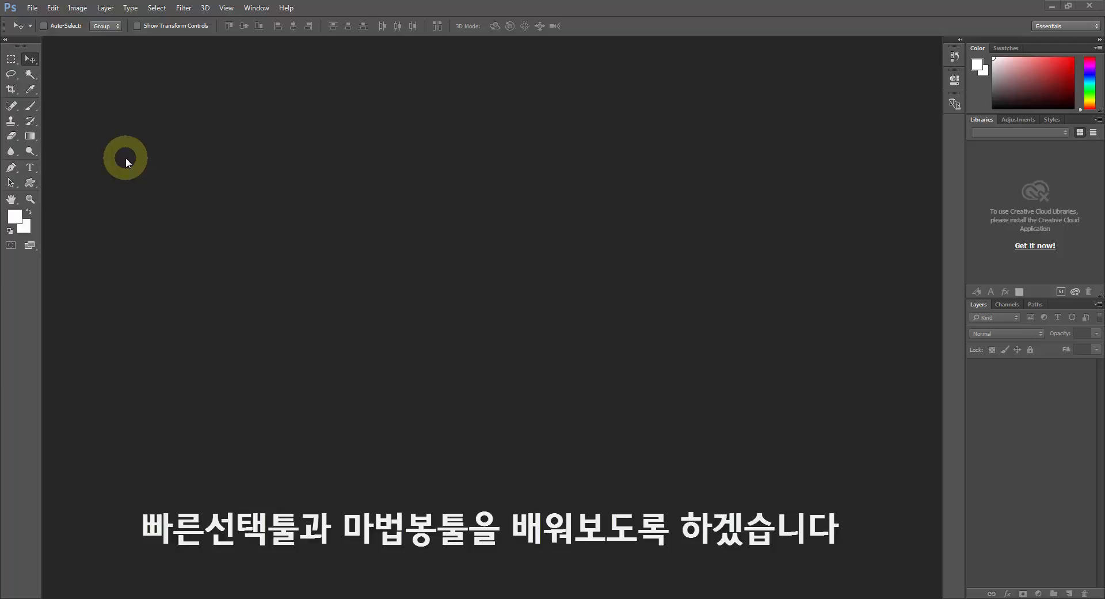
Open the files 빠른선택툴 마법봉툴 완성.psd and 빠른선택툴 마법봉툴.psd together from the desktop.
double_click(154, 119)
left_click(395, 170)
scroll(395, 180, "down", 3)
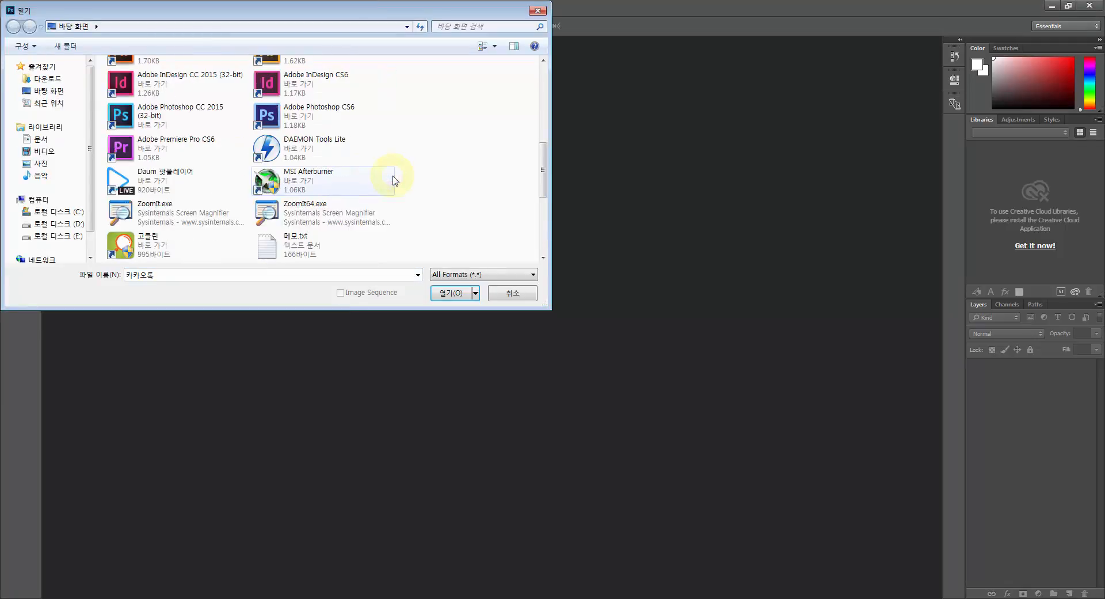
scroll(395, 180, "down", 3)
scroll(323, 184, "up", 2)
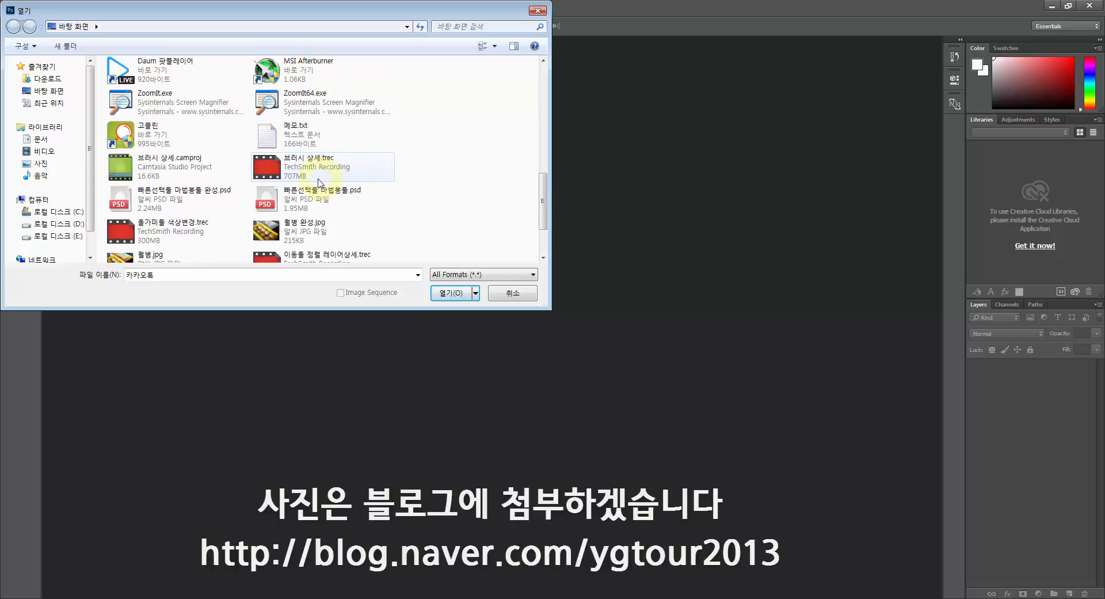
left_click(190, 196)
left_click(311, 195, "ctrl")
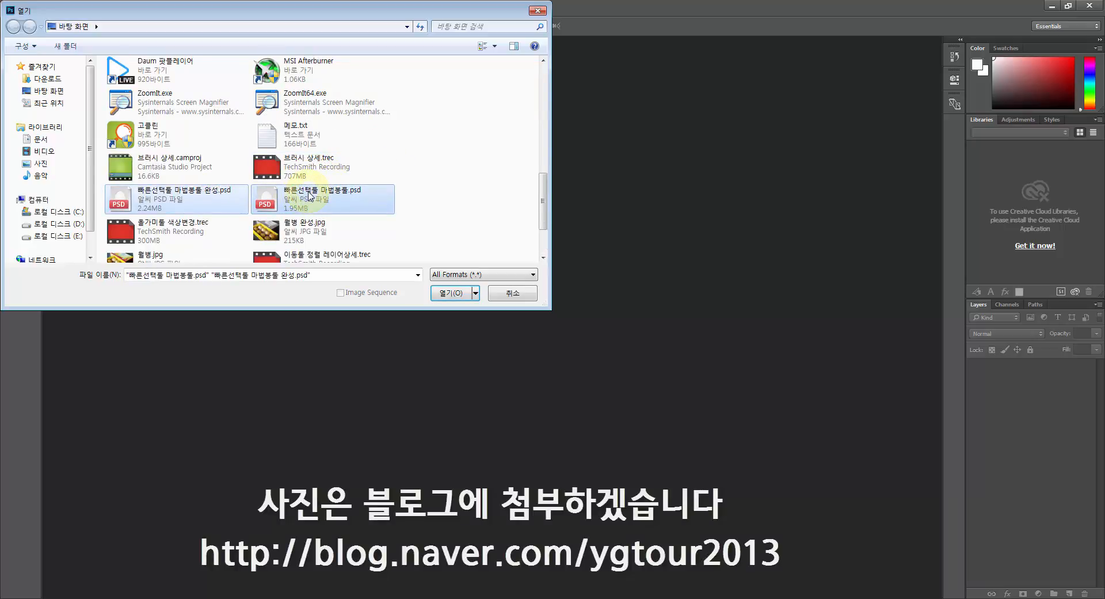
double_click(311, 196)
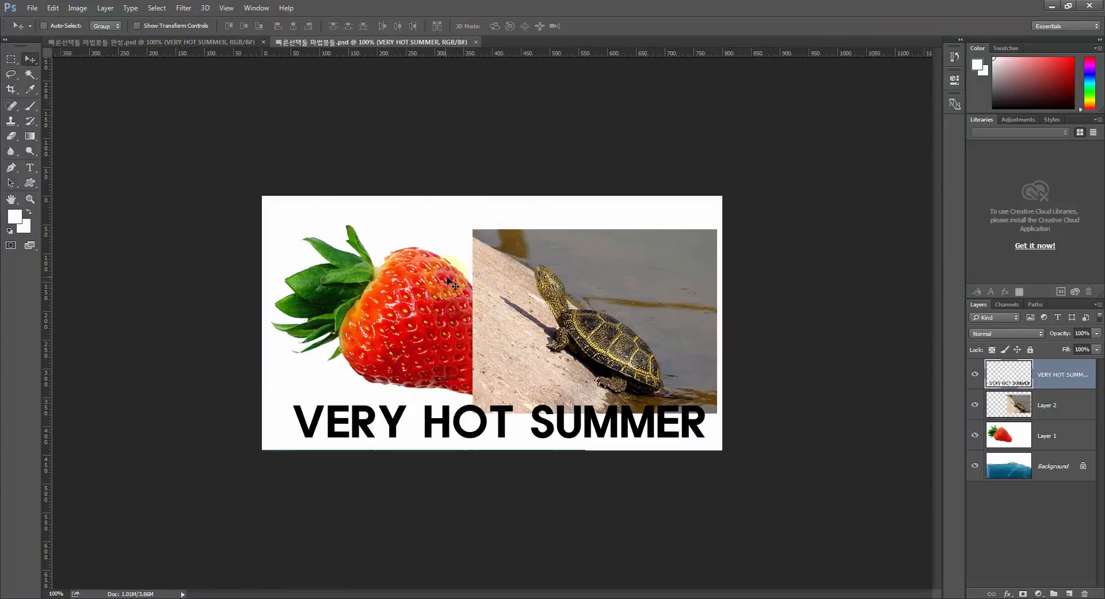
Compare the finished strawberry and turtle composite with its unedited version, and close both documents.
left_click(223, 43)
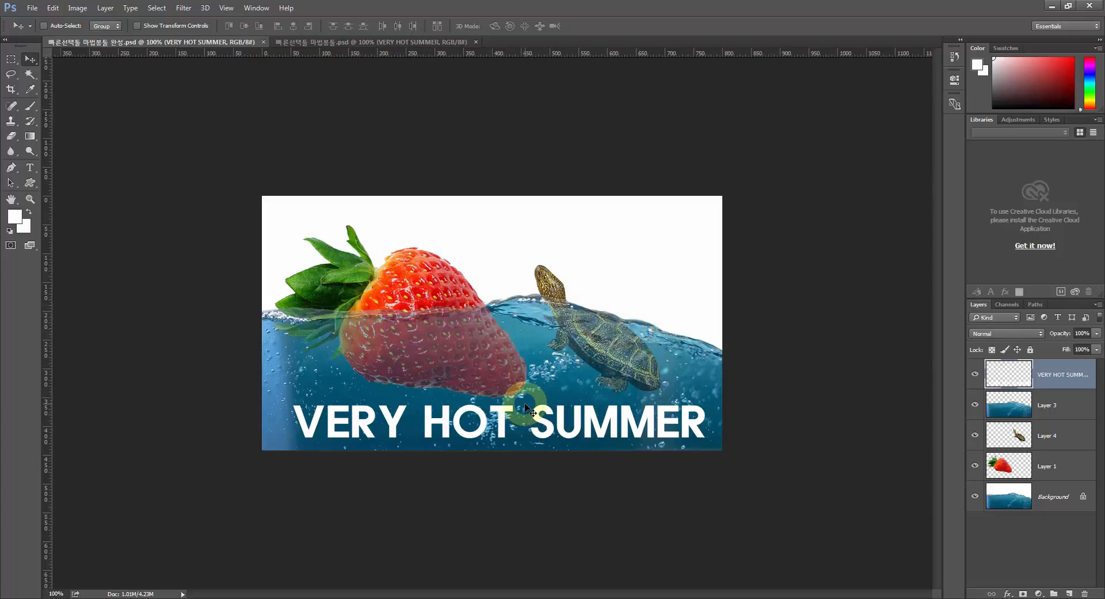
left_click(377, 42)
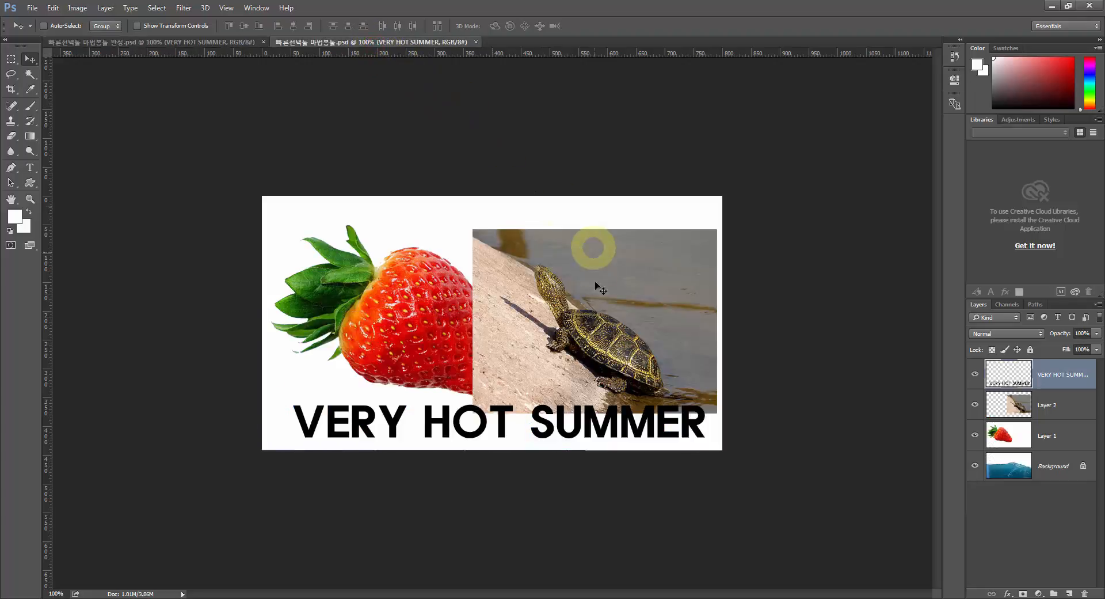
left_click(475, 42)
left_click(263, 42)
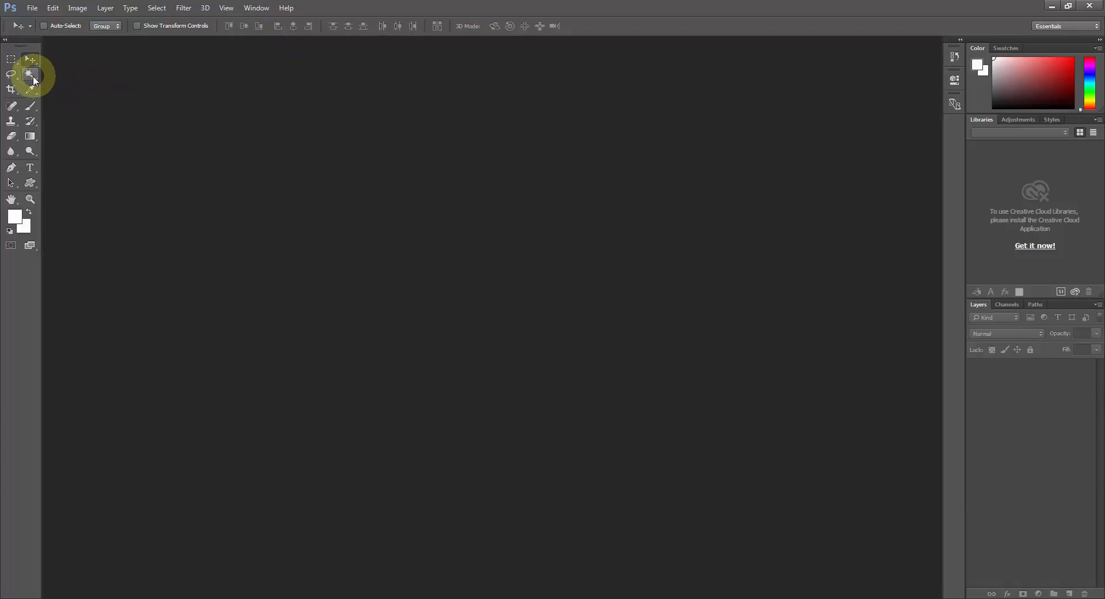
Activate the Magic Wand tool and reset all tools to their default settings.
key("ctrl")
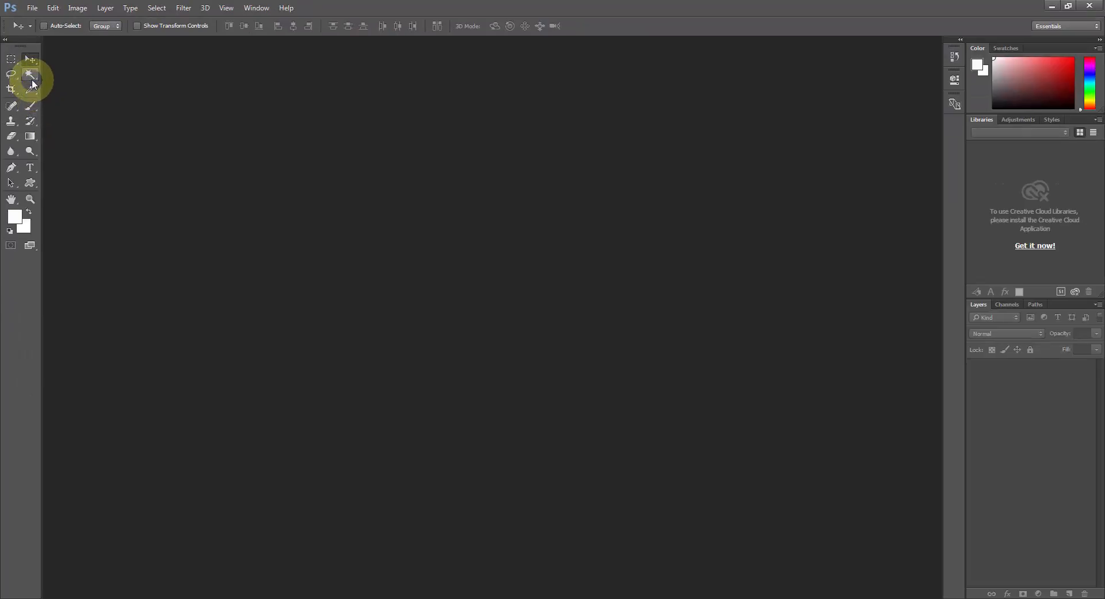
mouse_move(30, 75)
left_mouse_down()
mouse_move(57, 88)
mouse_move(74, 77)
mouse_move(20, 72)
mouse_move(50, 96)
mouse_move(34, 75)
mouse_move(57, 77)
mouse_move(35, 74)
mouse_move(42, 84)
left_mouse_up()
left_click(31, 74)
left_click(14, 75)
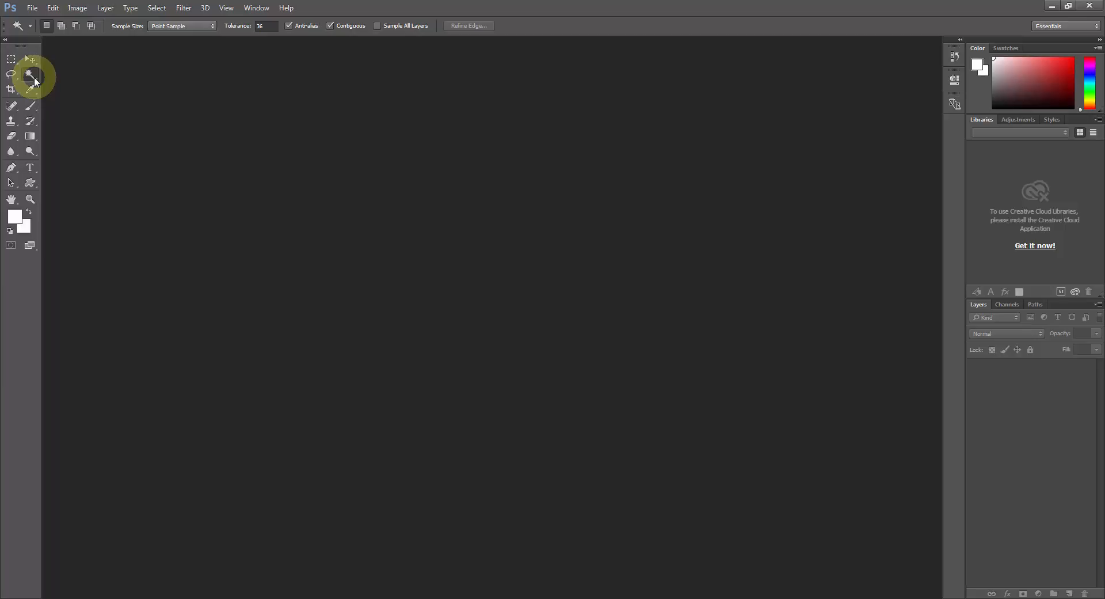
key("ctrl+1")
left_click(19, 30)
mouse_move(39, 48)
left_mouse_down()
mouse_move(42, 72)
mouse_move(39, 60)
left_mouse_up()
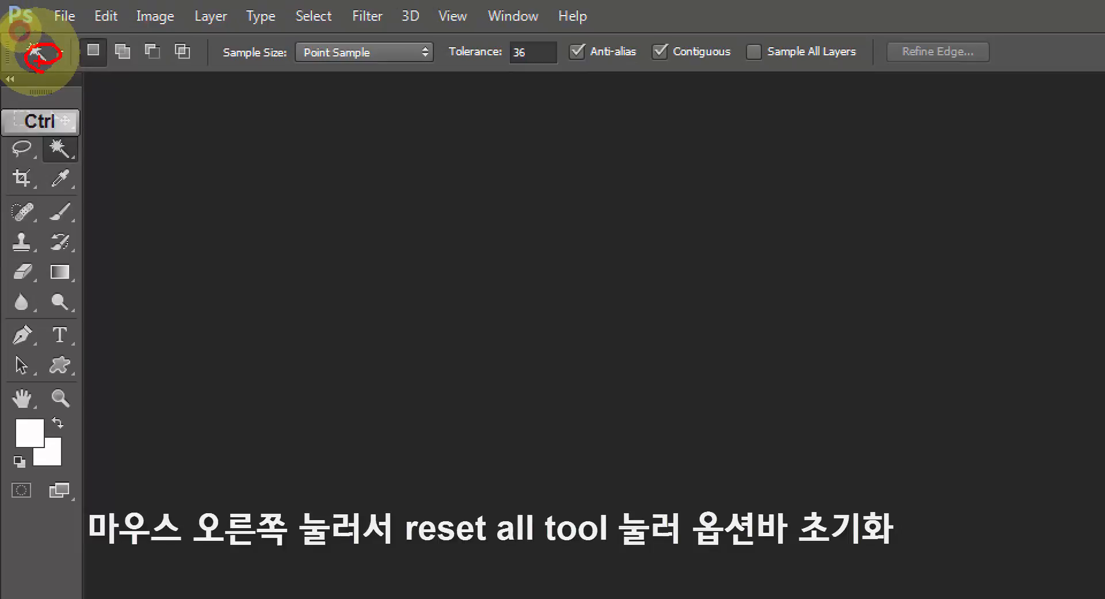
key("Escape")
right_click(34, 51)
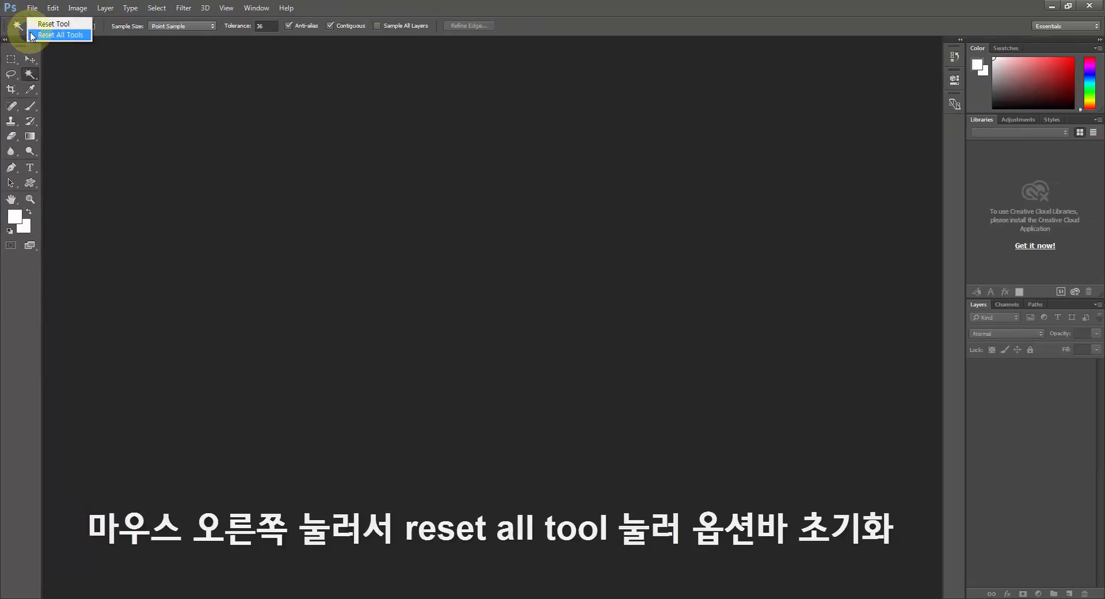
left_click(33, 34)
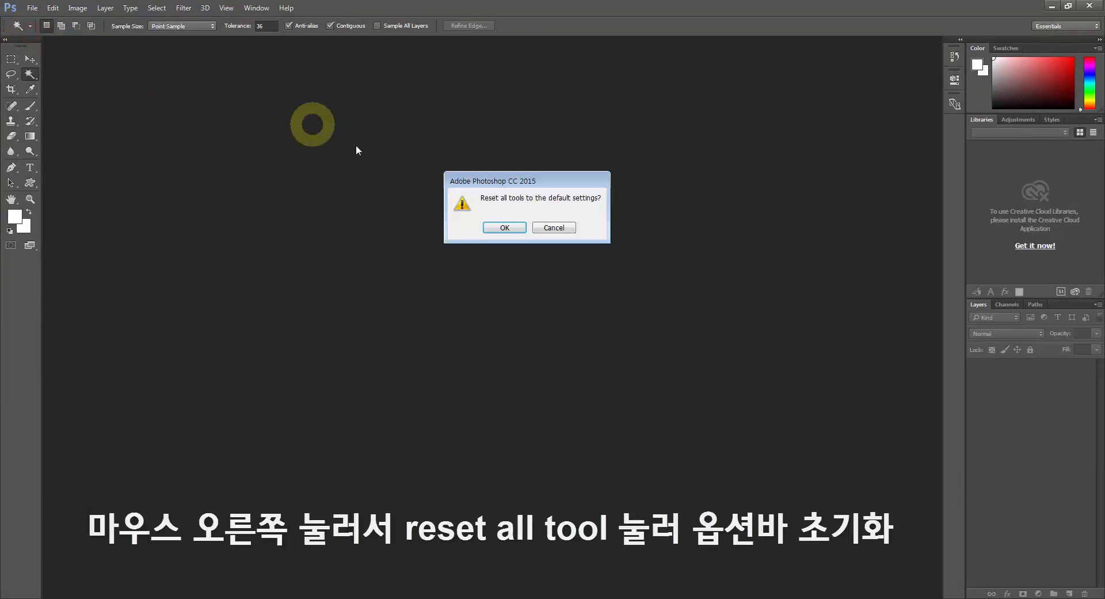
left_click(489, 228)
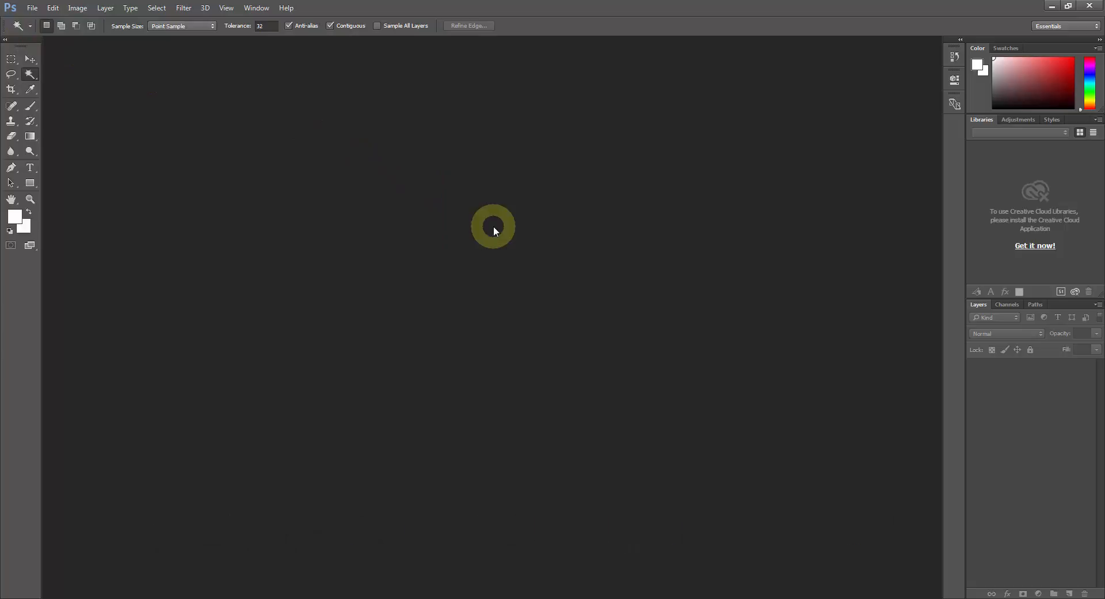
Create a 600 x 600 pixel RGB document at 72 pixels/inch with a white background and add an empty layer.
left_click(32, 7)
left_click(38, 20)
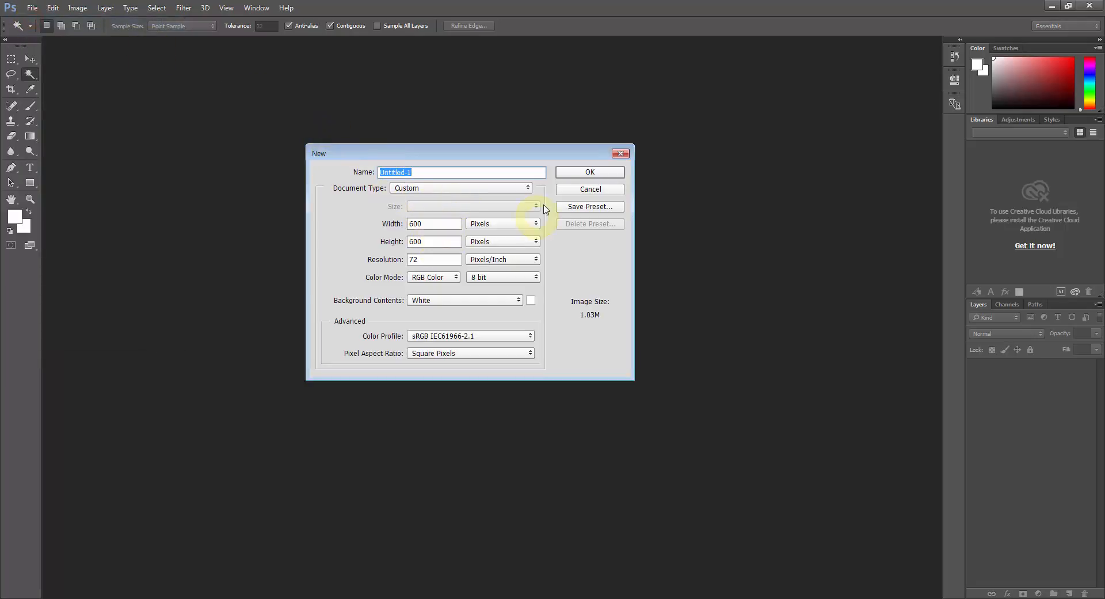
left_click(573, 175)
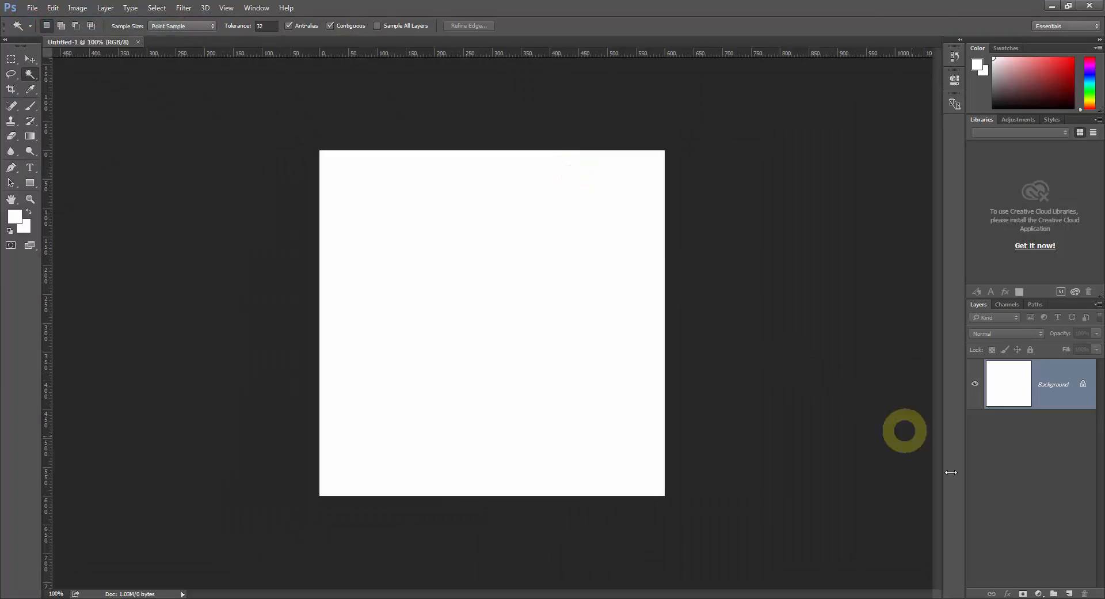
left_click(1068, 593)
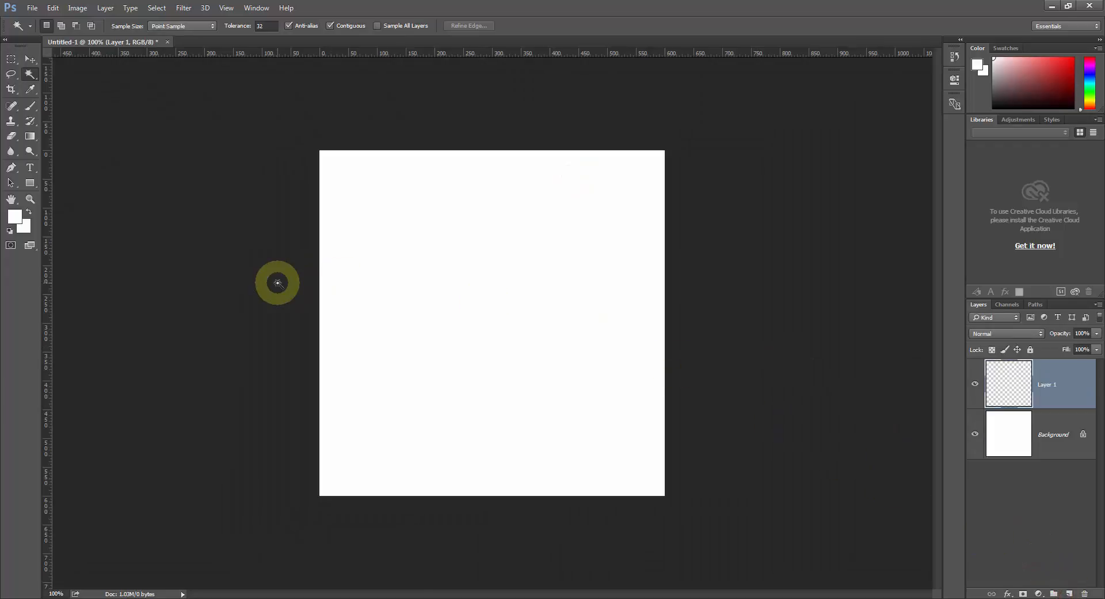
Paint three red dots with a hard round 90 px brush, two overlapping at the canvas's upper left and one right of centre.
left_click(30, 105)
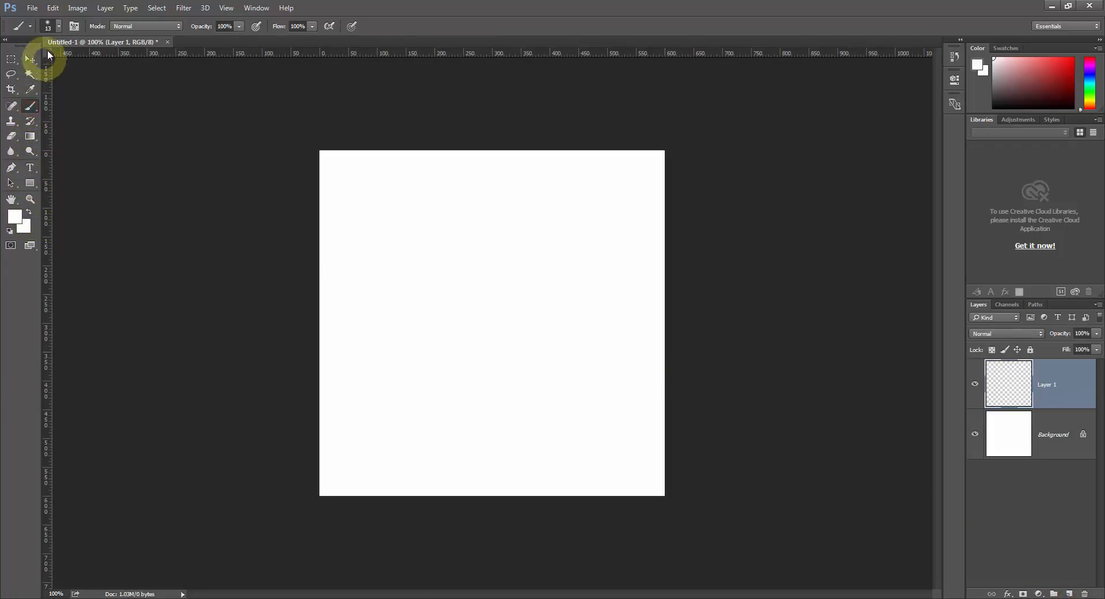
left_click(52, 26)
double_click(69, 148)
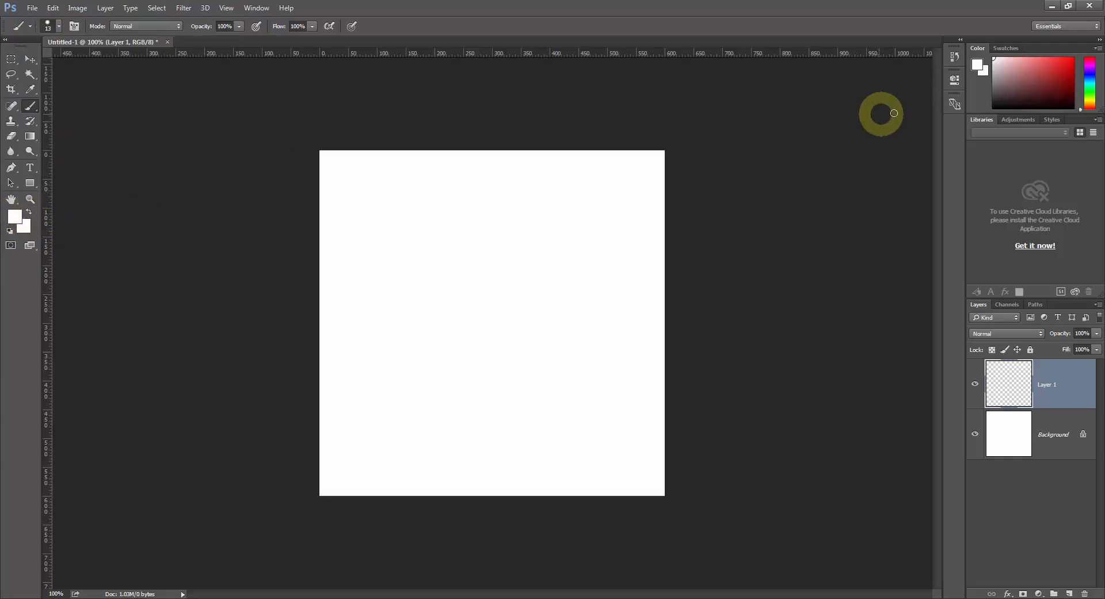
left_click(996, 50)
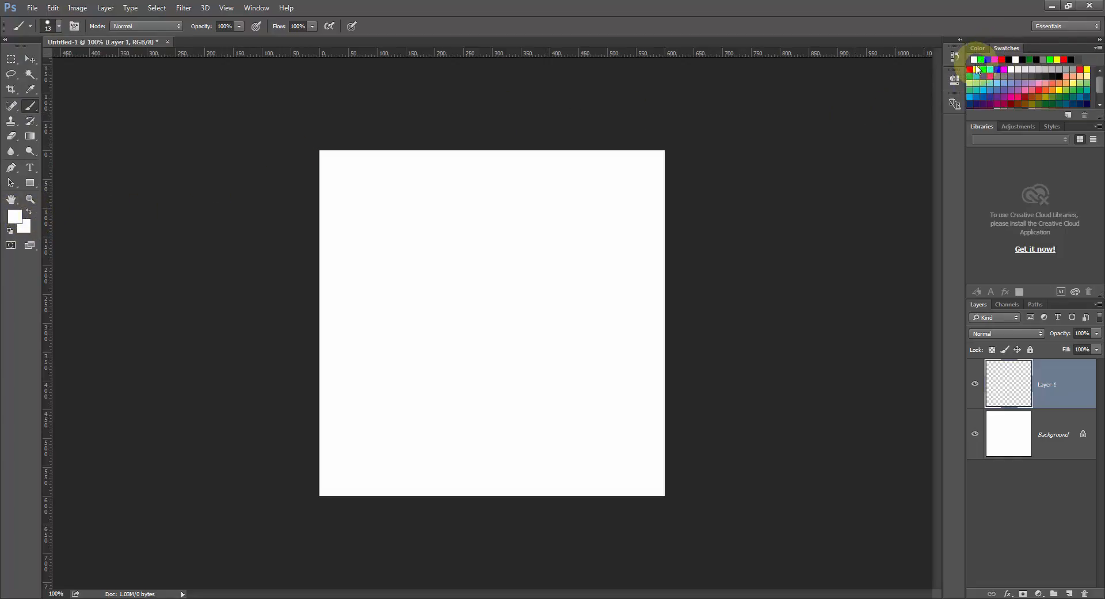
left_click(972, 68)
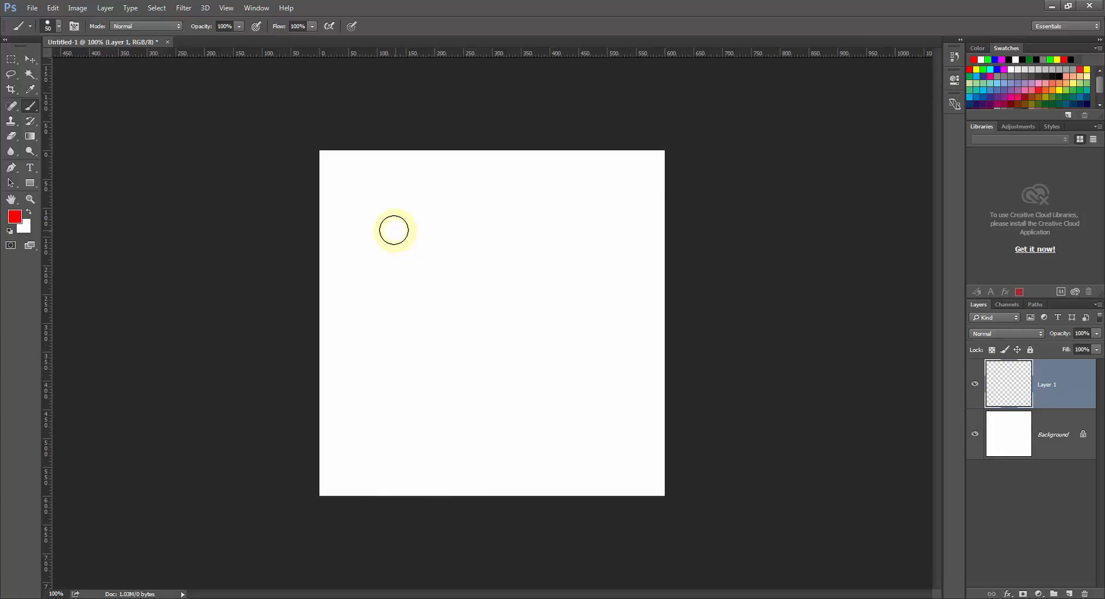
key("bracketright")
key("bracketright")
key("bracketright")
left_click(379, 227)
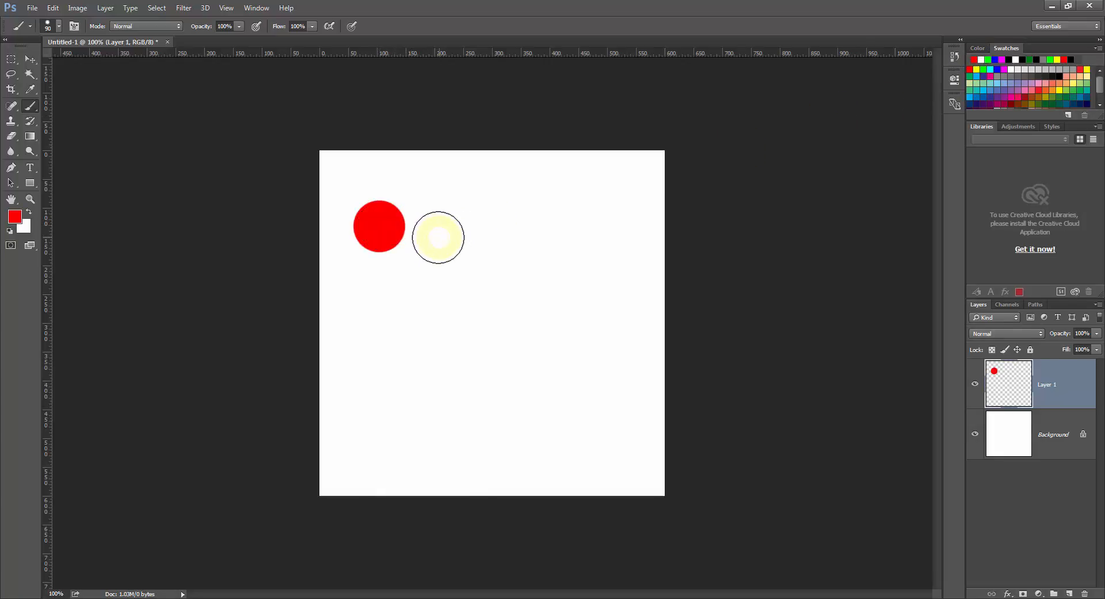
left_click(424, 237)
left_click(565, 338)
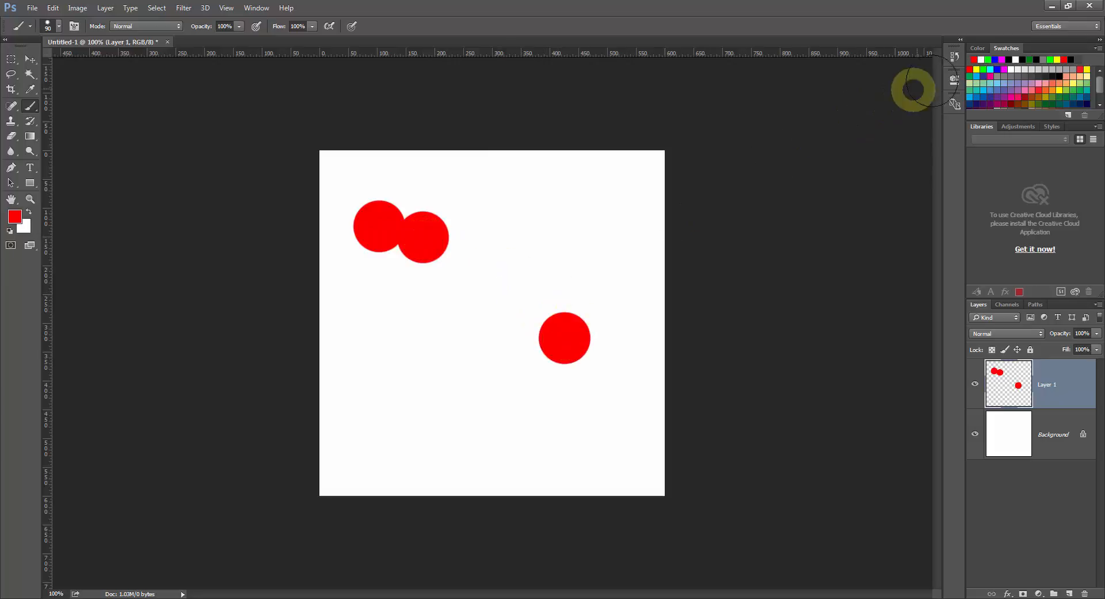
Paint a green dot at lower left, a blue dot at upper right and a magenta dot near the canvas centre.
left_click(984, 69)
left_click(437, 371)
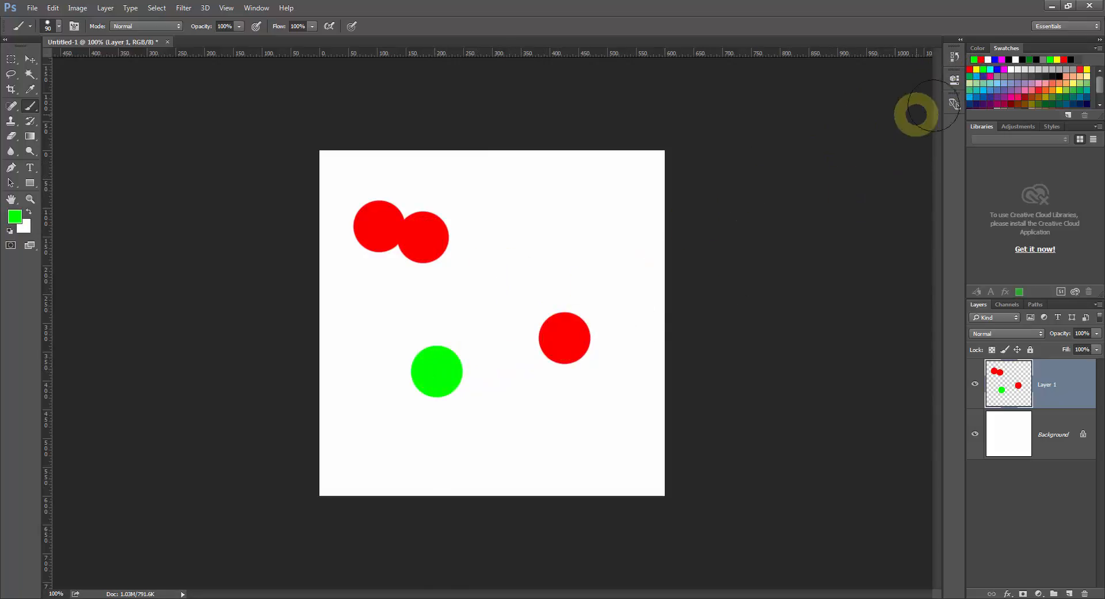
left_click(998, 69)
left_click(606, 216)
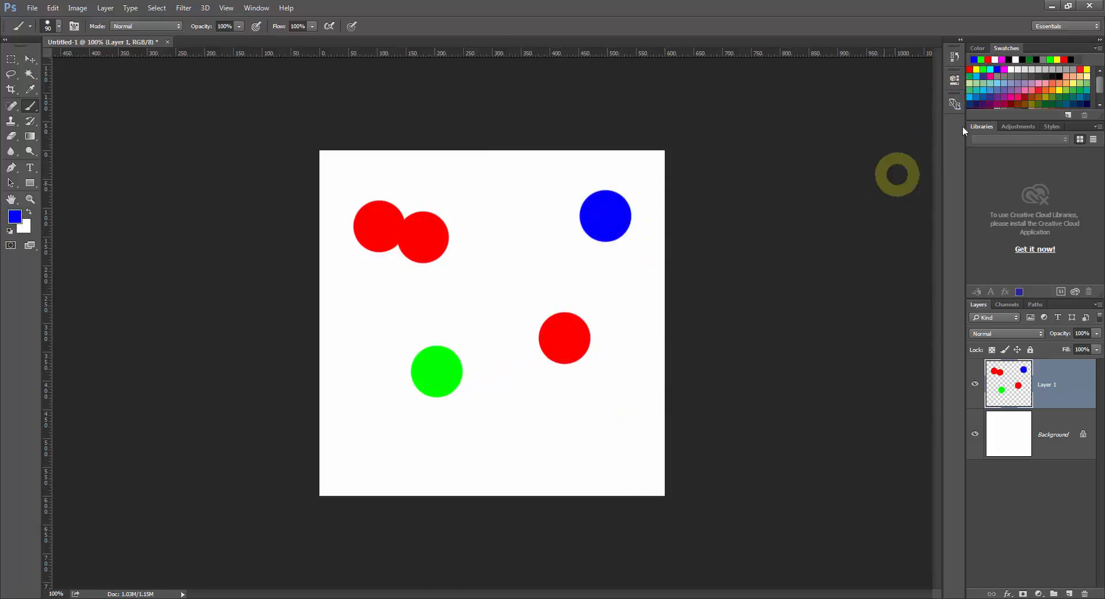
left_click(1005, 69)
left_click(507, 274)
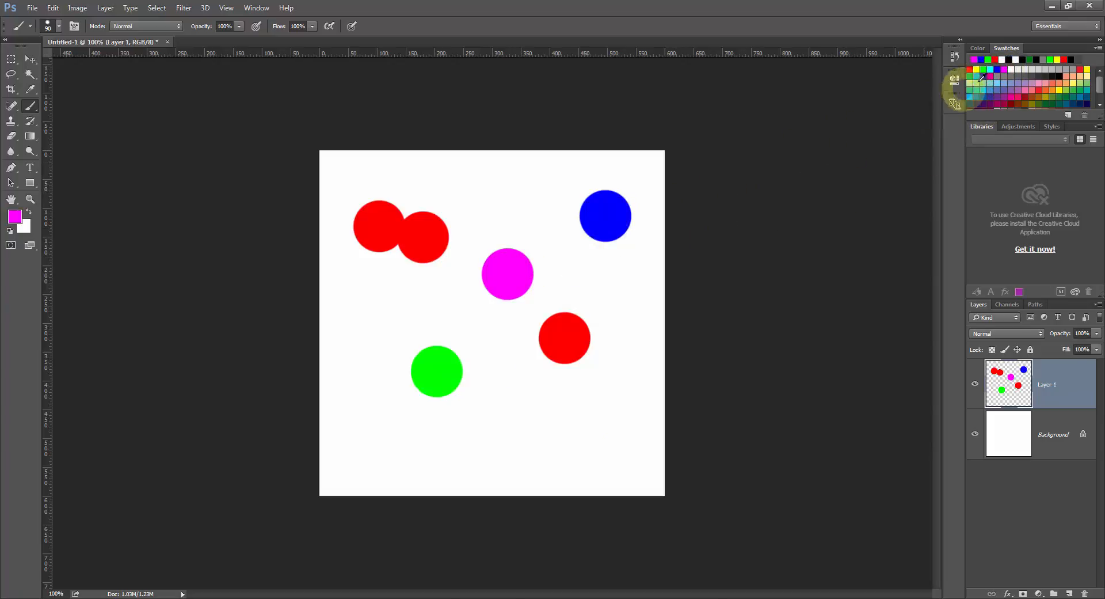
Paint four yellow dots, including an overlapping pair at the canvas's lower right, and two more green dots.
left_click(977, 69)
left_click(607, 433)
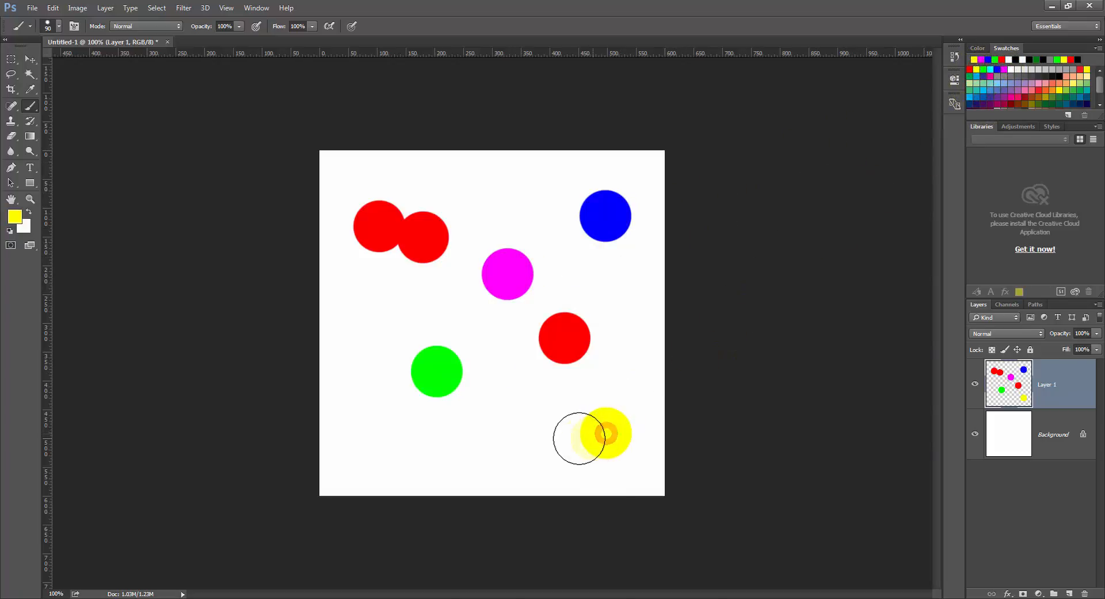
left_click(560, 439)
left_click(487, 206)
left_click(361, 347)
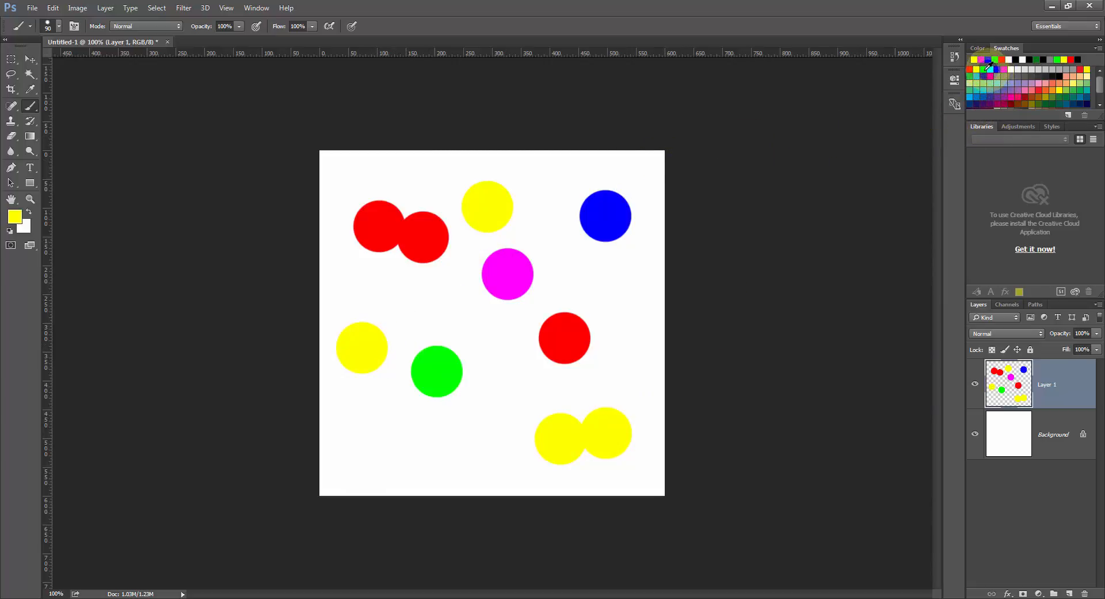
left_click(997, 60)
left_click(497, 417)
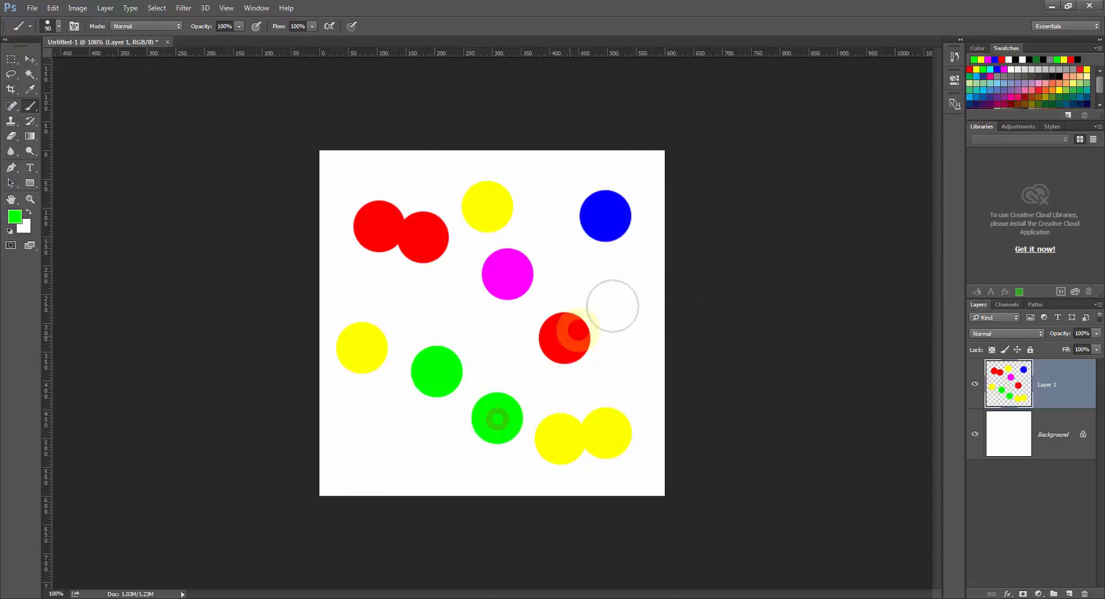
left_click(625, 288)
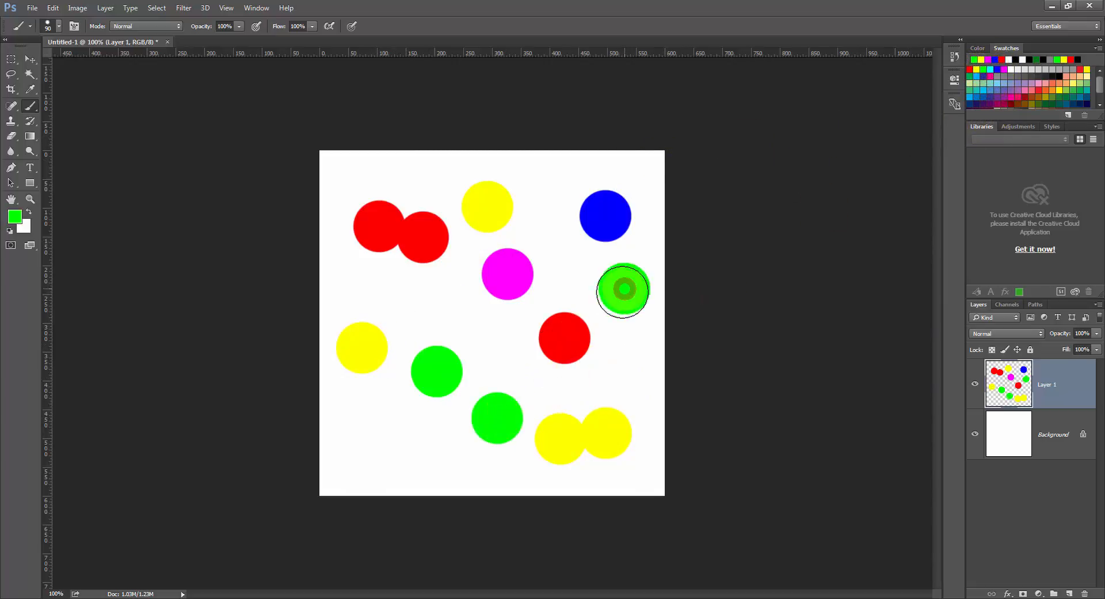
Select the single red dot with the Magic Wand, adding the overlapping red pair and the green dot below the blue one.
left_click(31, 75)
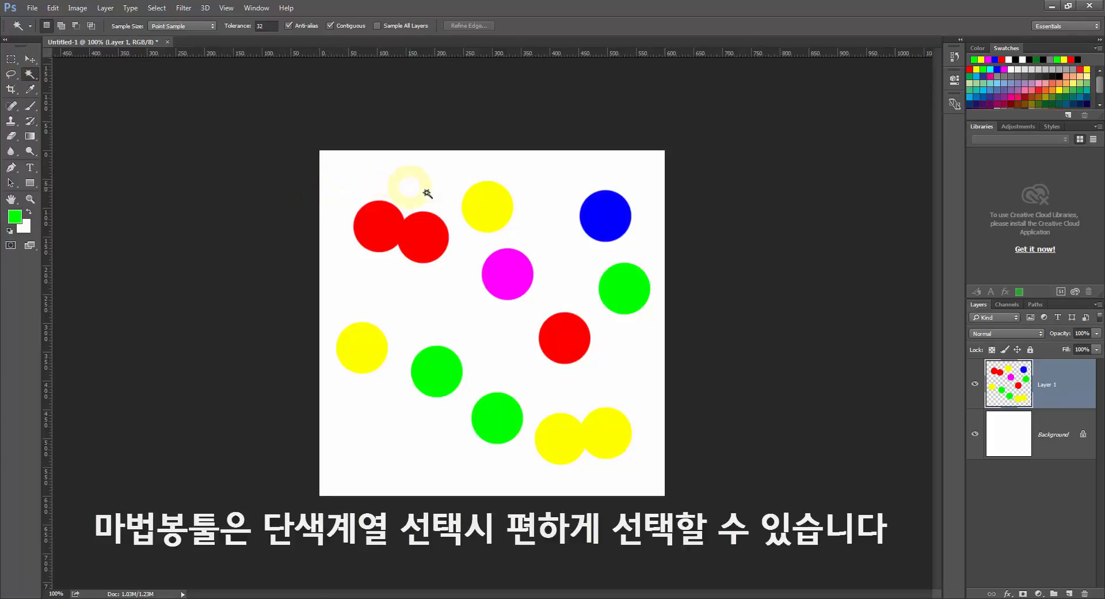
left_click(383, 225)
left_click(565, 331)
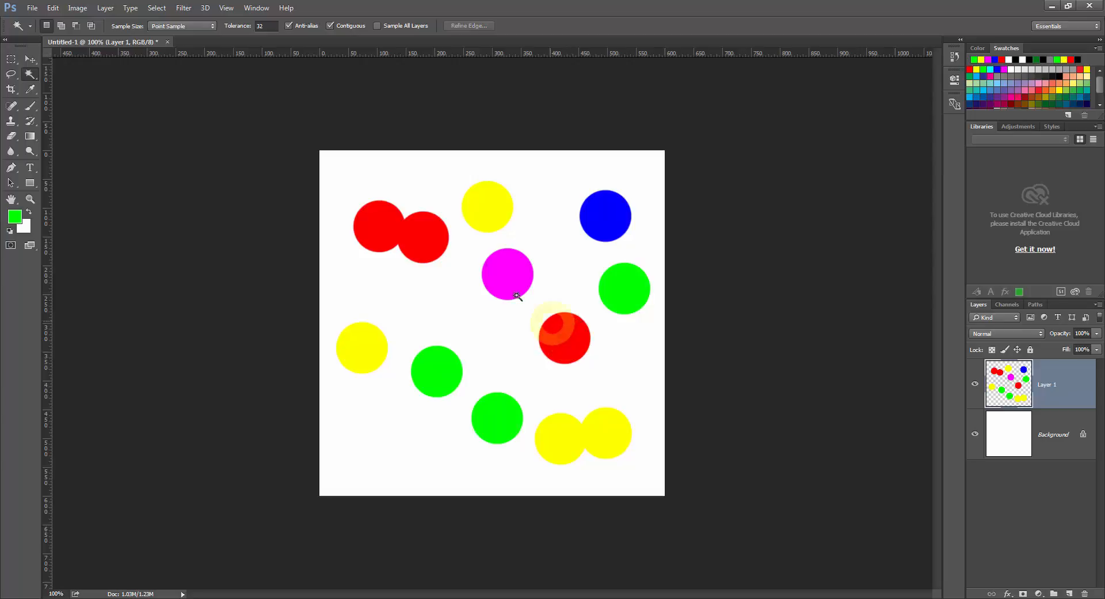
left_click(433, 251)
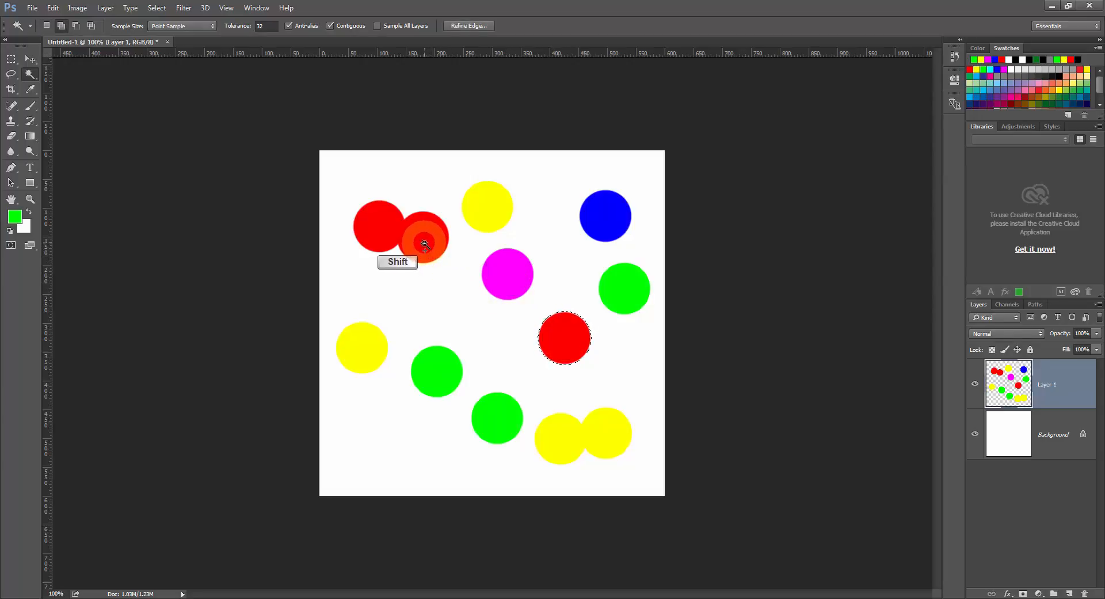
left_click(424, 244, "shift")
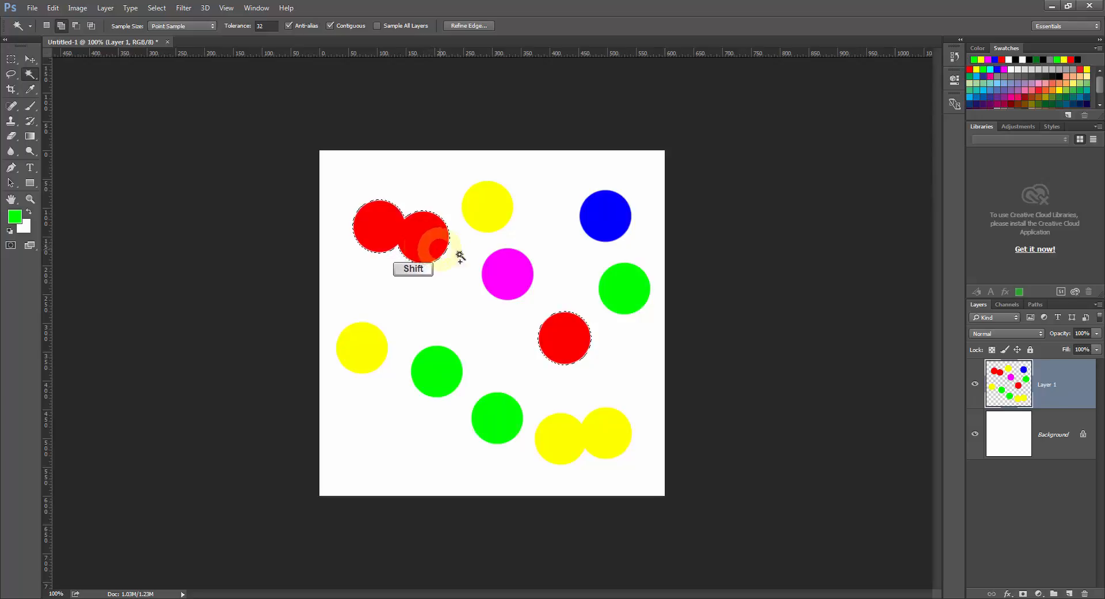
left_click(620, 285, "shift")
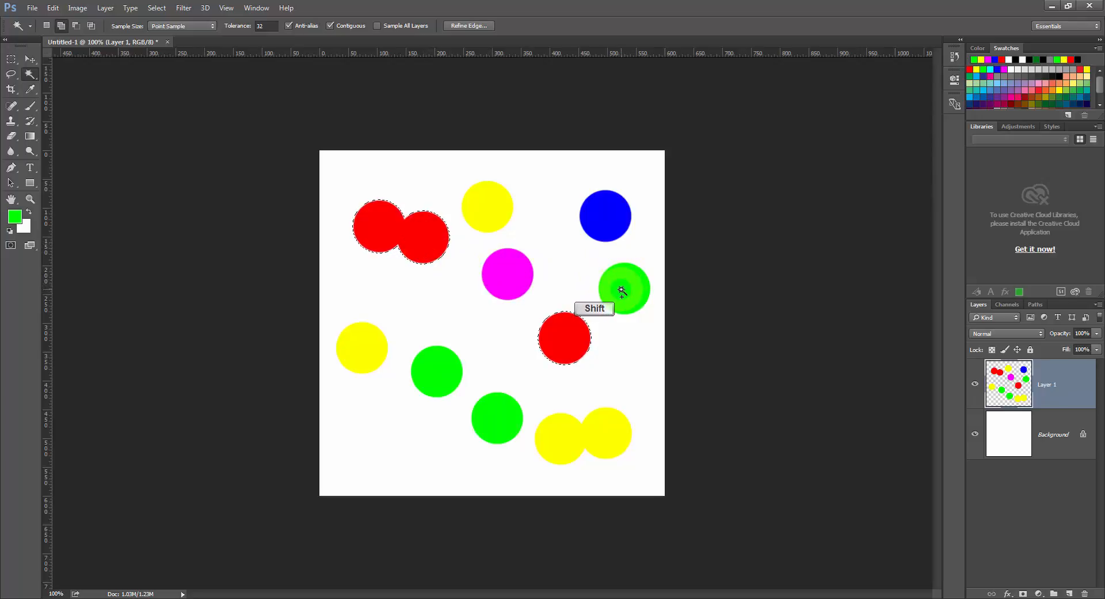
left_click(623, 286, "shift")
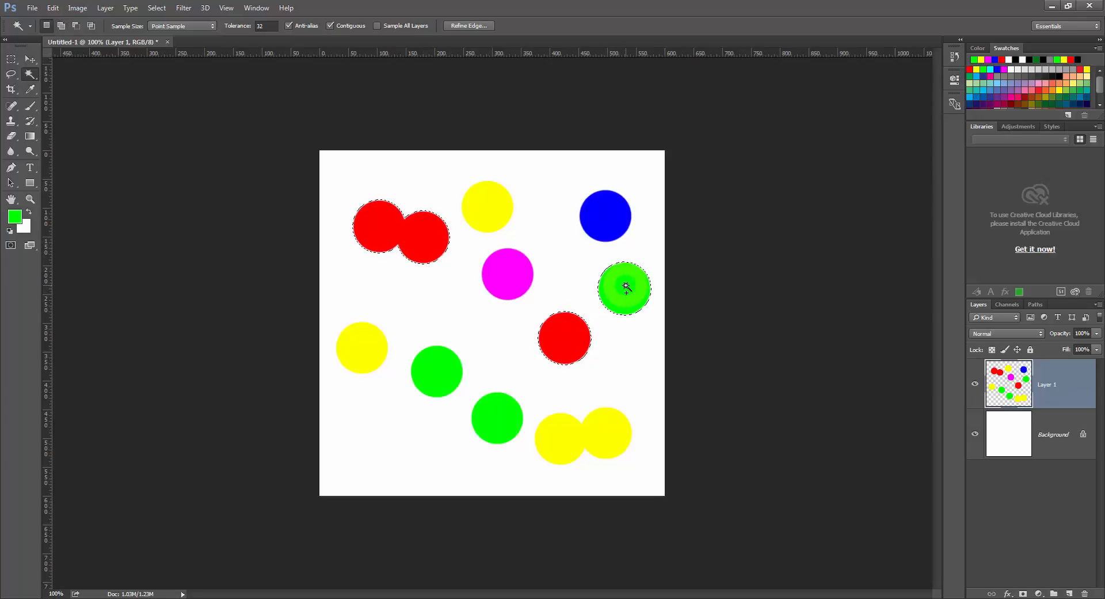
Clear the current selection, select only the magenta dot with the Magic Wand, and deselect it.
key("ctrl+d")
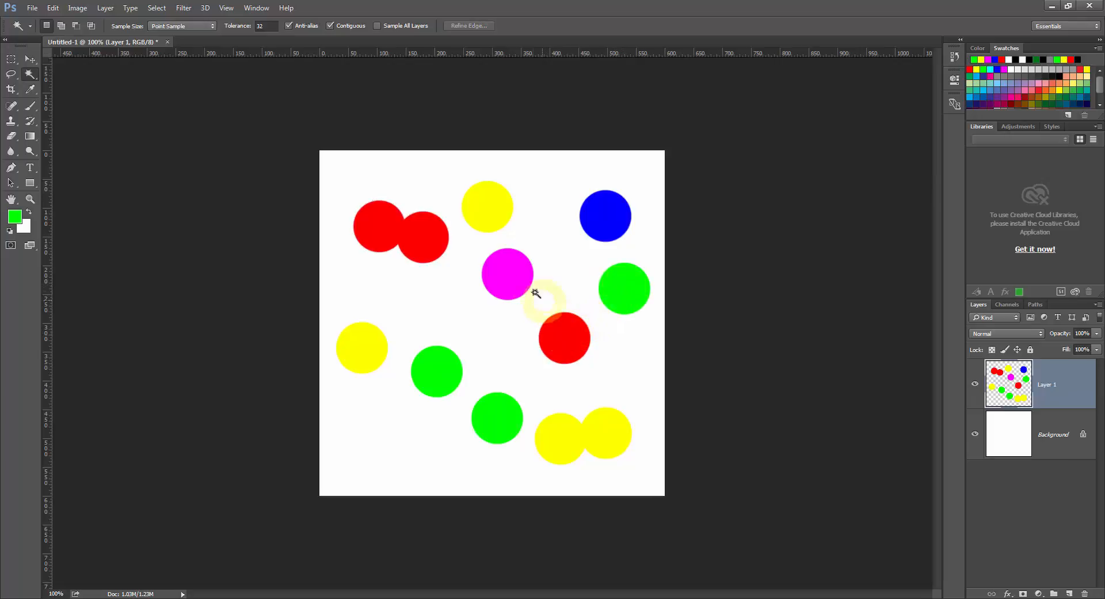
left_click(514, 276)
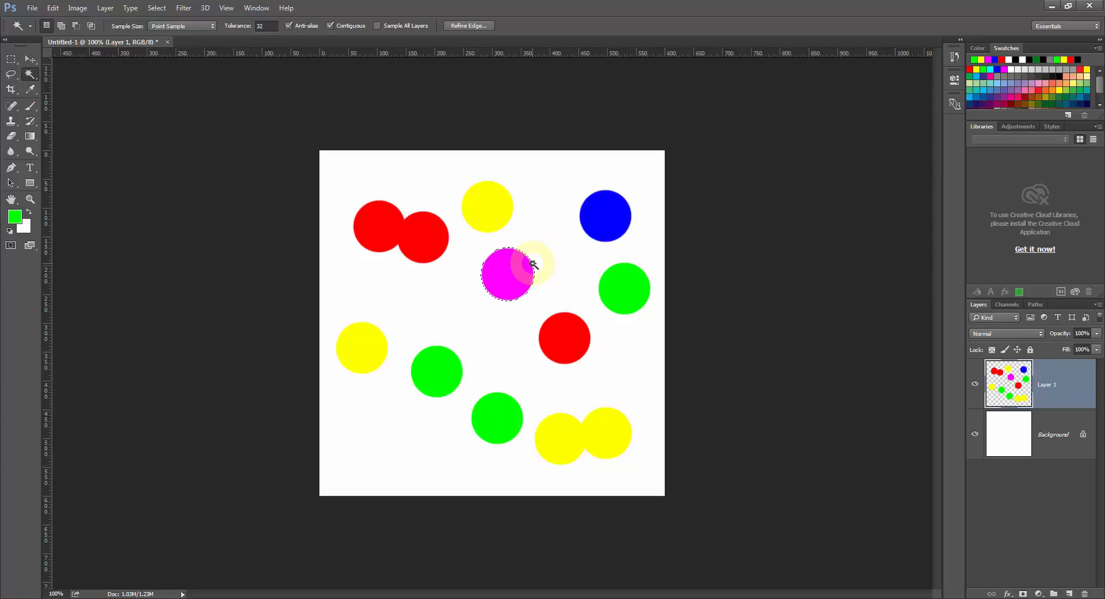
key("ctrl+d")
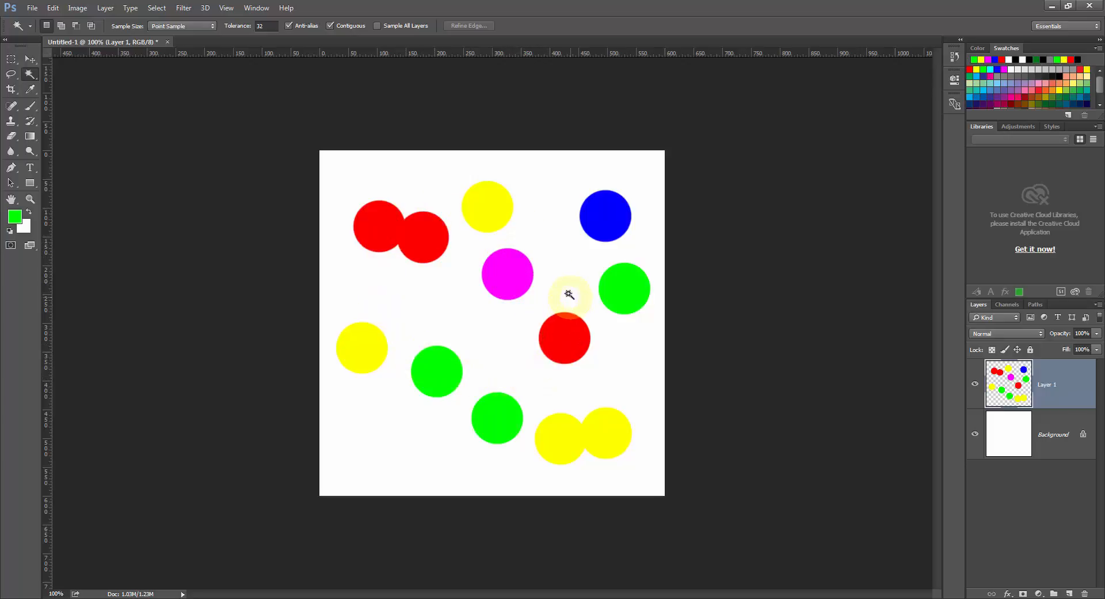
Select the empty area around the dots with the Magic Wand and invert the selection to all the dots.
left_click(557, 266)
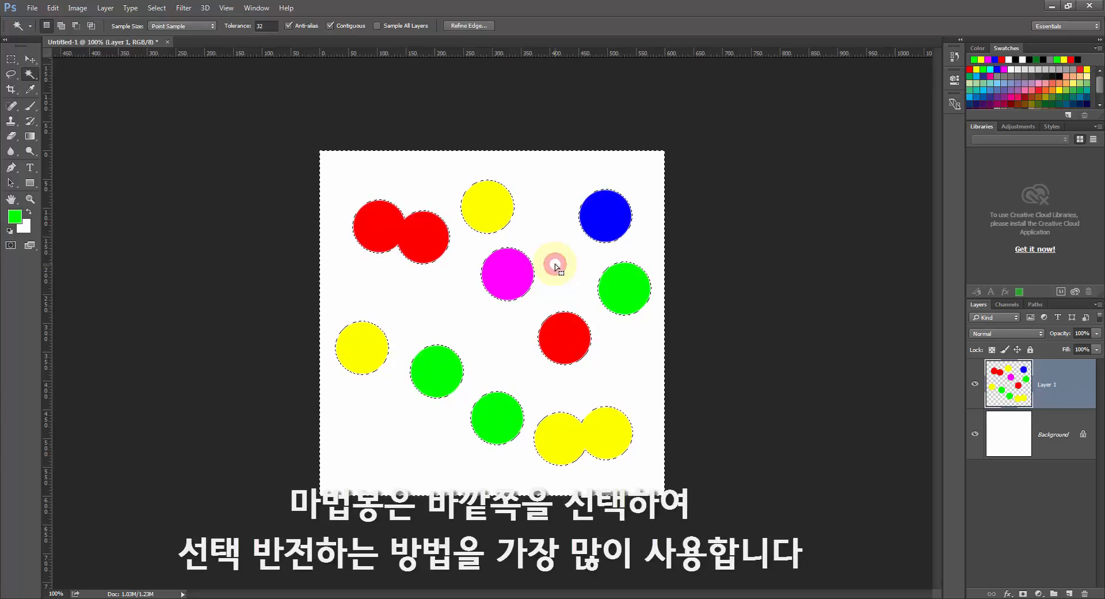
key("ctrl+d")
left_click(554, 265)
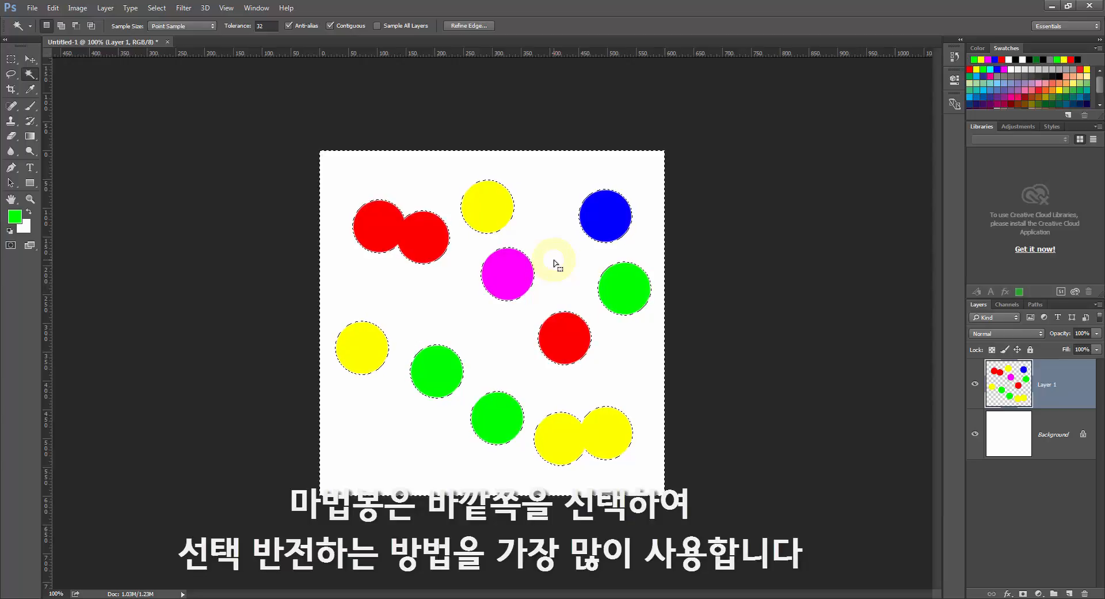
key("ctrl+shift+i")
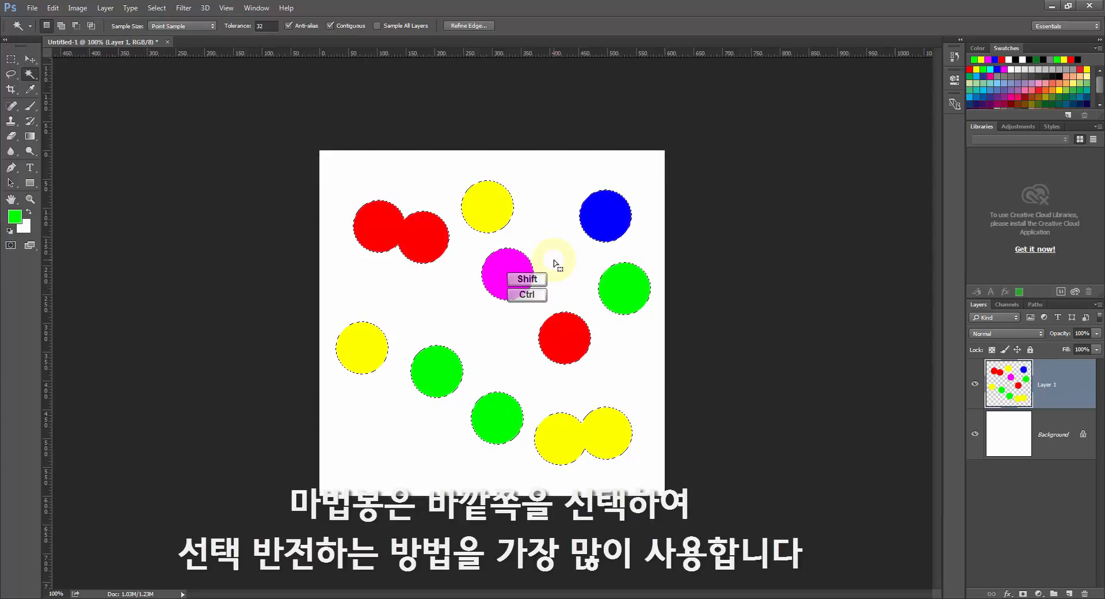
Try moving the selected dots with the Move tool and clear the selection.
left_click(26, 60)
mouse_move(483, 211)
left_mouse_down()
mouse_move(469, 207)
mouse_move(481, 214)
left_mouse_up()
key("ctrl+d")
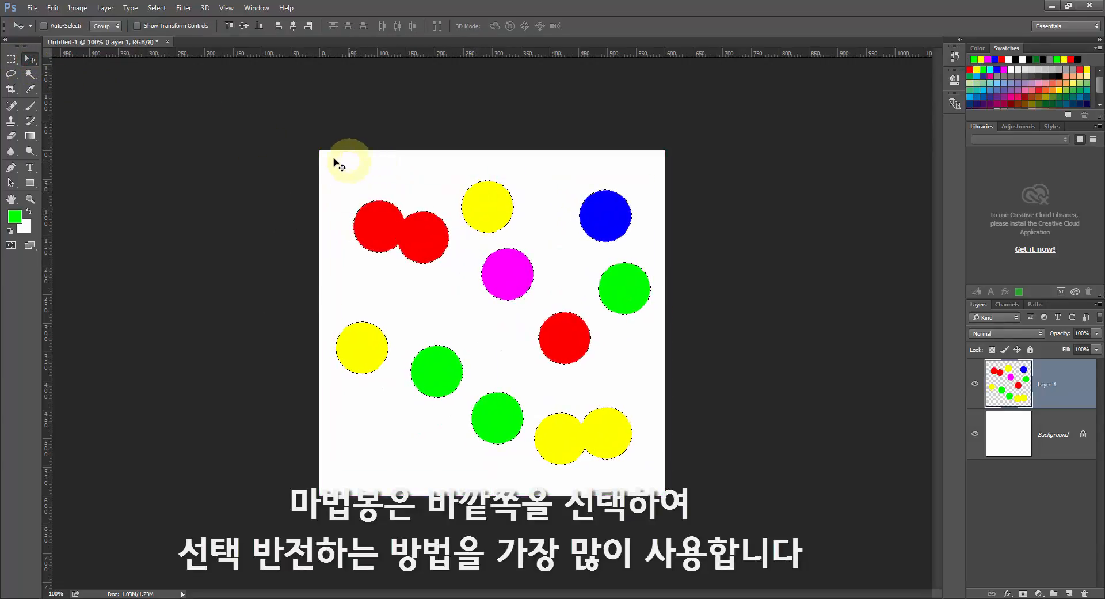
Switch back to the Magic Wand and select the single red dot right of centre.
left_click(30, 75)
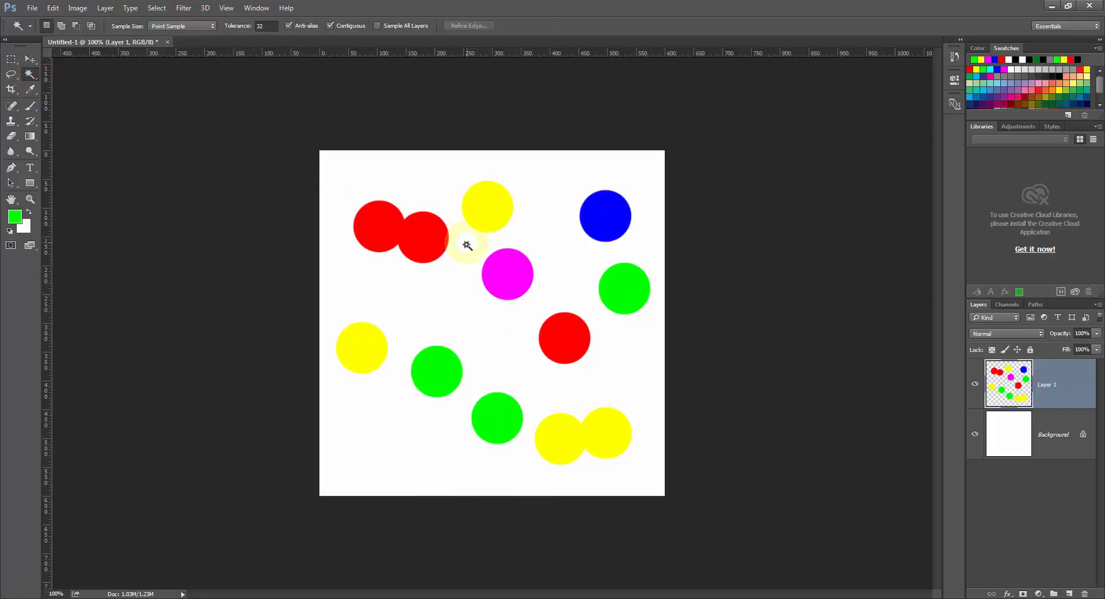
left_click(557, 338)
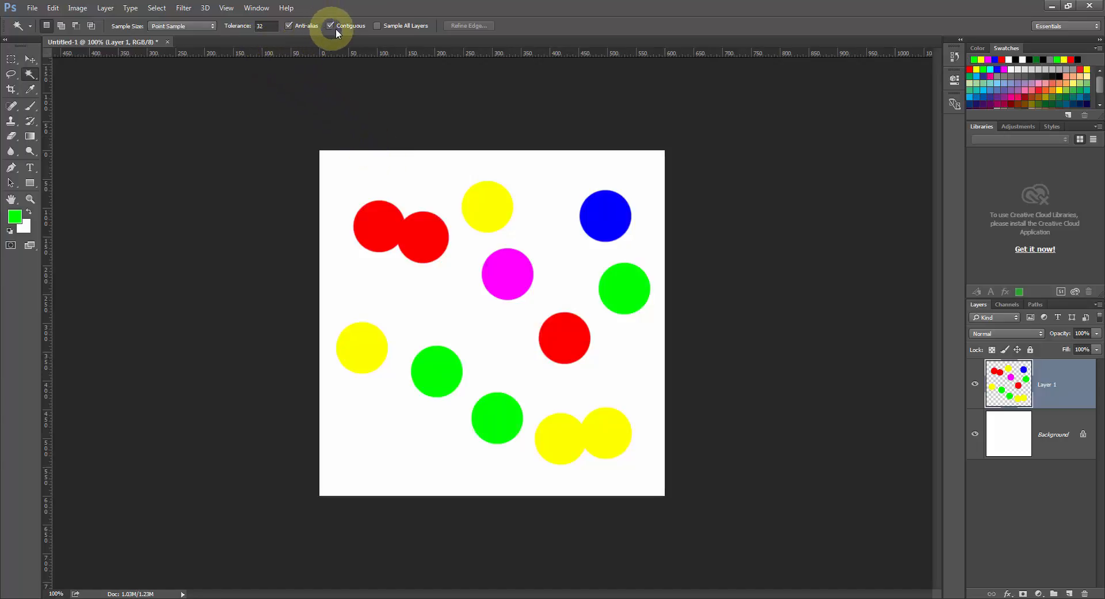
key("ctrl+1")
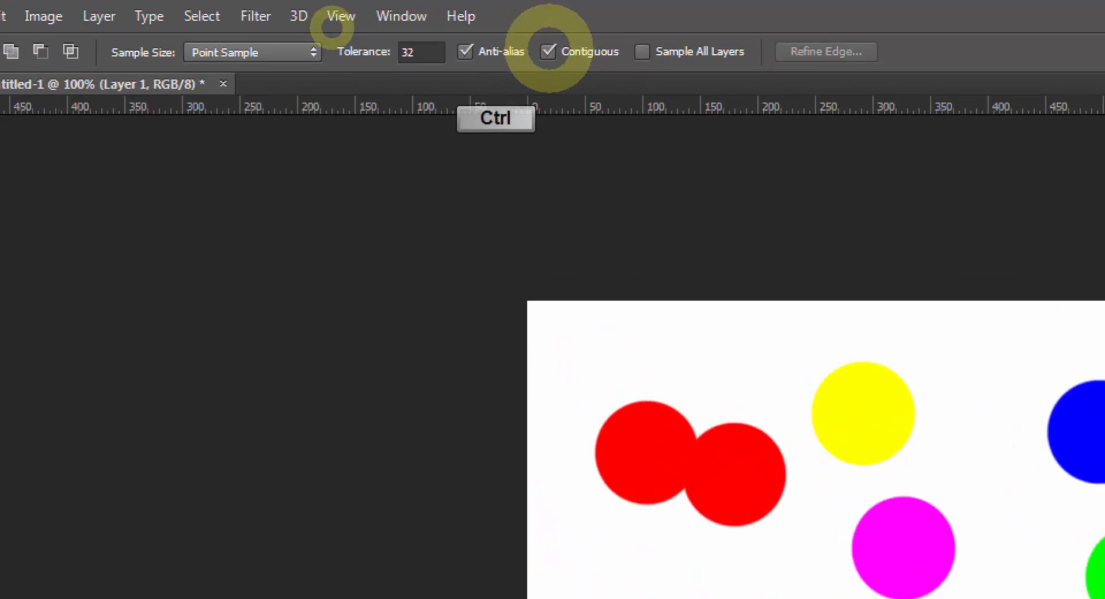
left_click(341, 29)
mouse_move(521, 70)
left_mouse_down()
mouse_move(596, 70)
mouse_move(593, 34)
mouse_move(508, 30)
mouse_move(511, 67)
mouse_move(536, 44)
left_mouse_up()
key("Escape")
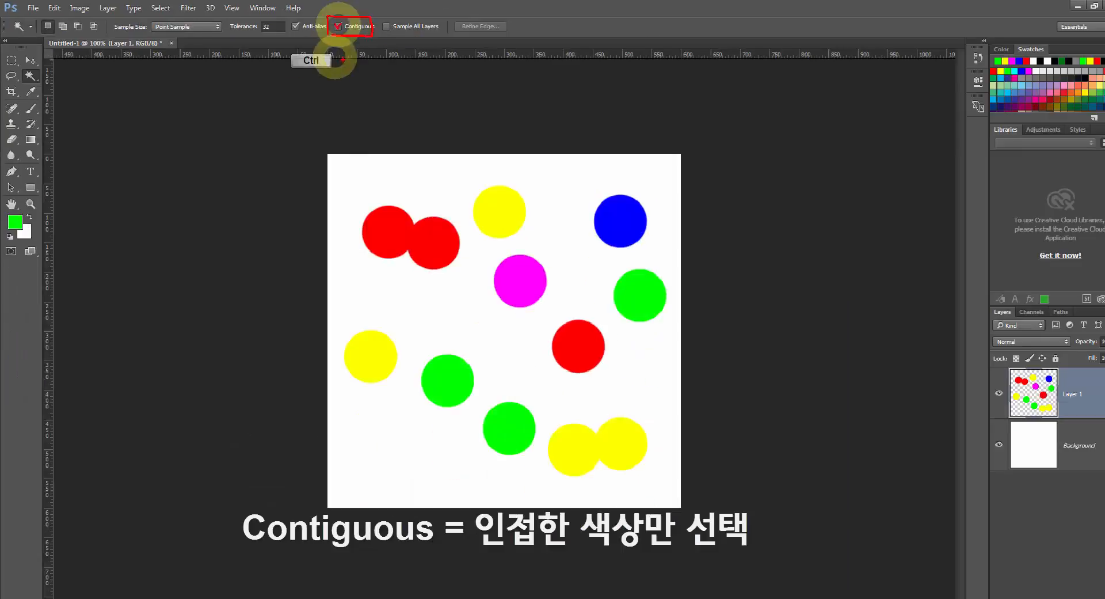
With Contiguous enabled, select the single red dot and compare by selecting the overlapping red pair instead.
left_click(557, 344)
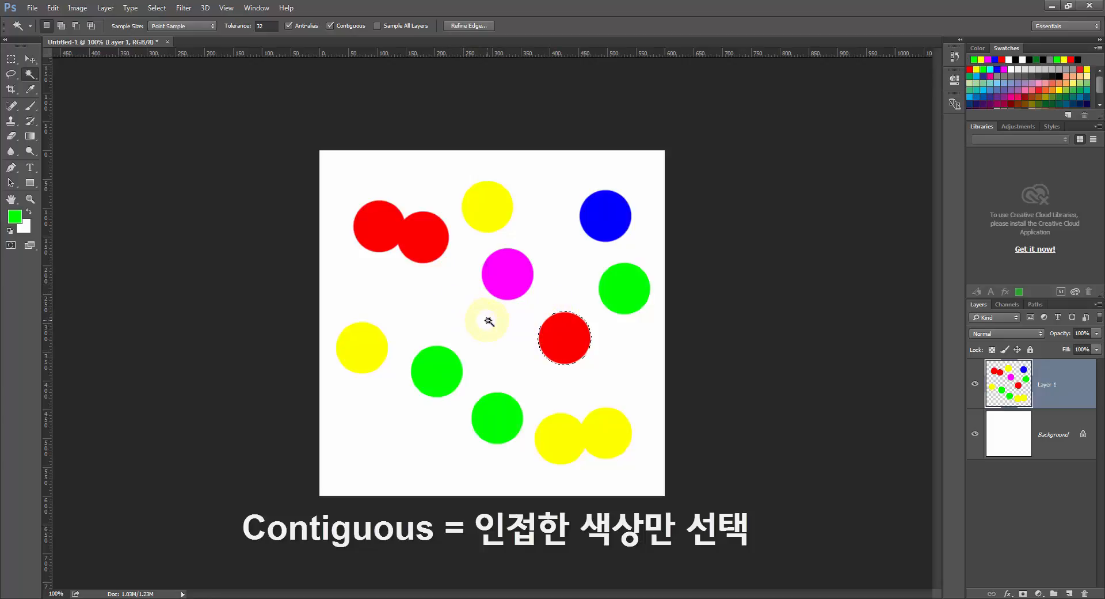
left_click(419, 238)
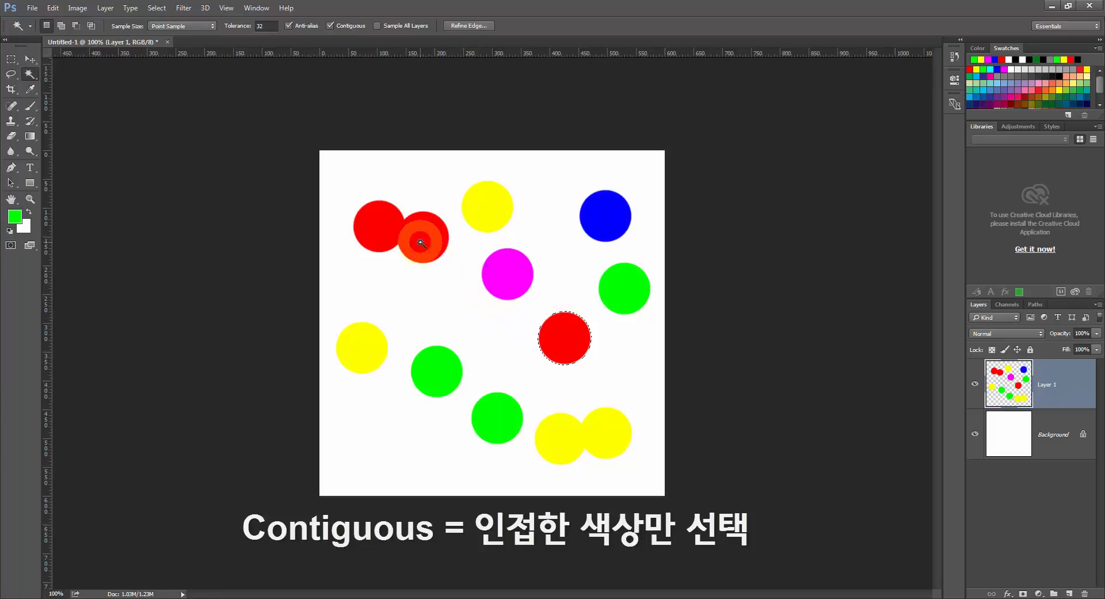
left_click(390, 231)
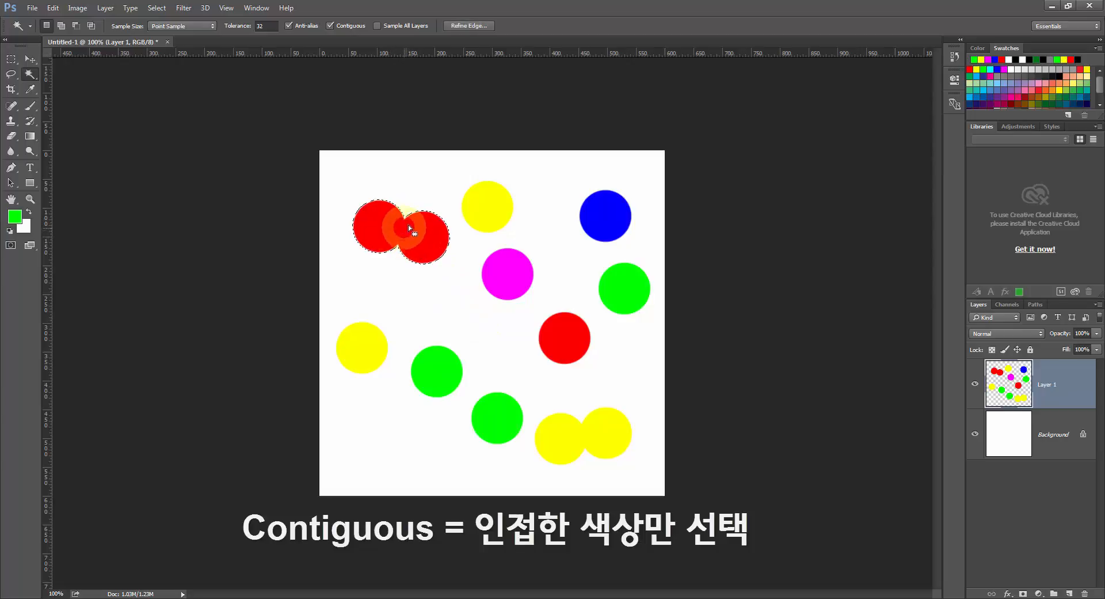
left_click(407, 224)
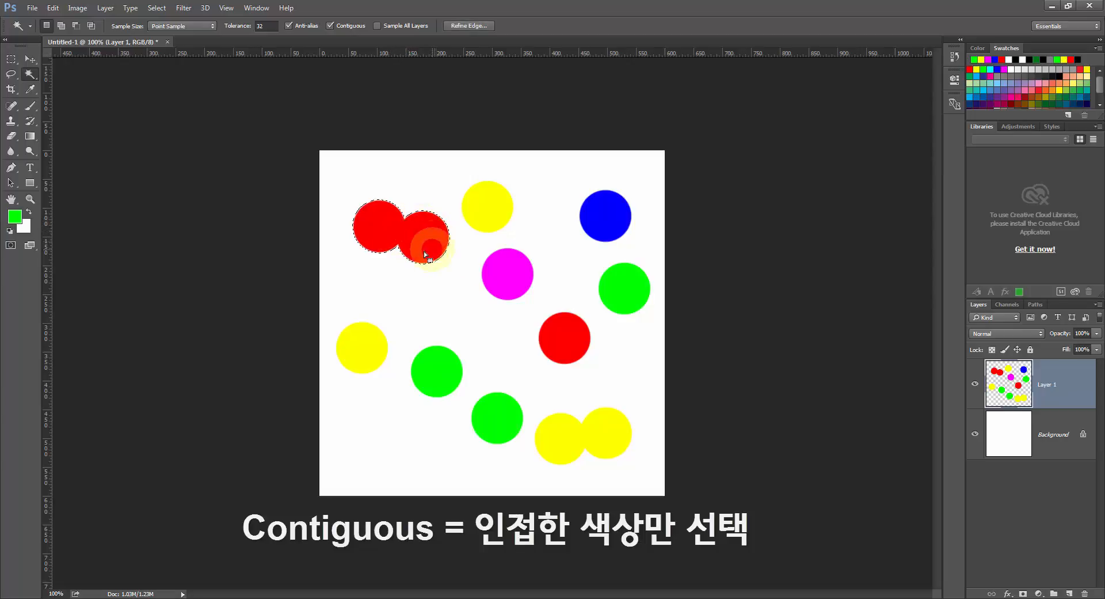
left_click(415, 252)
left_click(560, 337)
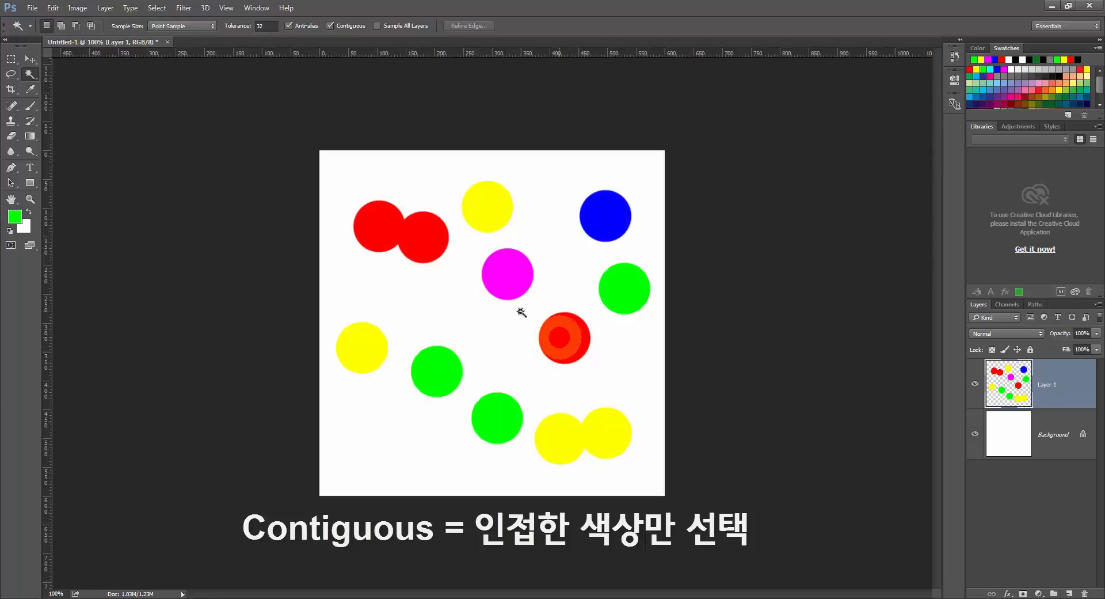
Disable Contiguous, select every red dot on the canvas with one Magic Wand pick, and clear the selection.
left_click(331, 26)
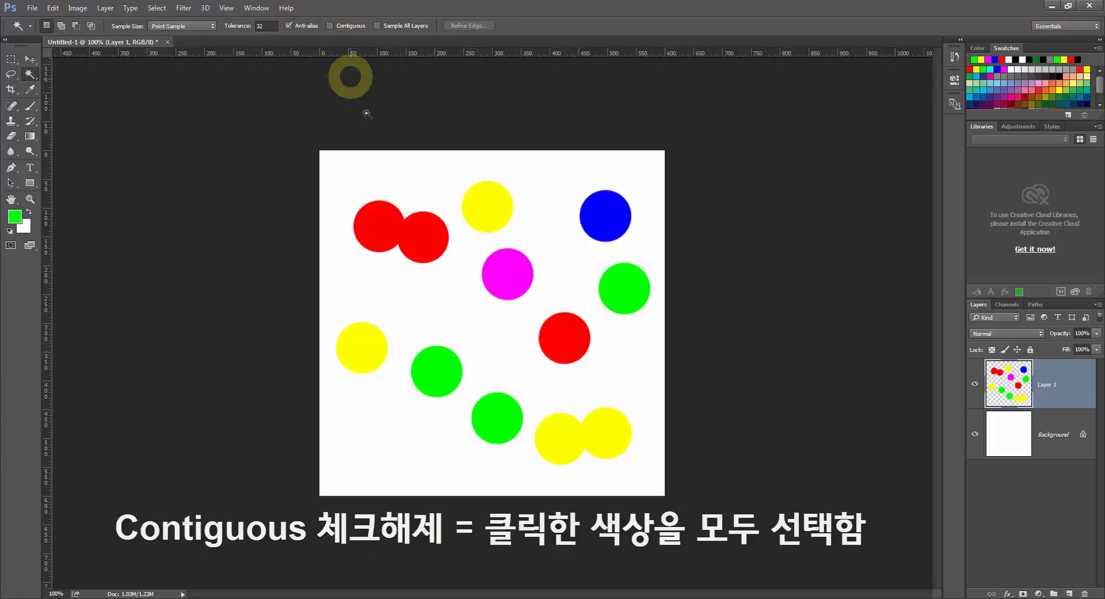
left_click(396, 222)
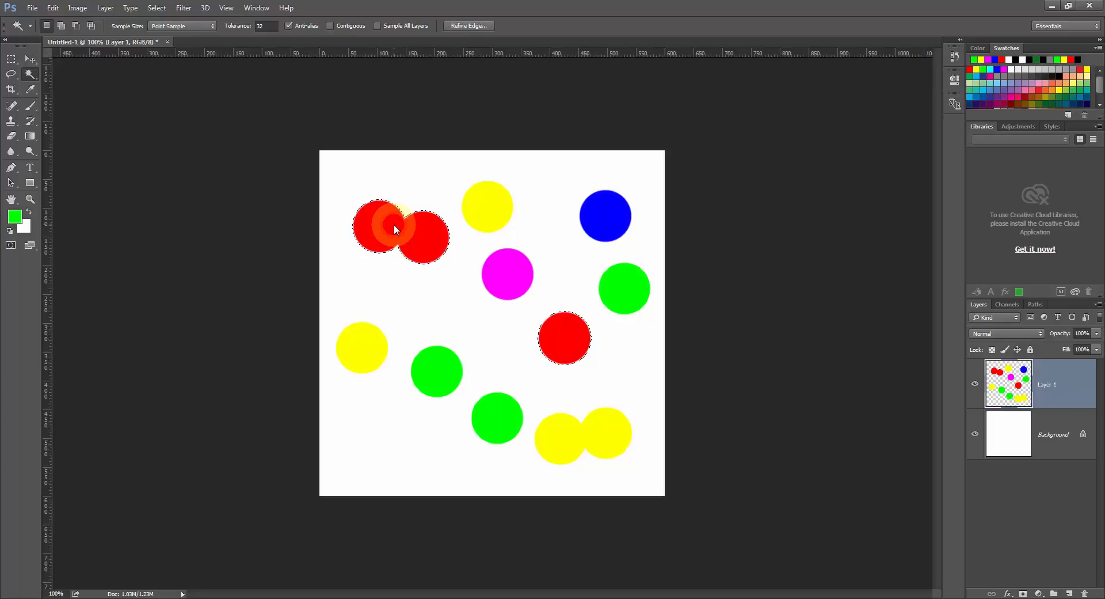
left_click(561, 348)
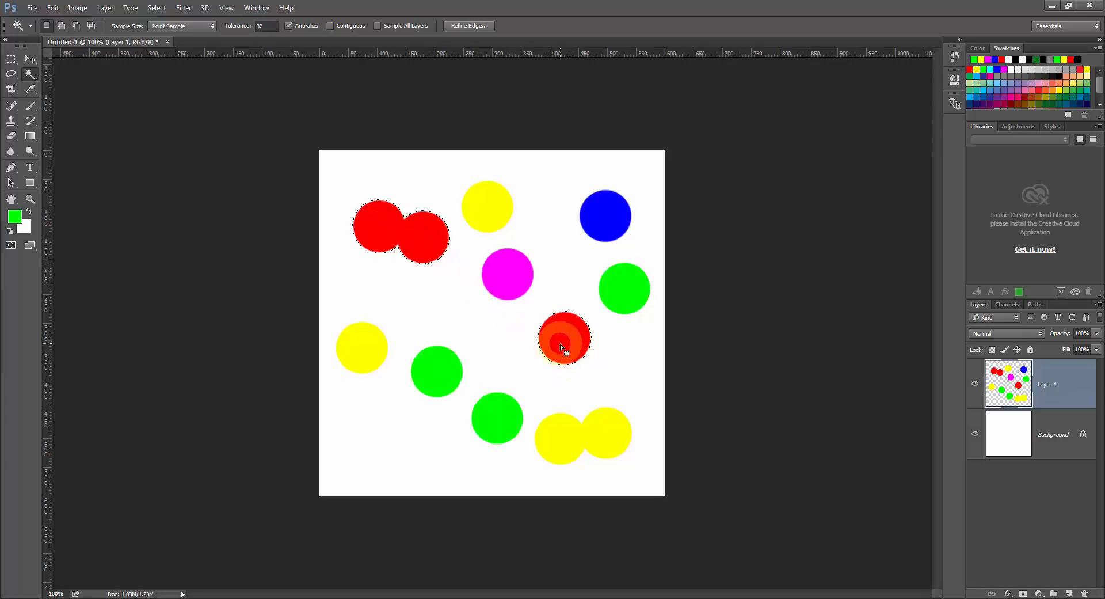
left_click(563, 347)
key("ctrl+d")
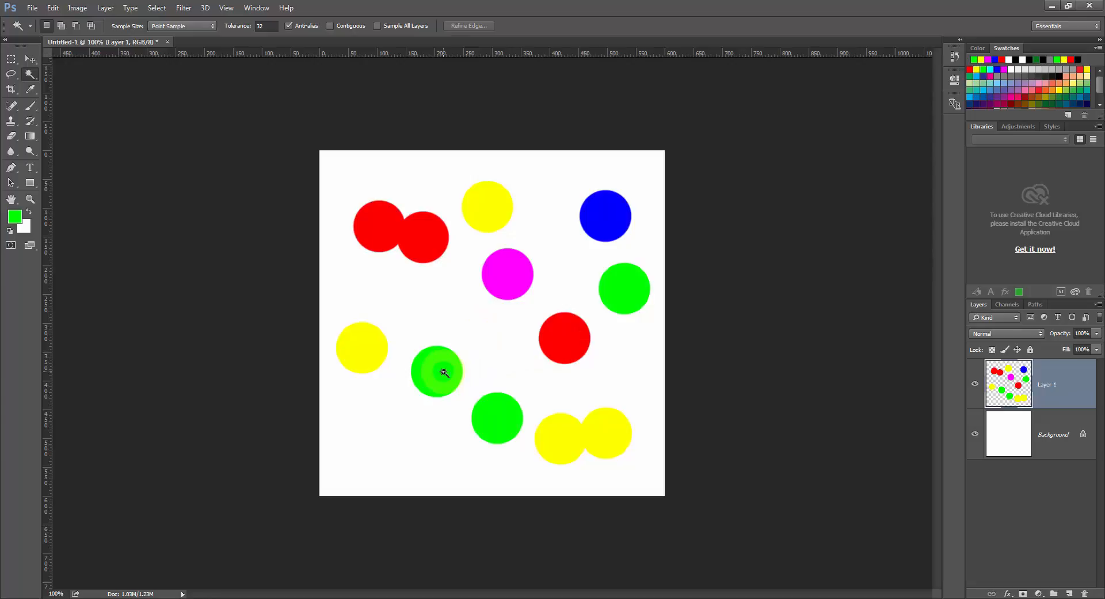
Select all the green dots with the Magic Wand, then re-enable Contiguous and deselect.
left_click(439, 375)
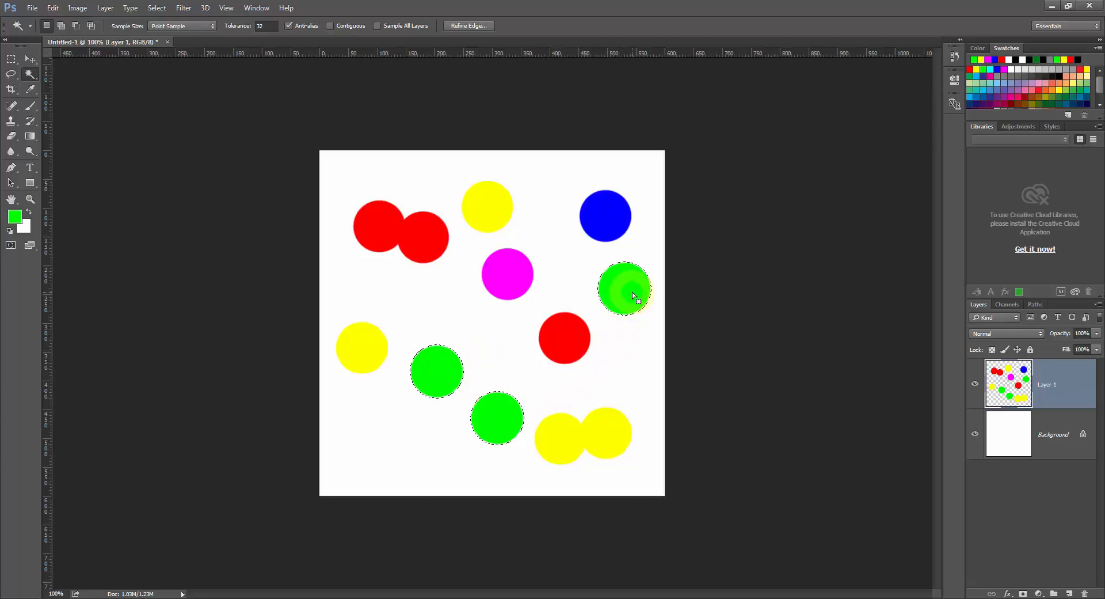
left_click(330, 27)
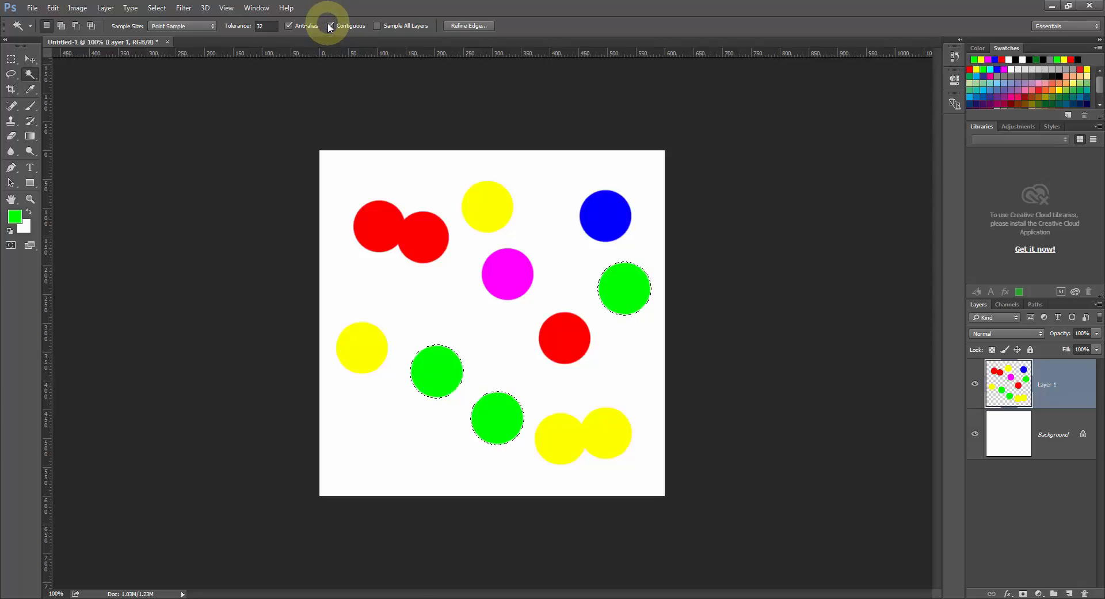
key("ctrl+d")
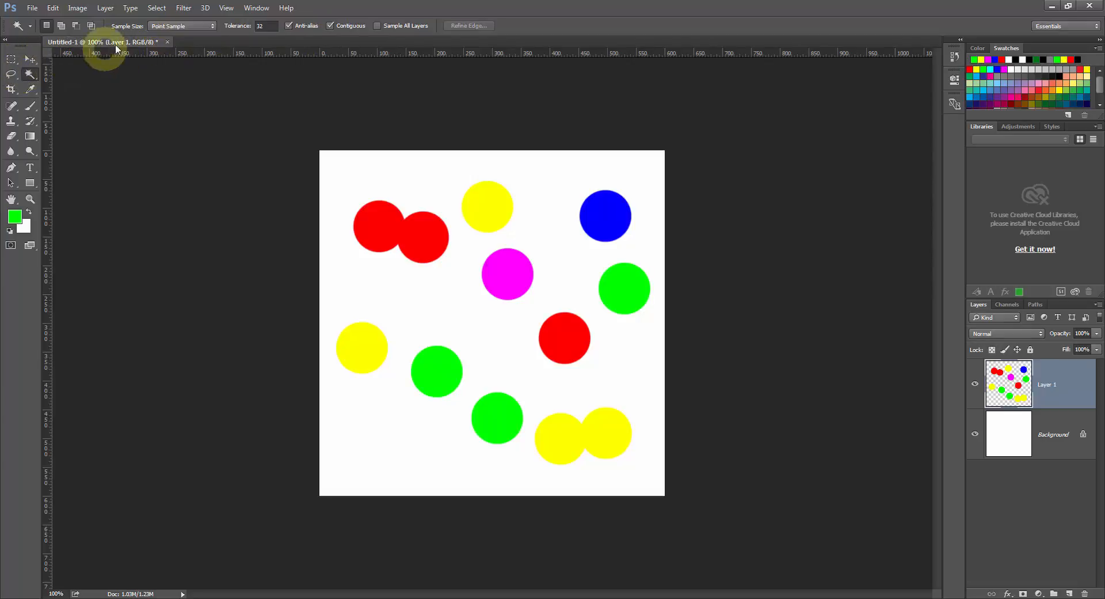
Close the dots document without saving and open 빠른선택툴 마법봉툴 완성.psd and 빠른선택툴 마법봉툴.psd from the desktop.
left_click(168, 43)
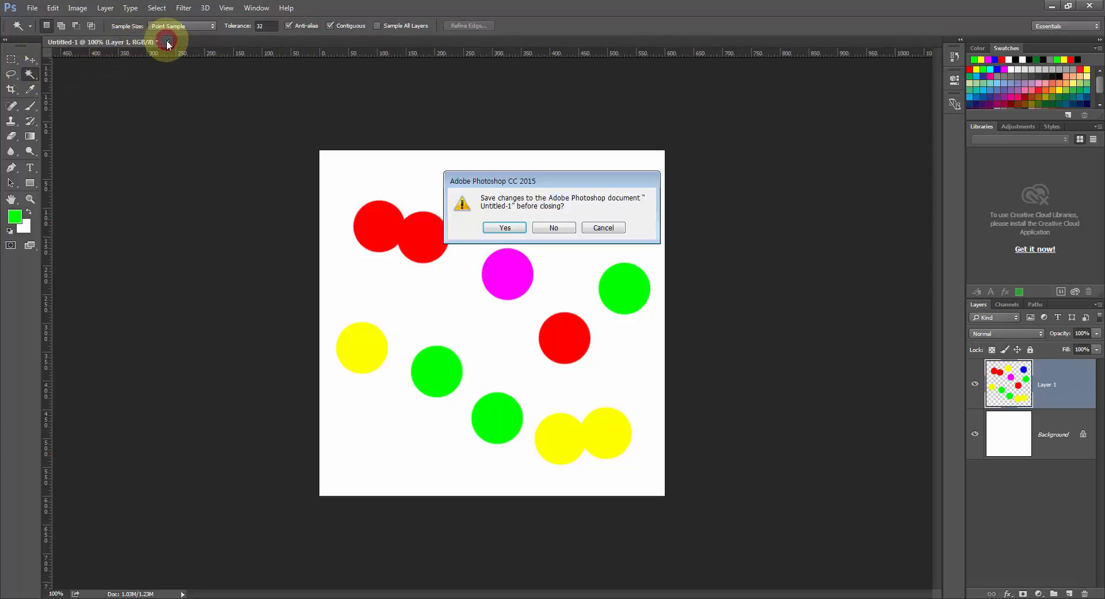
left_click(547, 229)
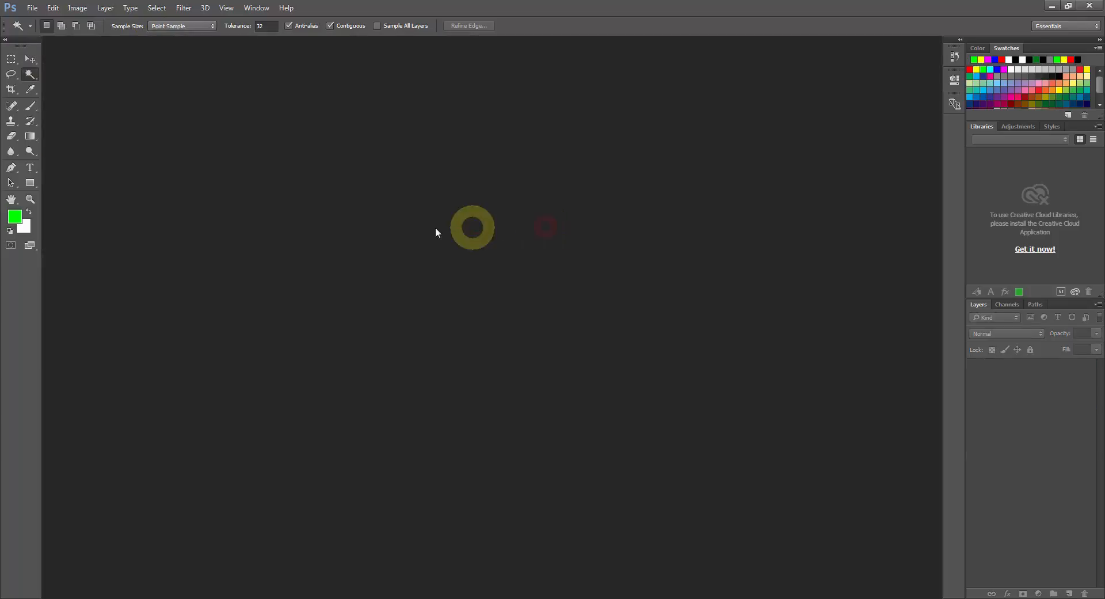
double_click(244, 214)
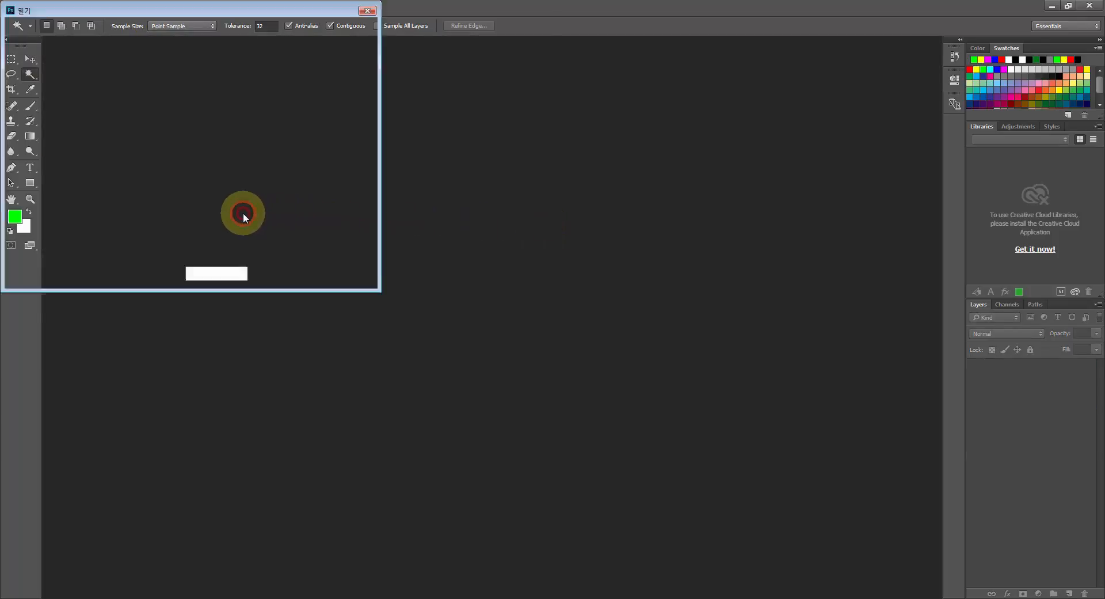
scroll(453, 226, "down", 3)
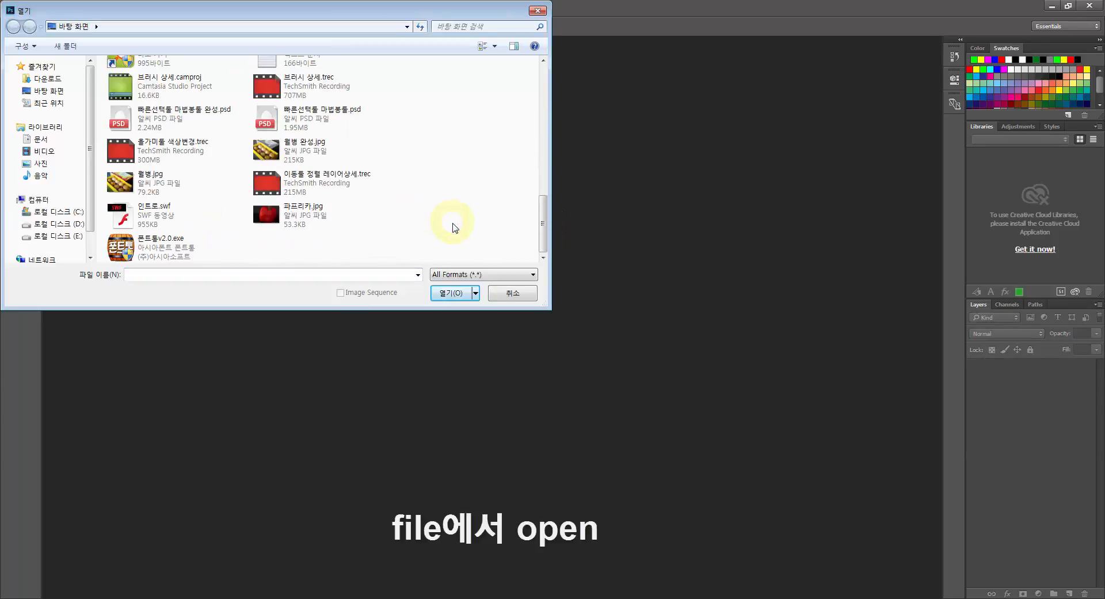
left_click(302, 122)
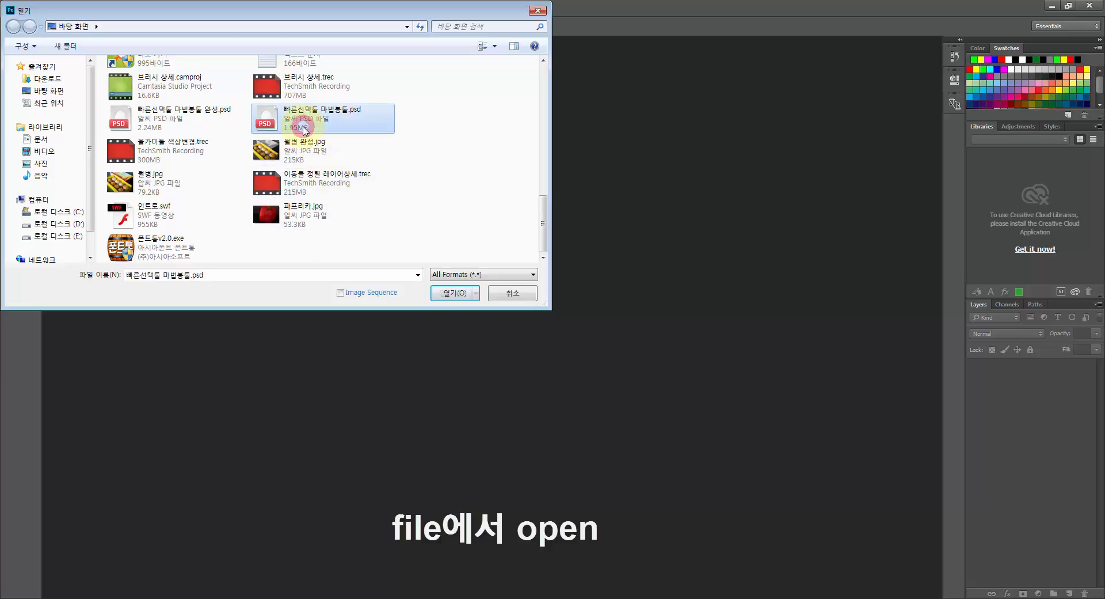
left_click(202, 126, "shift")
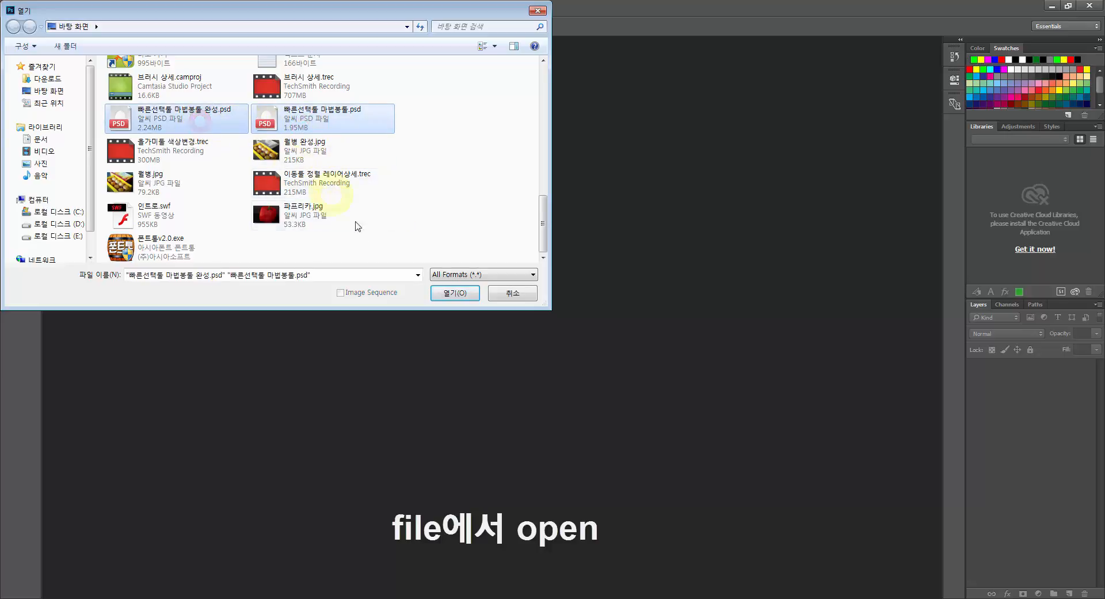
left_click(445, 293)
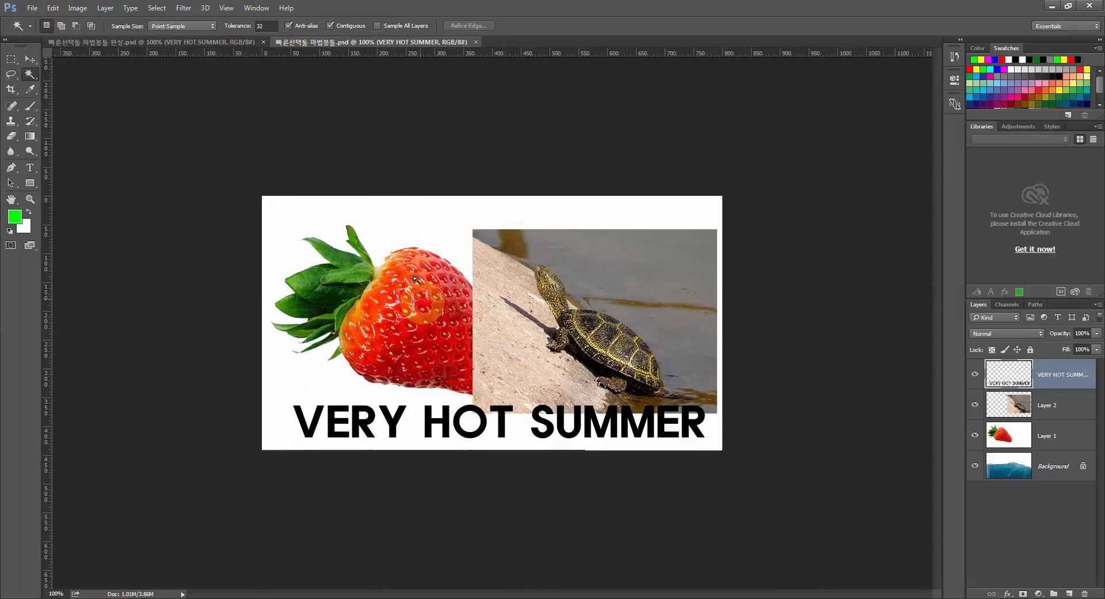
Compare the finished summer composite with the working file, and close the finished 빠른선택툴 마법봉툴 완성.psd.
left_click(180, 45)
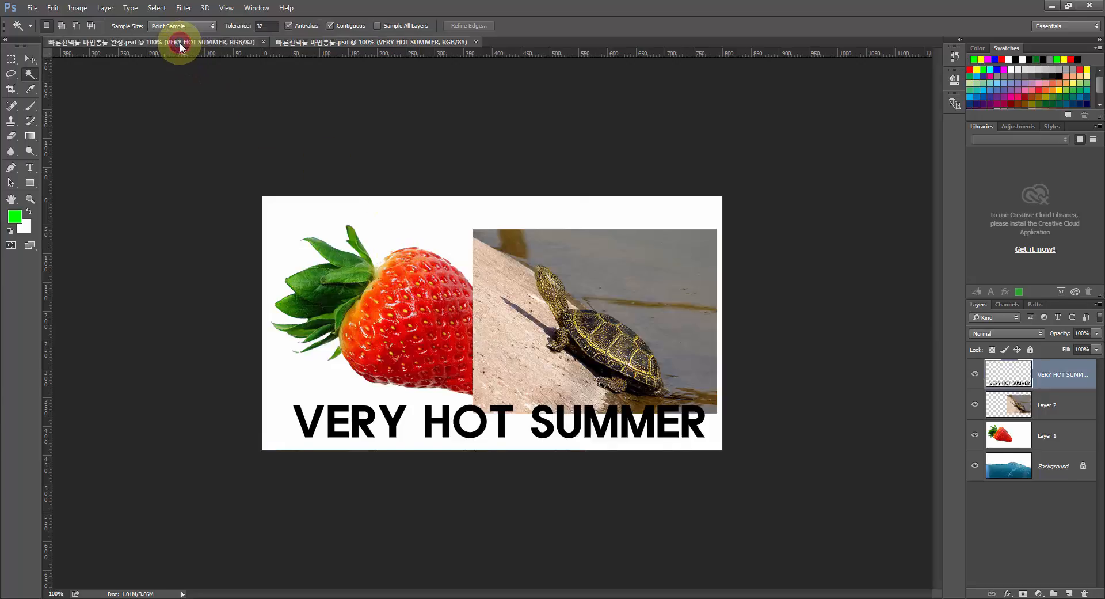
left_click(305, 45)
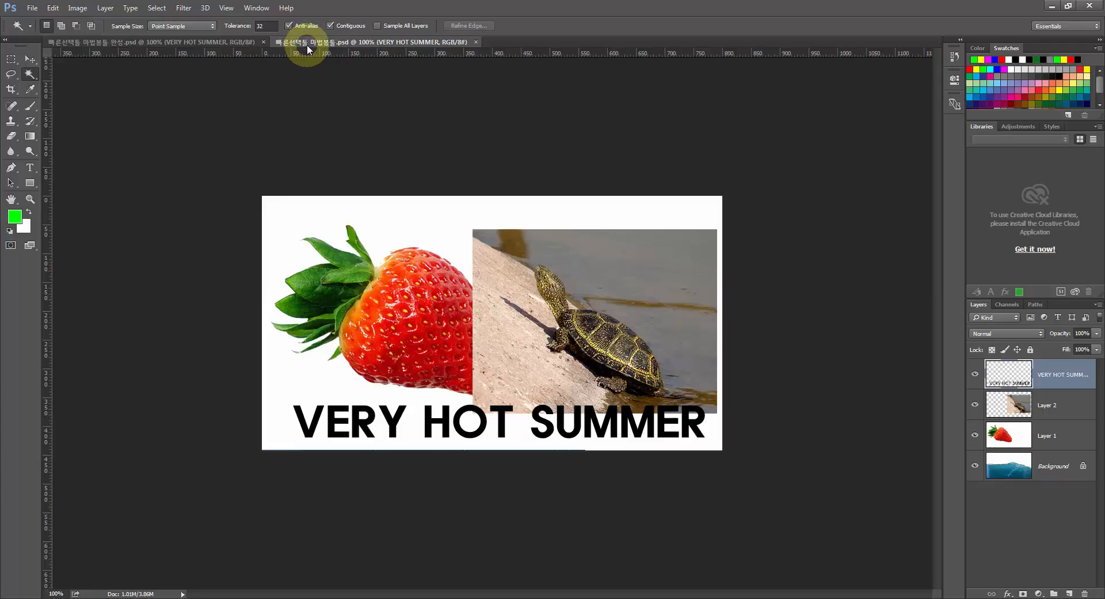
left_click(263, 45)
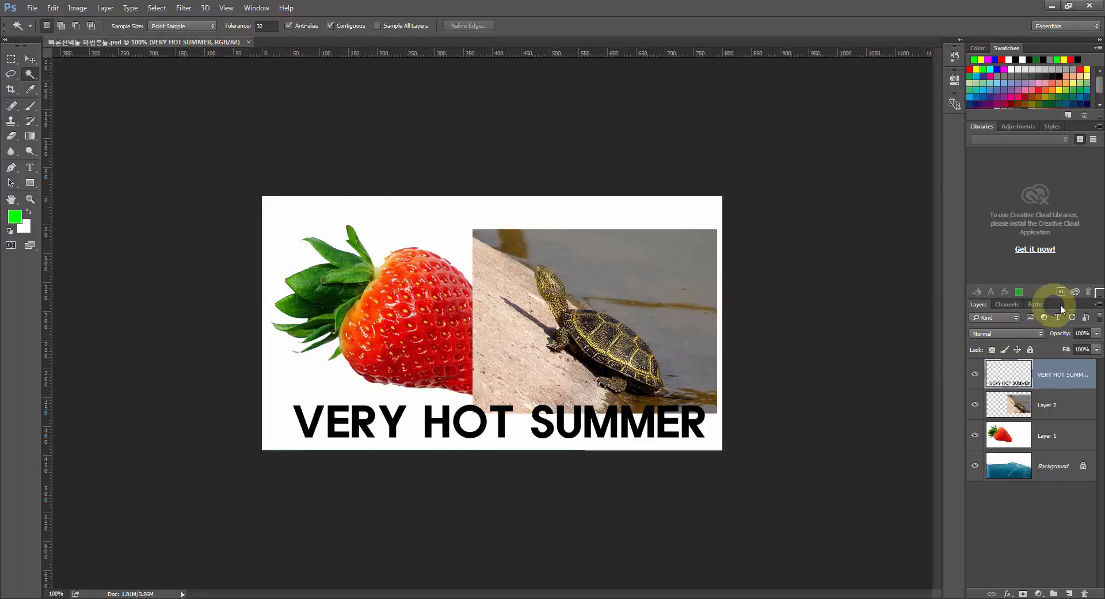
Detach the Layers panel beside the canvas and lengthen it.
left_click_drag(1065, 305, 859, 143)
left_click_drag(858, 452, 846, 490)
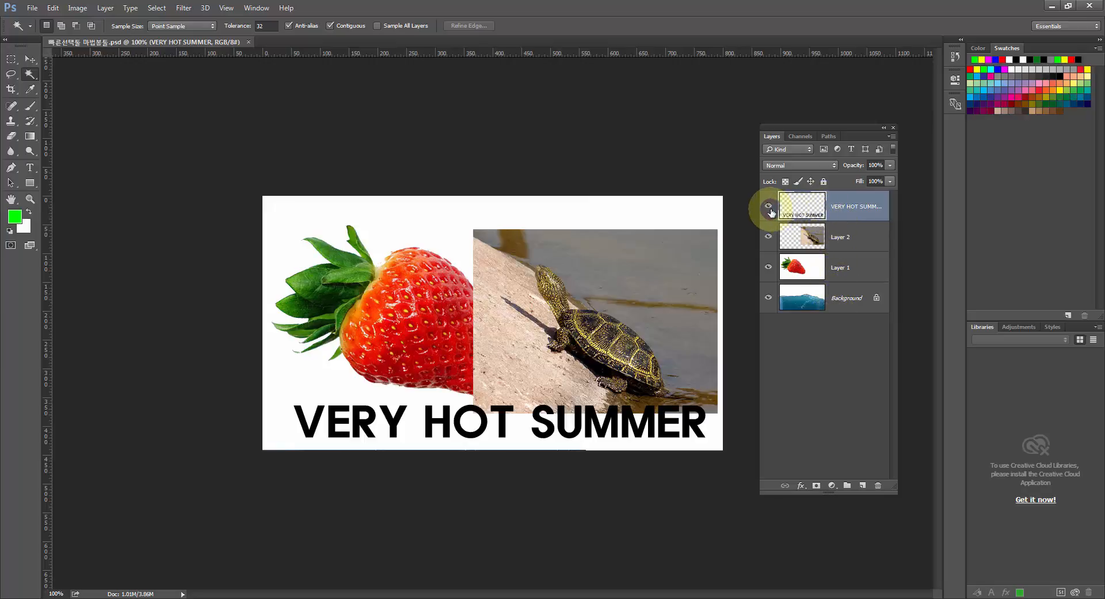
Toggle the visibility of the VERY HOT SUMMER text layer and Layer 2 to check what each contains.
left_click(769, 206)
left_click(769, 206)
left_click(769, 206)
left_click(769, 206)
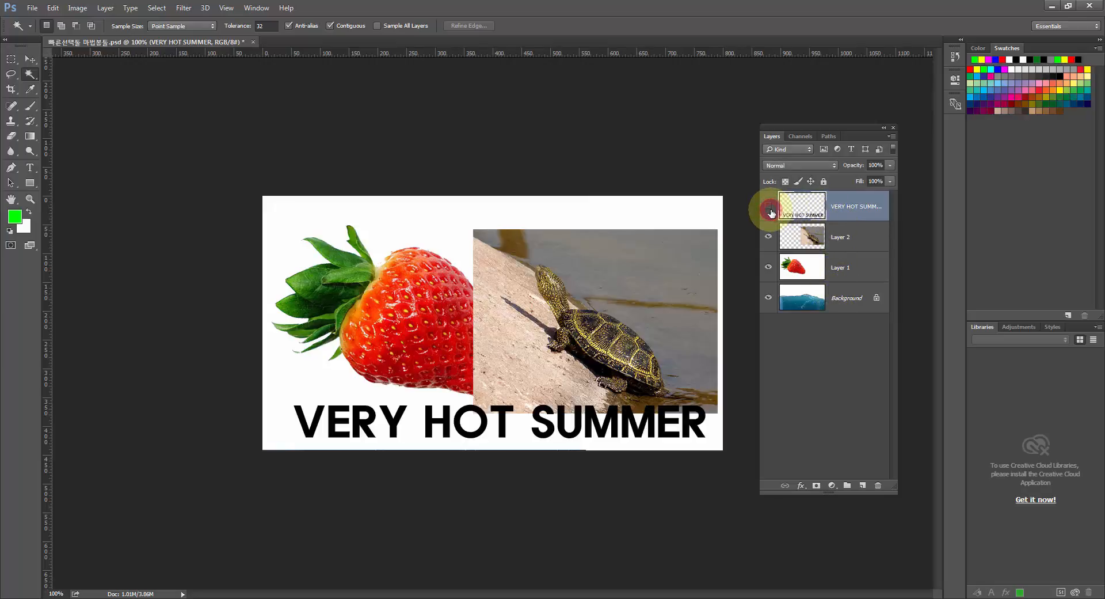
left_click(769, 237)
left_click(769, 236)
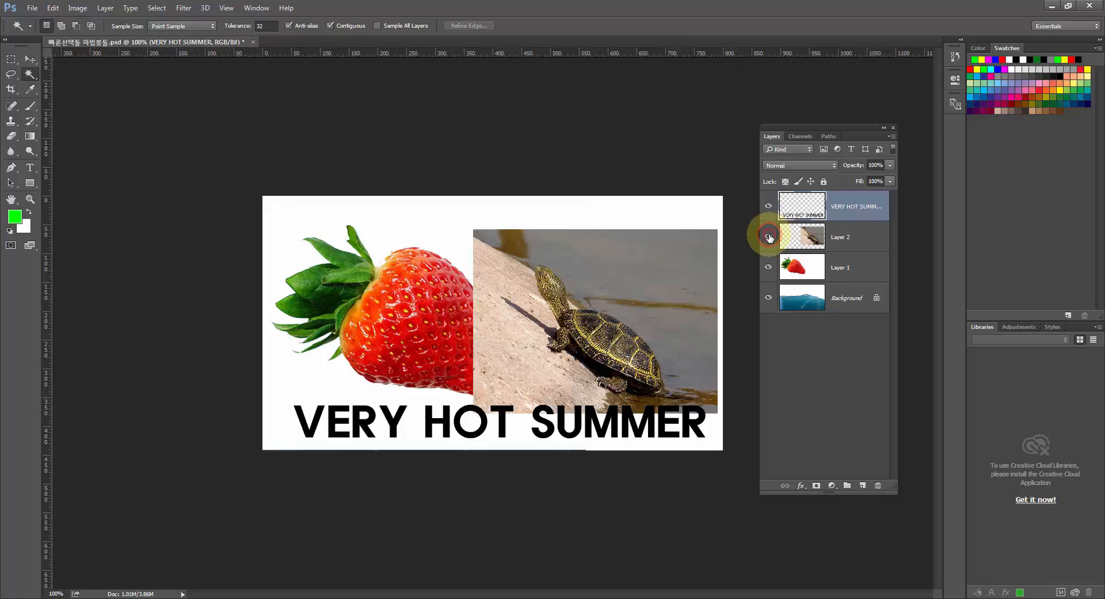
Toggle the visibility of Layer 2, Layer 1 and the Background to check what each contains.
left_click(769, 236)
left_click(769, 237)
left_click(769, 267)
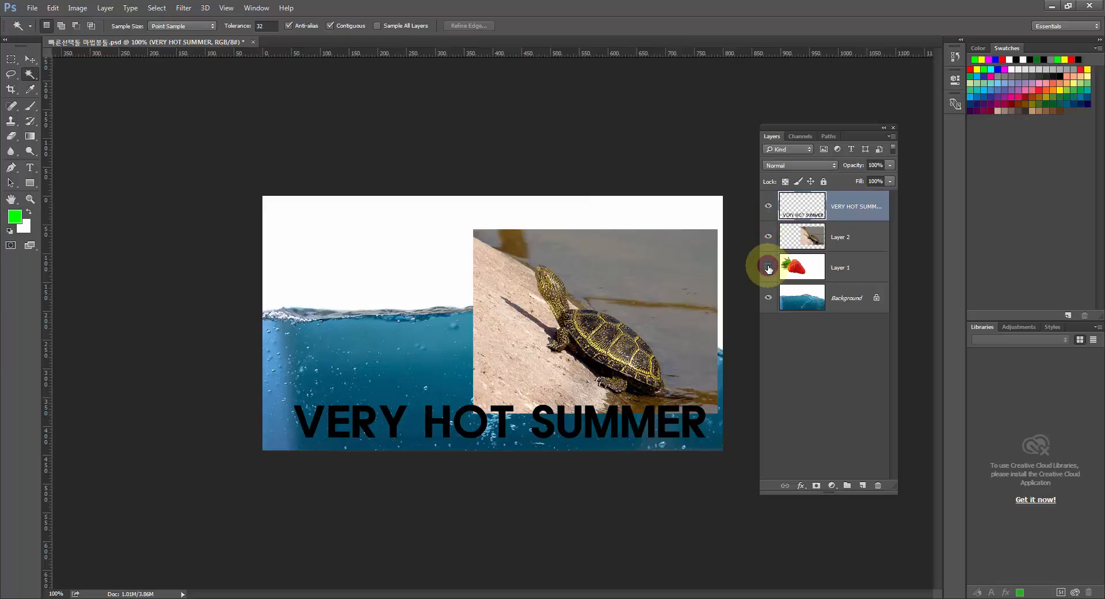
left_click(769, 267)
left_click(769, 267)
left_click(769, 267)
left_click(768, 267)
left_click(769, 268)
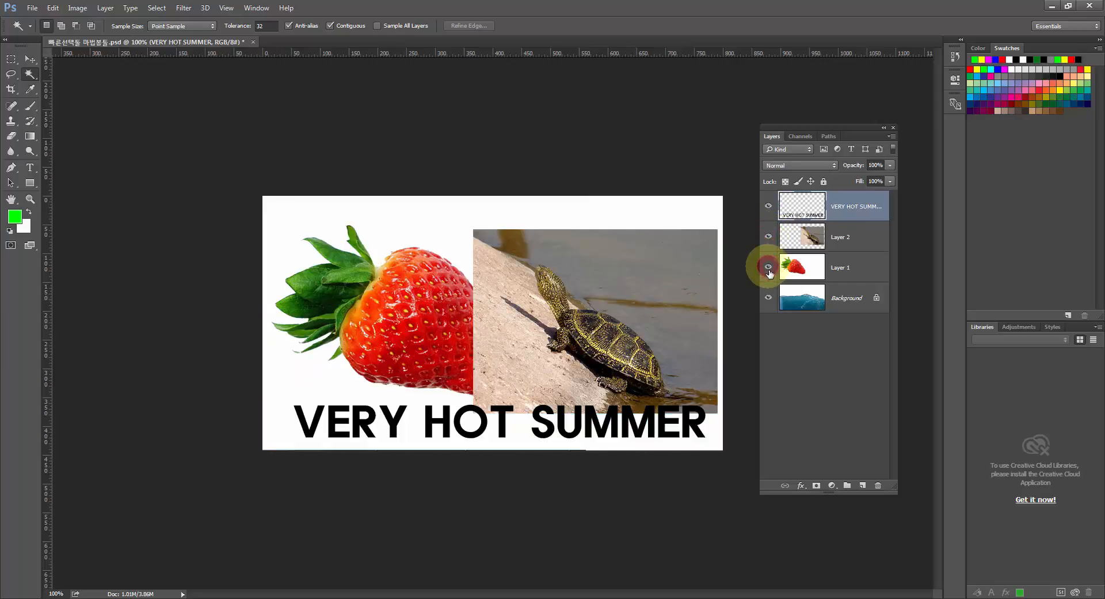
left_click(768, 297)
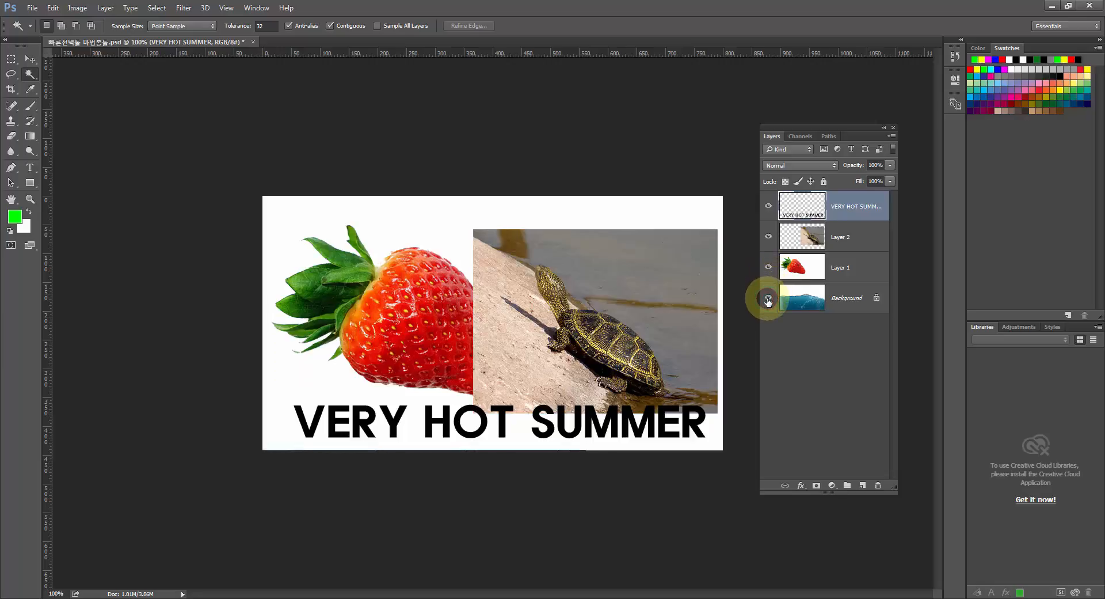
left_click(768, 299)
Select Layer 1 and switch it and the Background off and on to examine how the strawberry image covers the sea.
left_click(786, 298)
left_click(769, 268)
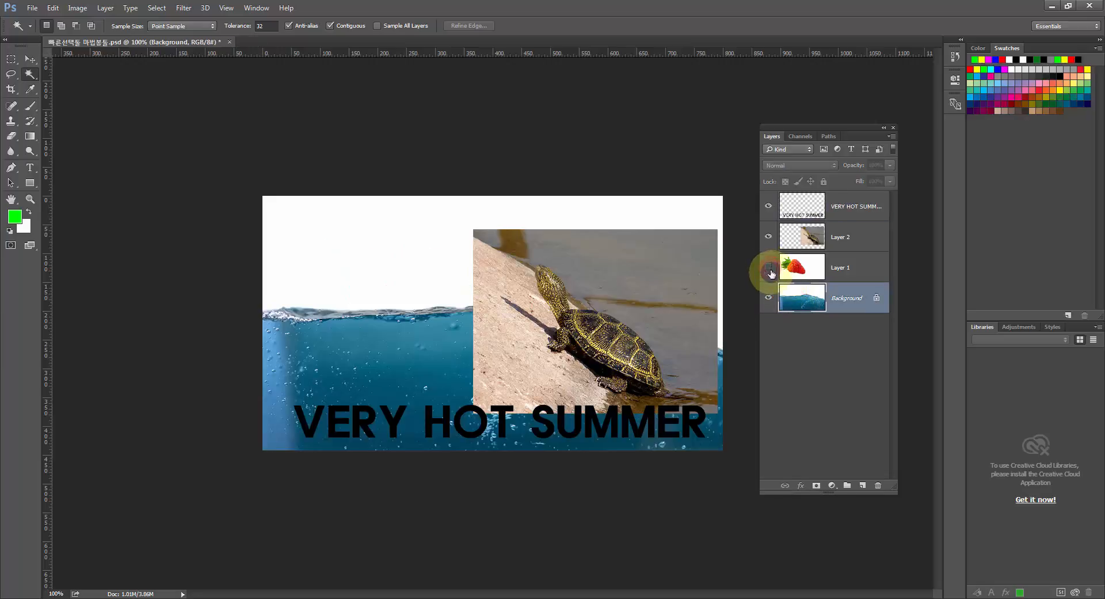
left_click(795, 268)
left_click(768, 268)
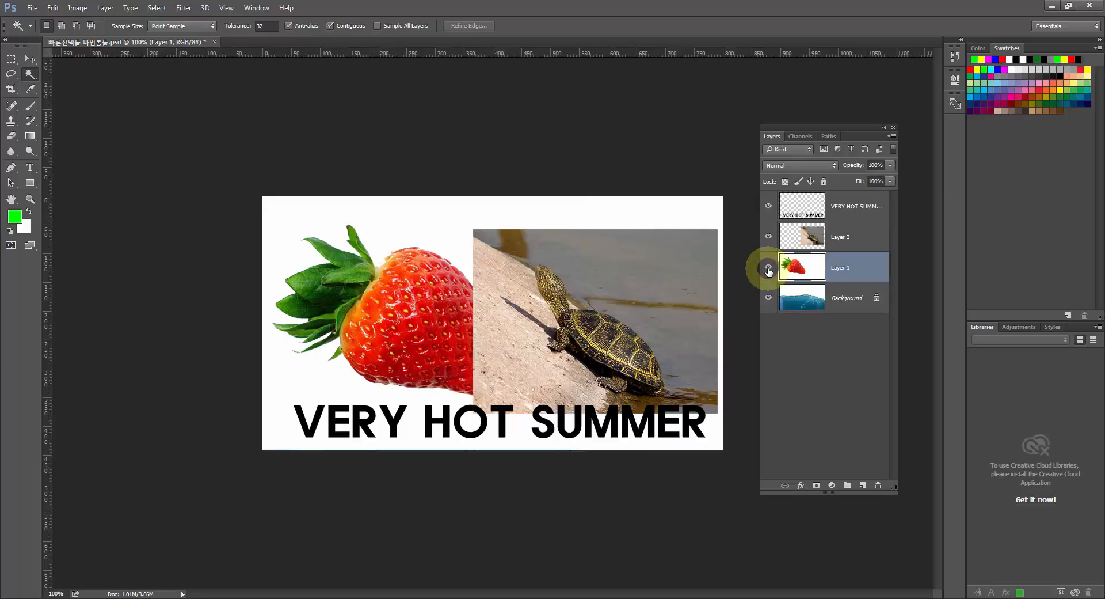
left_click(769, 268)
left_click(769, 268)
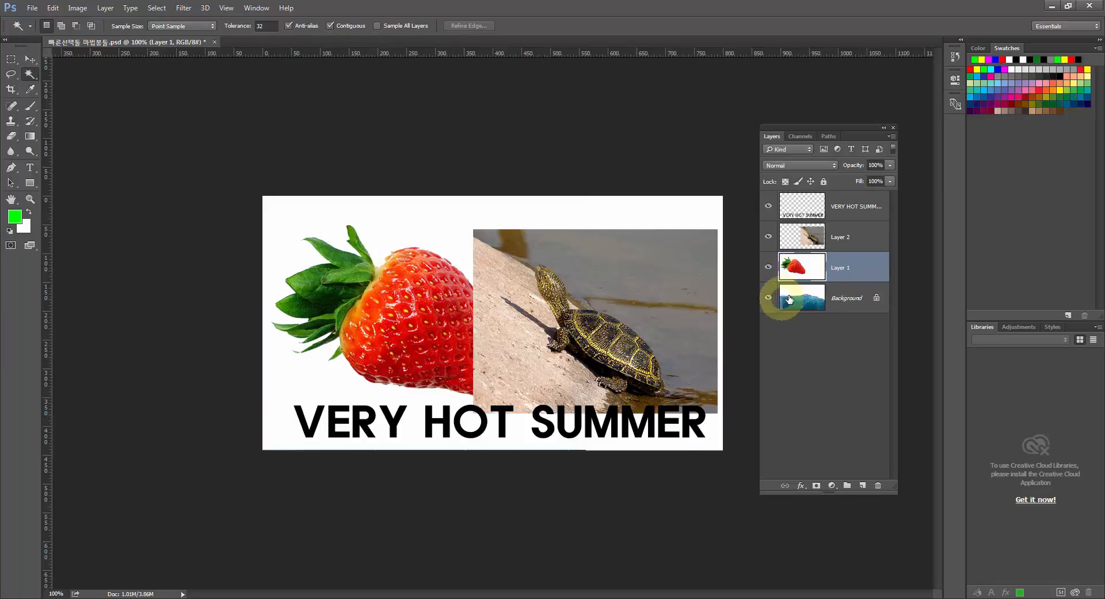
left_click(768, 299)
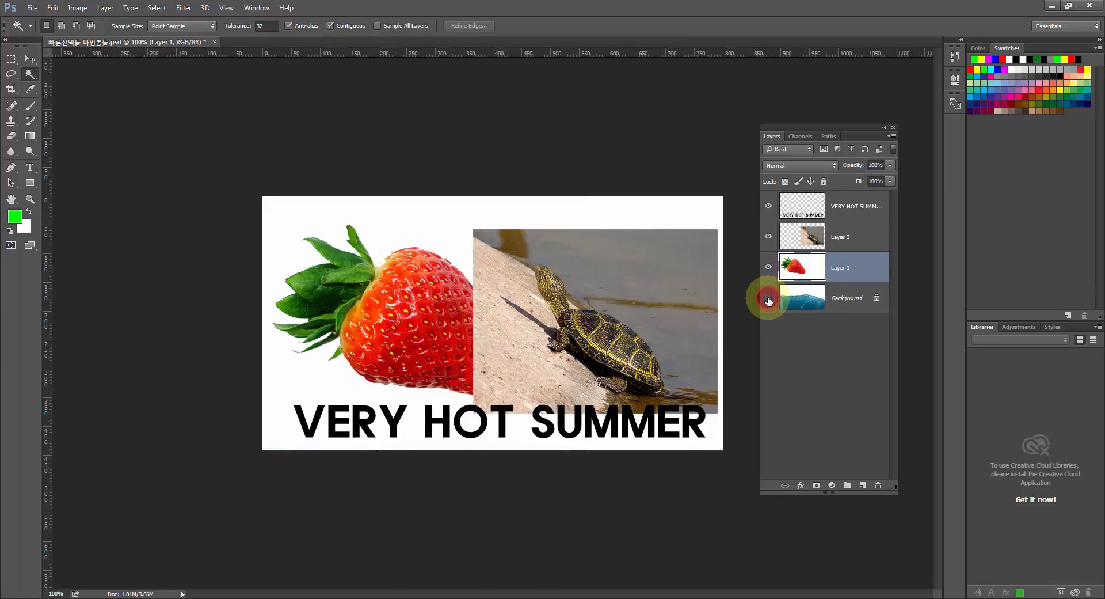
left_click(768, 298)
left_click(768, 266)
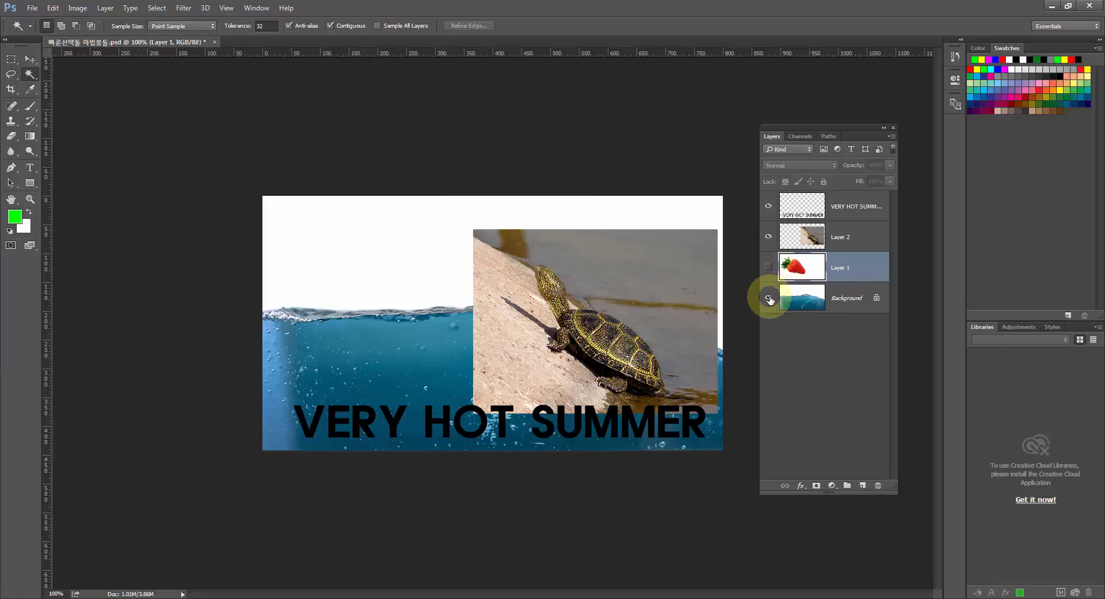
left_click(769, 298)
left_click(770, 298)
left_click(769, 267)
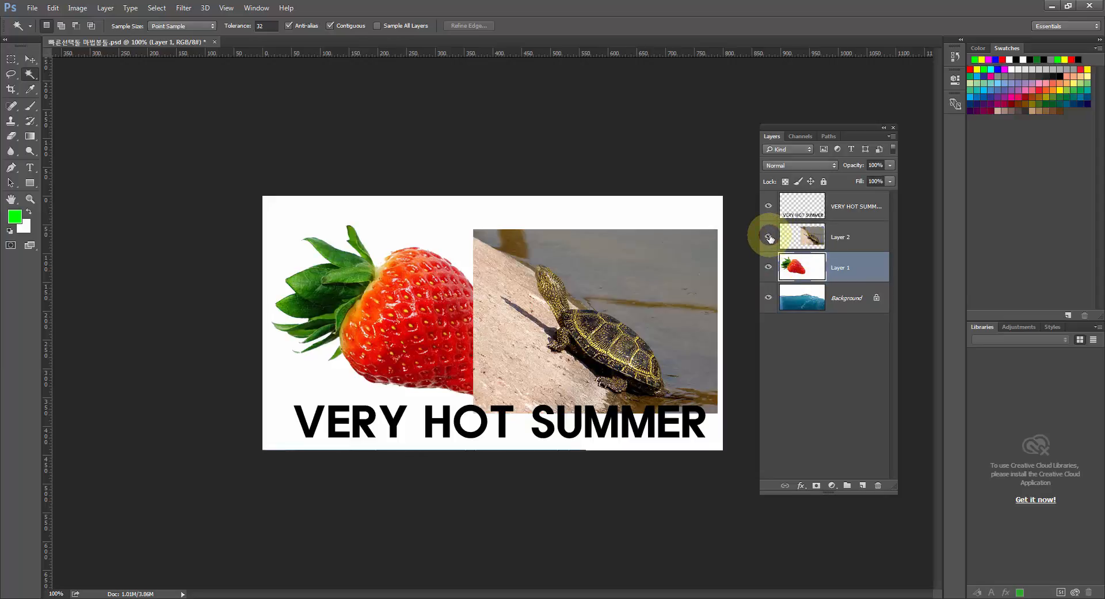
Hide Layer 2 and the VERY HOT SUMMER text layer, keeping Layer 1 as the active layer.
left_click(769, 236)
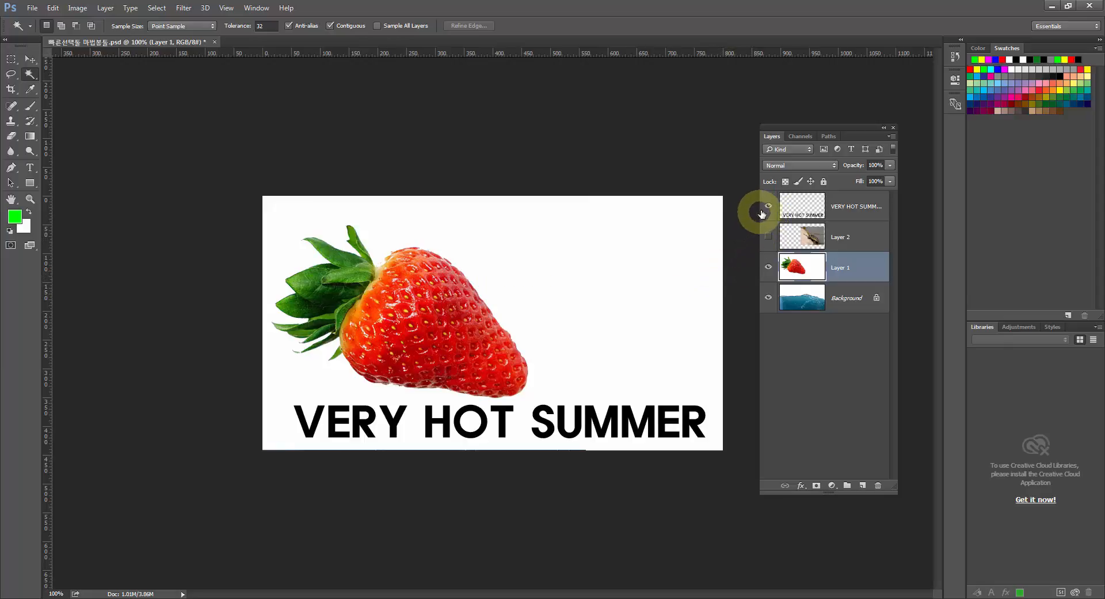
left_click(769, 205)
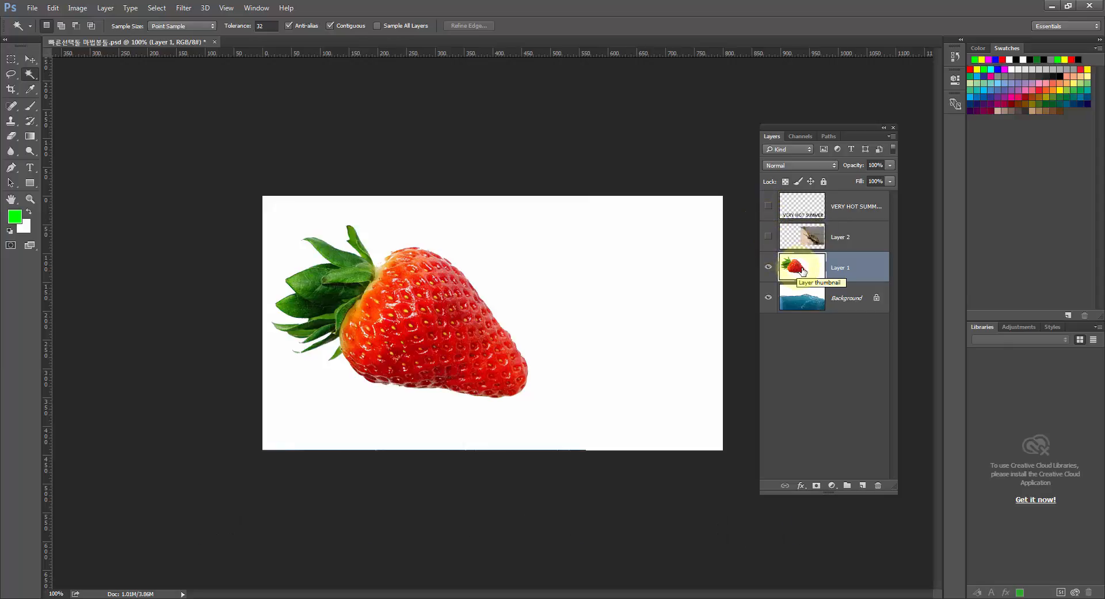
left_click(802, 274)
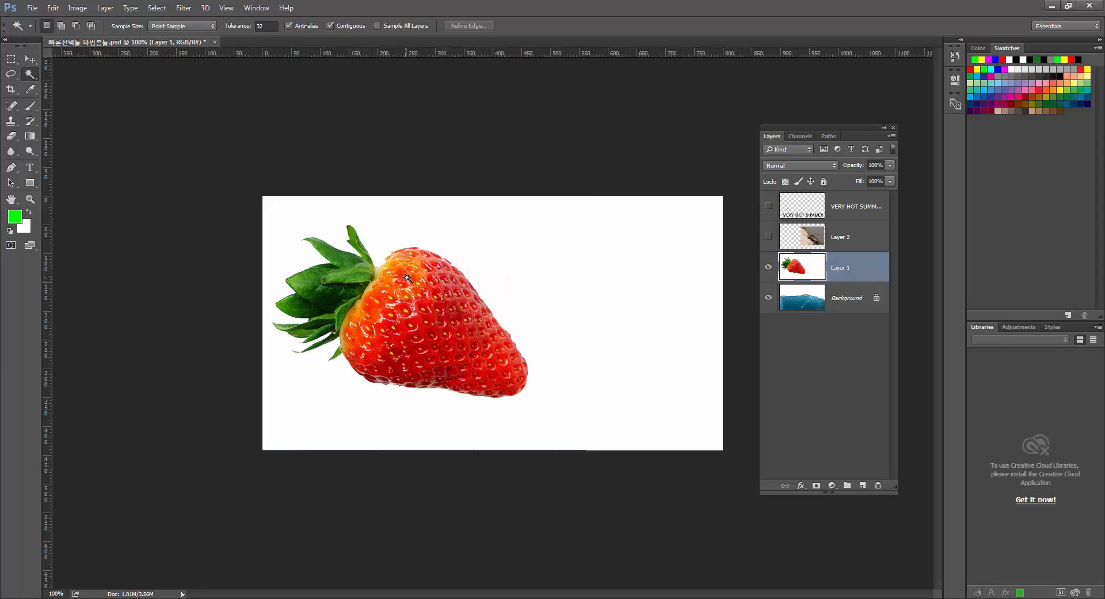
Select the white area around the strawberry on Layer 1 with the Magic Wand and invert the selection.
left_click(467, 262)
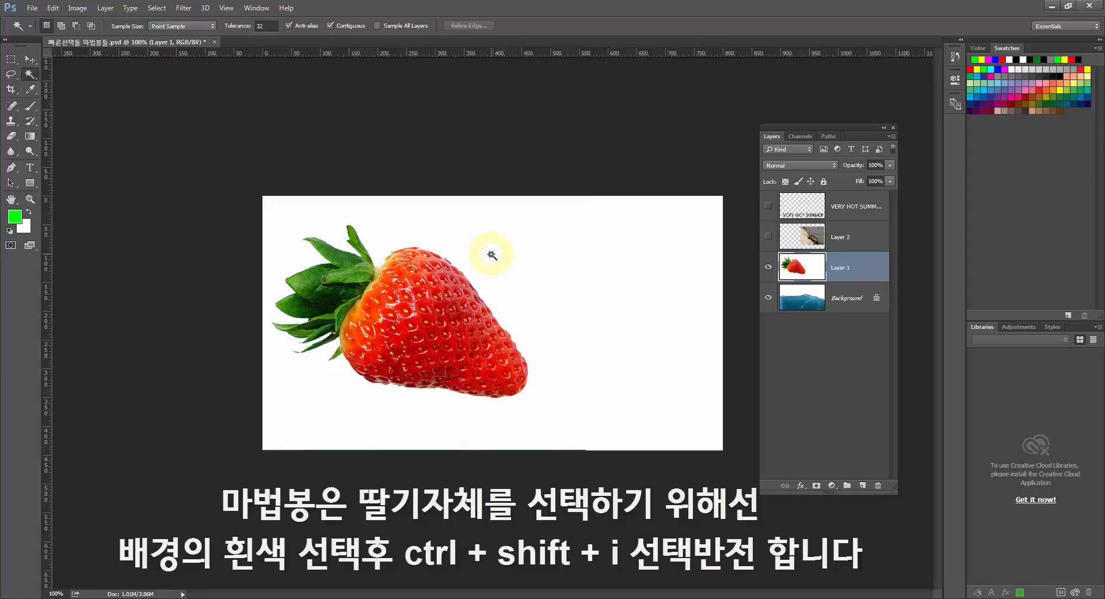
left_click(503, 260)
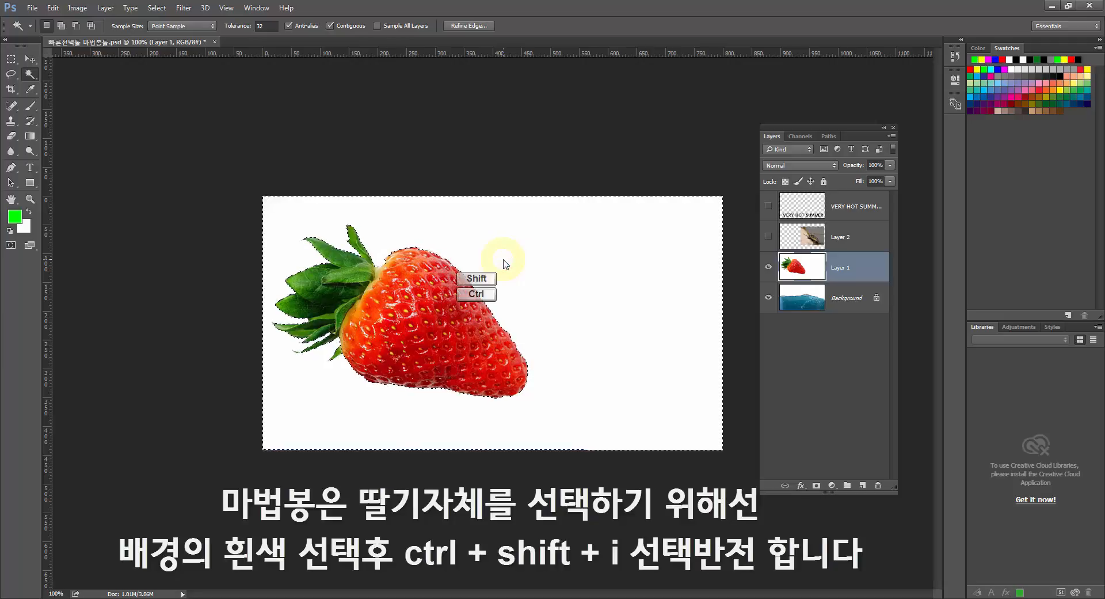
key("ctrl+shift+i")
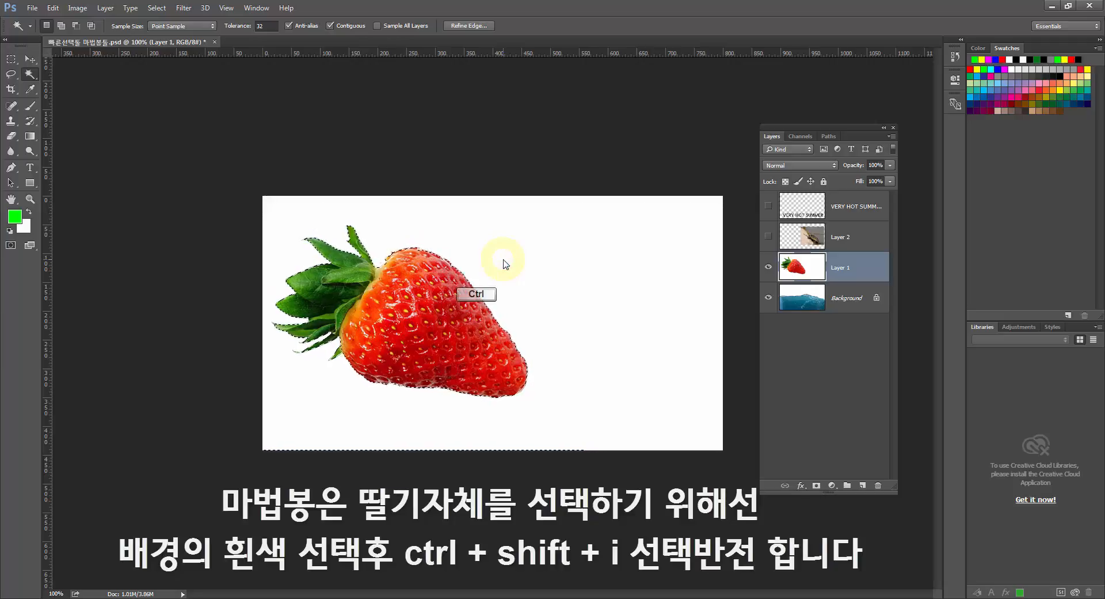
Move the selected strawberry across the canvas as a test, undo the move and deselect.
left_click(32, 61)
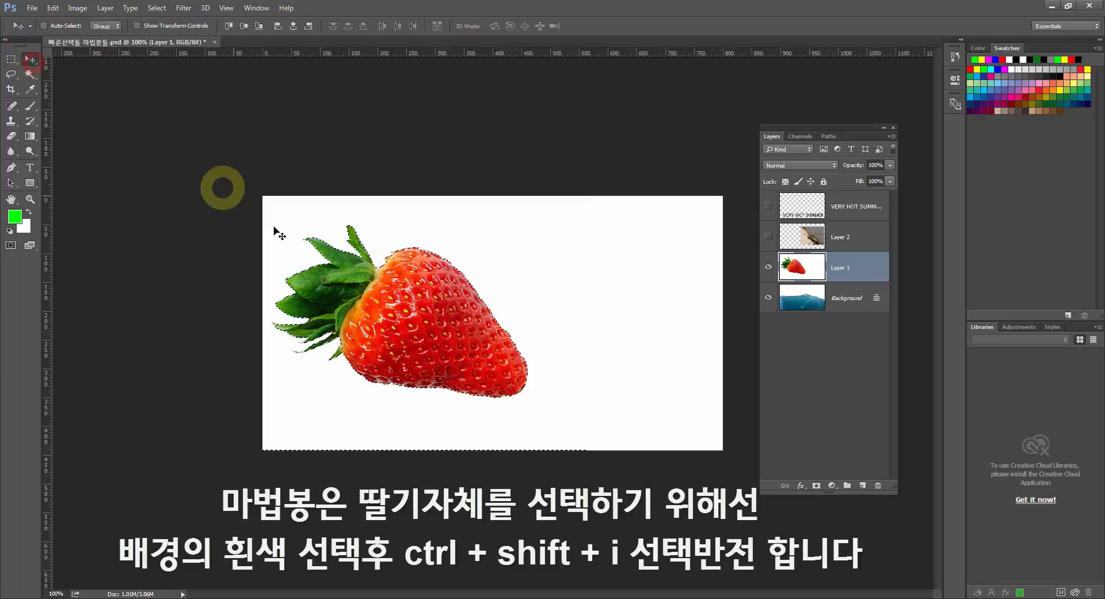
left_click_drag(366, 260, 514, 259)
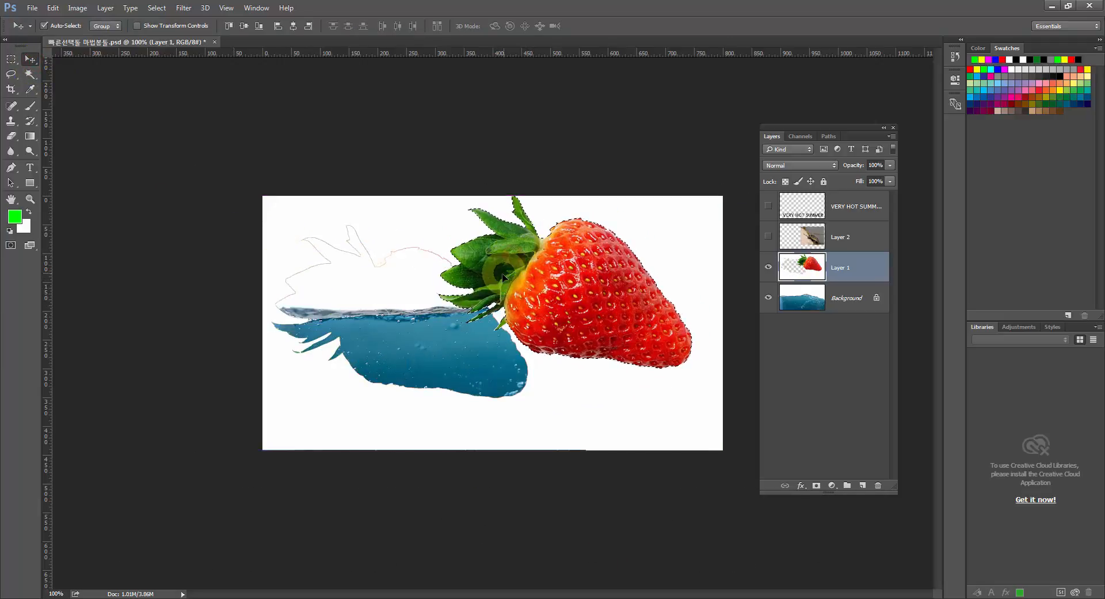
key("ctrl+z")
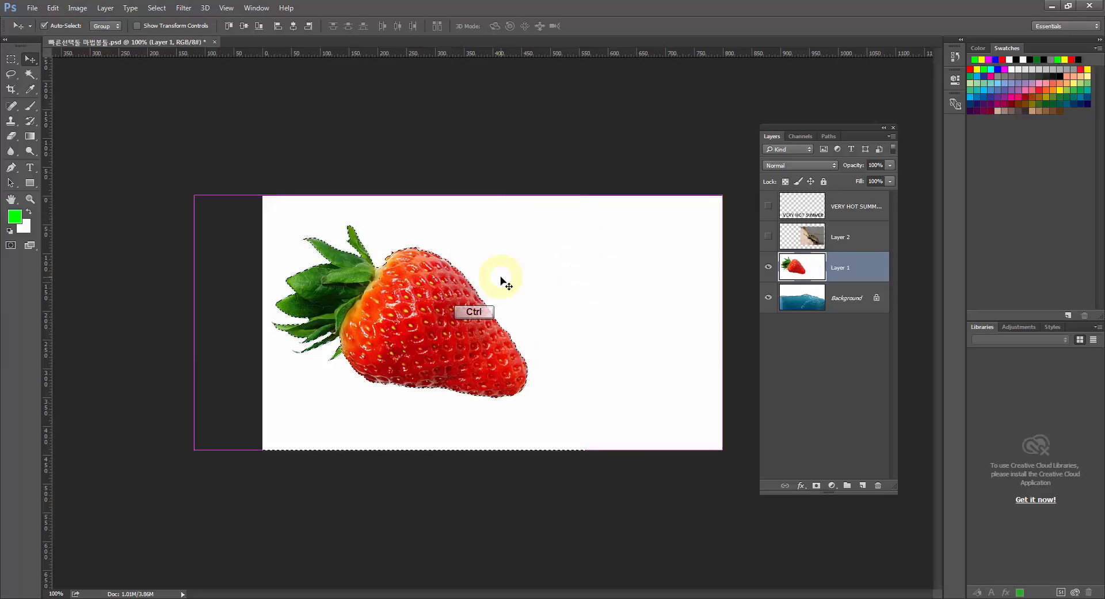
key("ctrl+d")
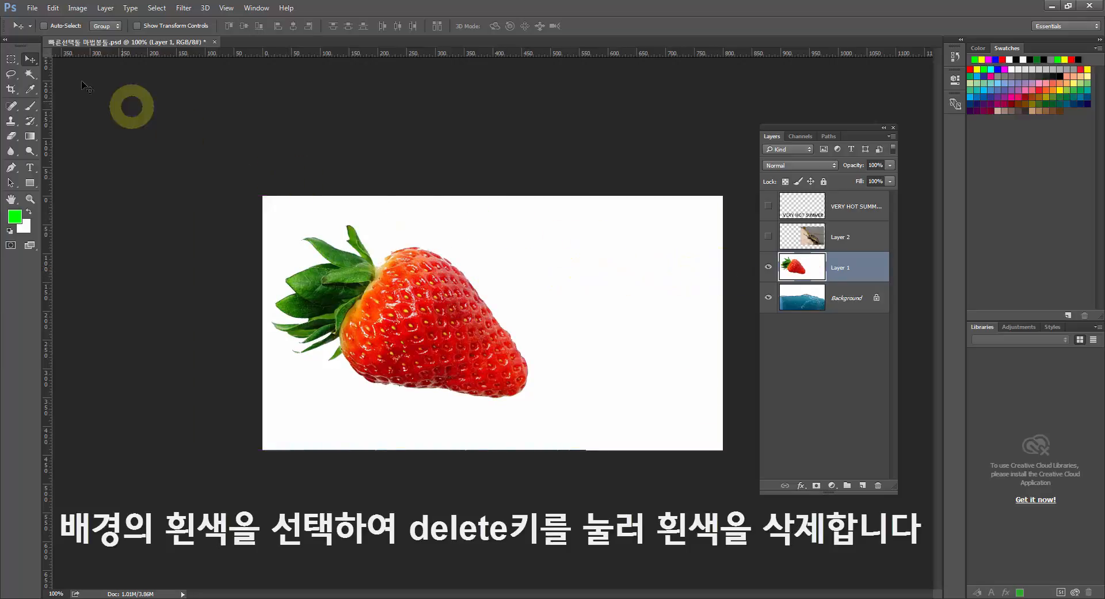
Select the white area around the strawberry on Layer 1 with the Magic Wand, delete it and deselect.
left_click(30, 74)
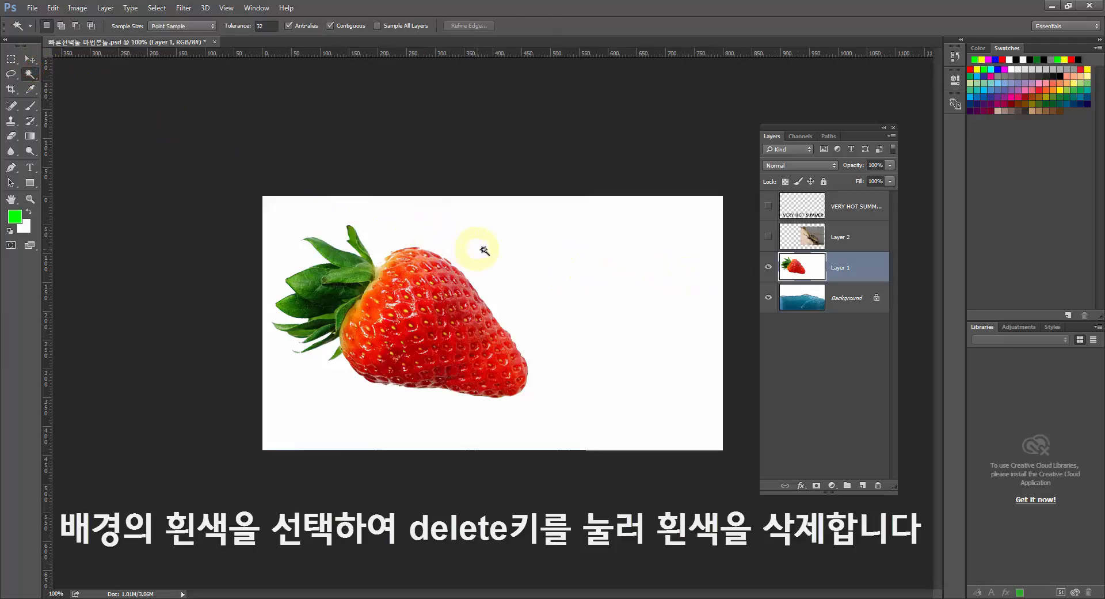
left_click(507, 254)
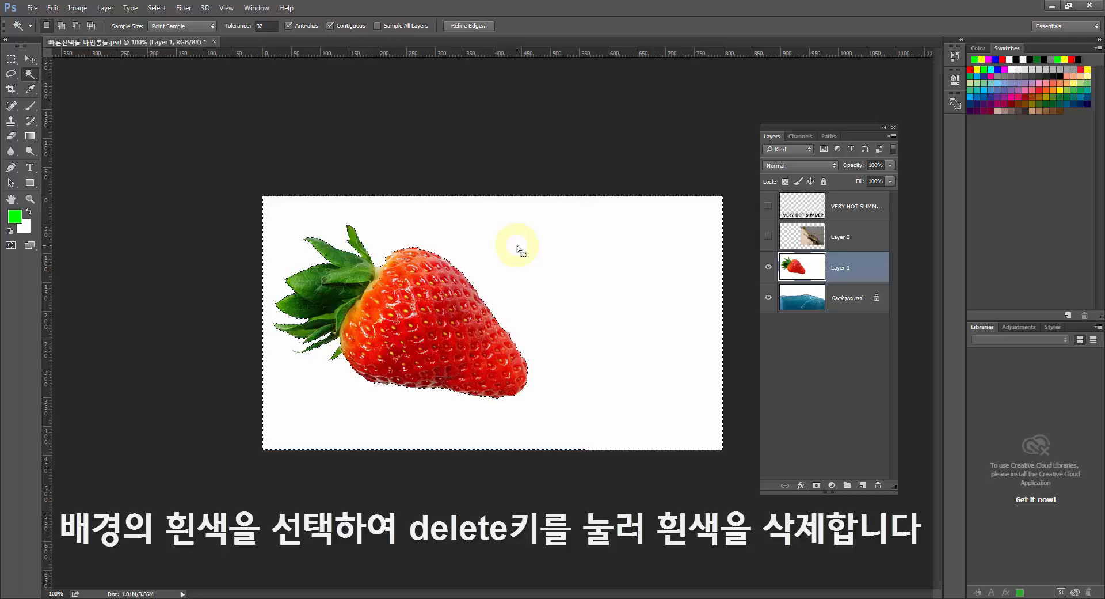
key("Delete")
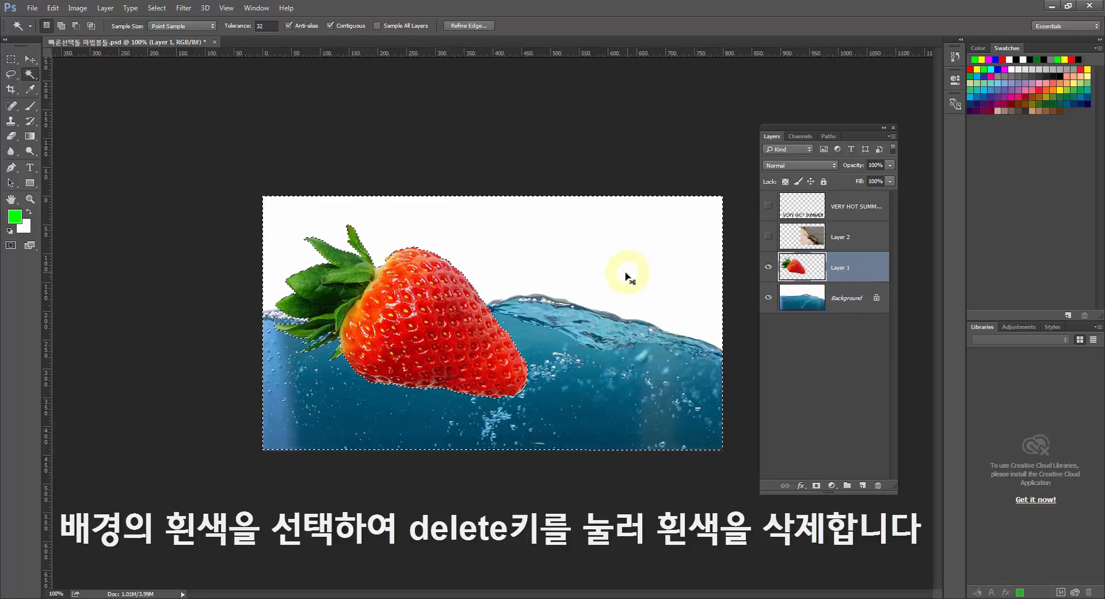
key("ctrl")
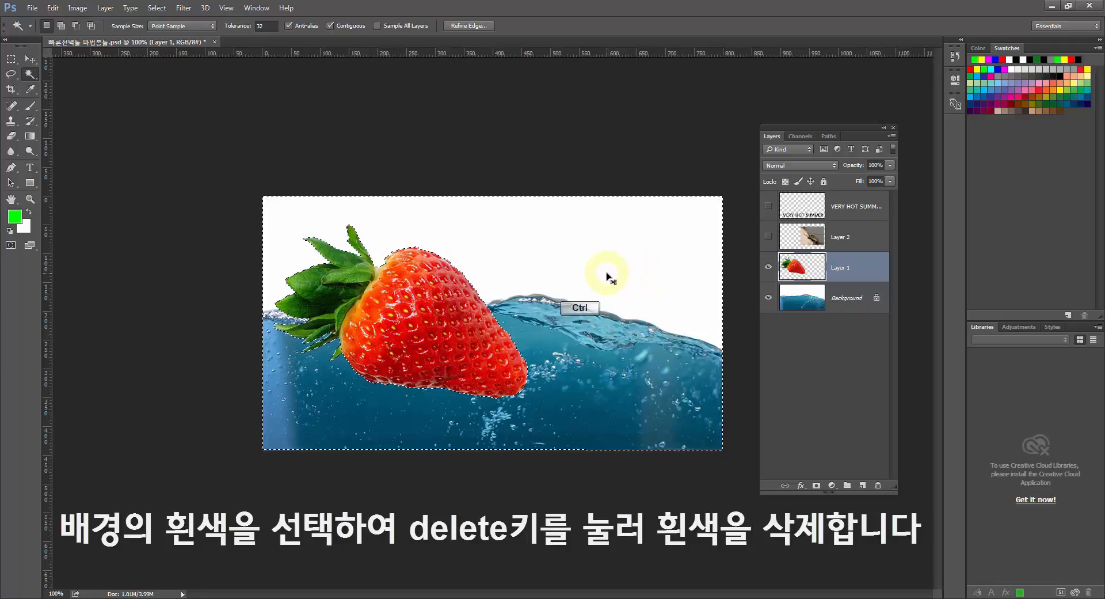
key("ctrl+d")
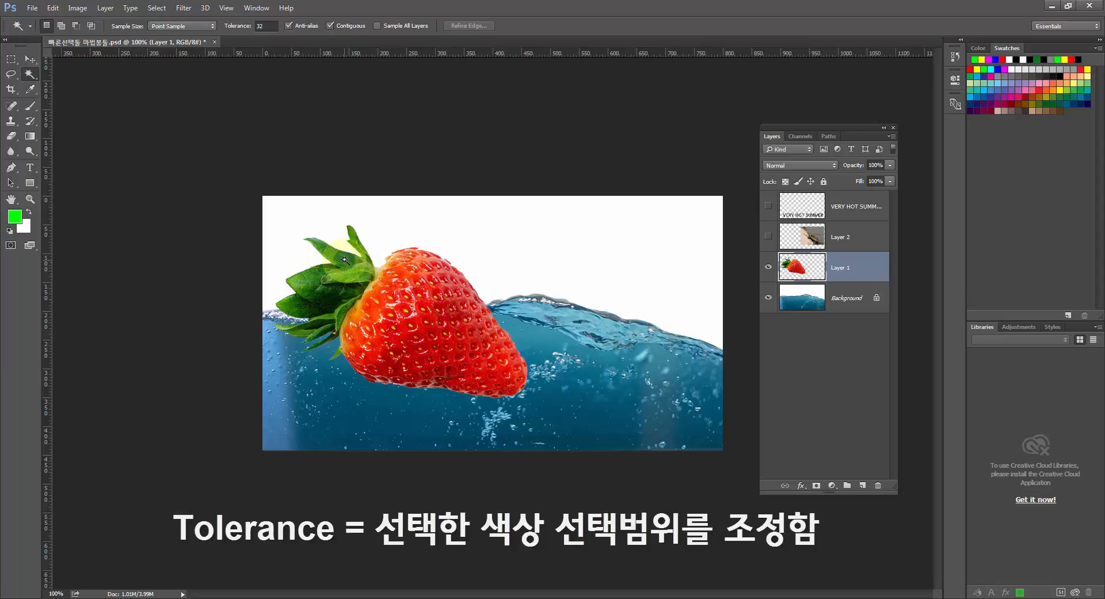
Sample the strawberry's dark green leaf with the Magic Wand at a tolerance of 32.
left_click(327, 297)
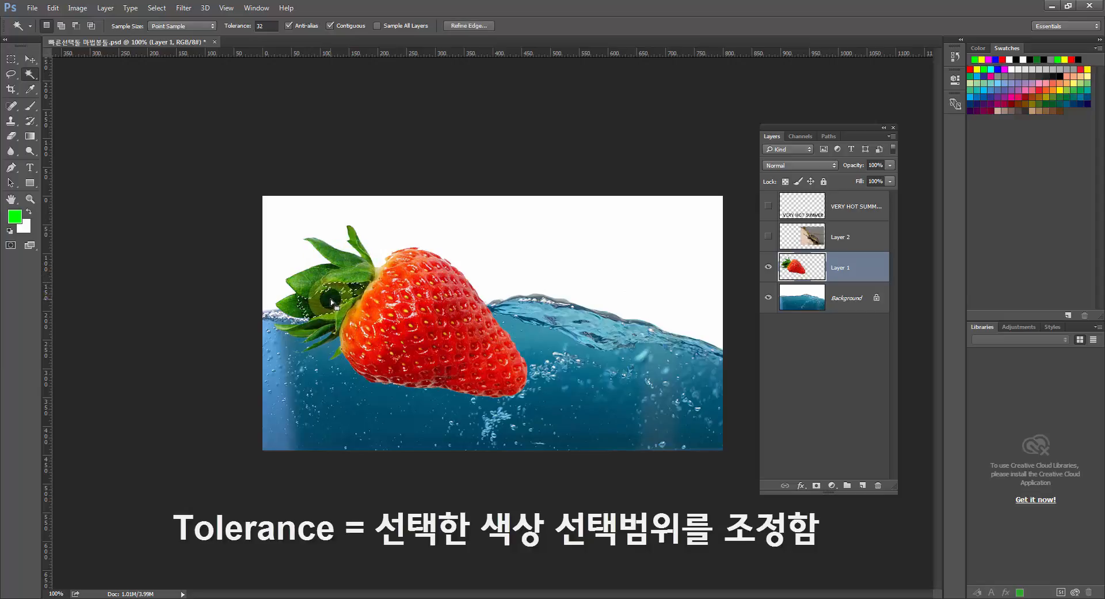
left_click(330, 300)
left_click(330, 300)
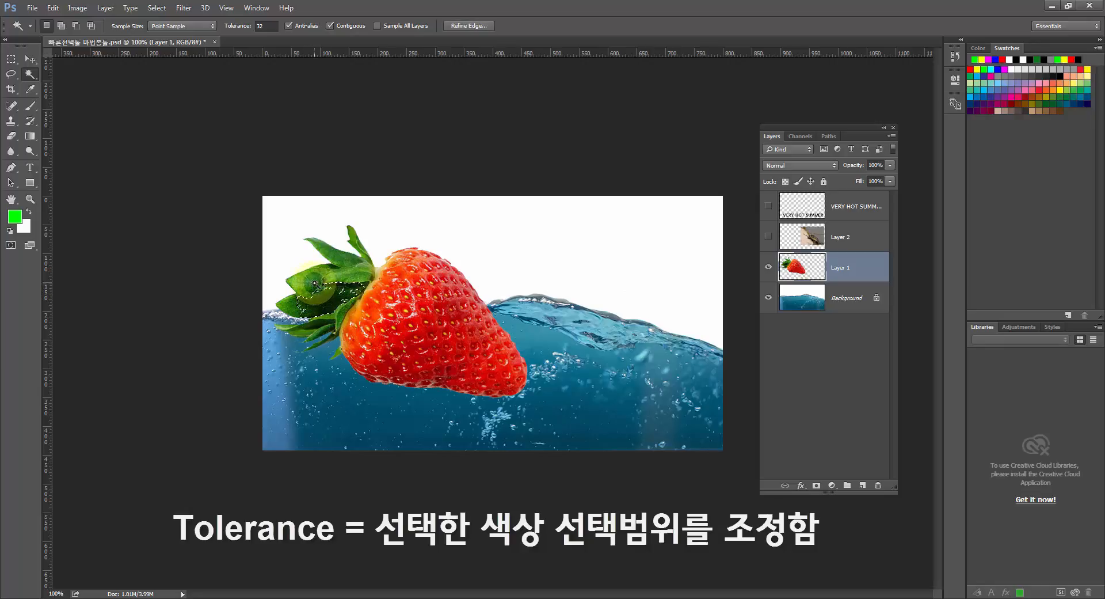
Hide the Background layer and magnify the strawberry to 200%.
left_click(768, 298)
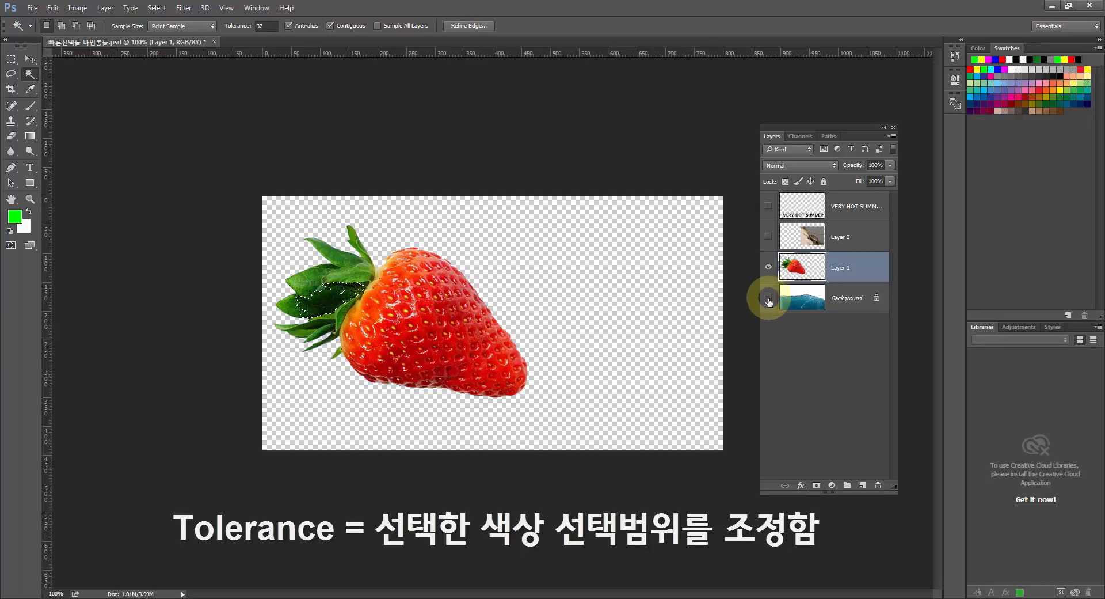
left_click(30, 198)
left_click_drag(311, 317, 328, 314)
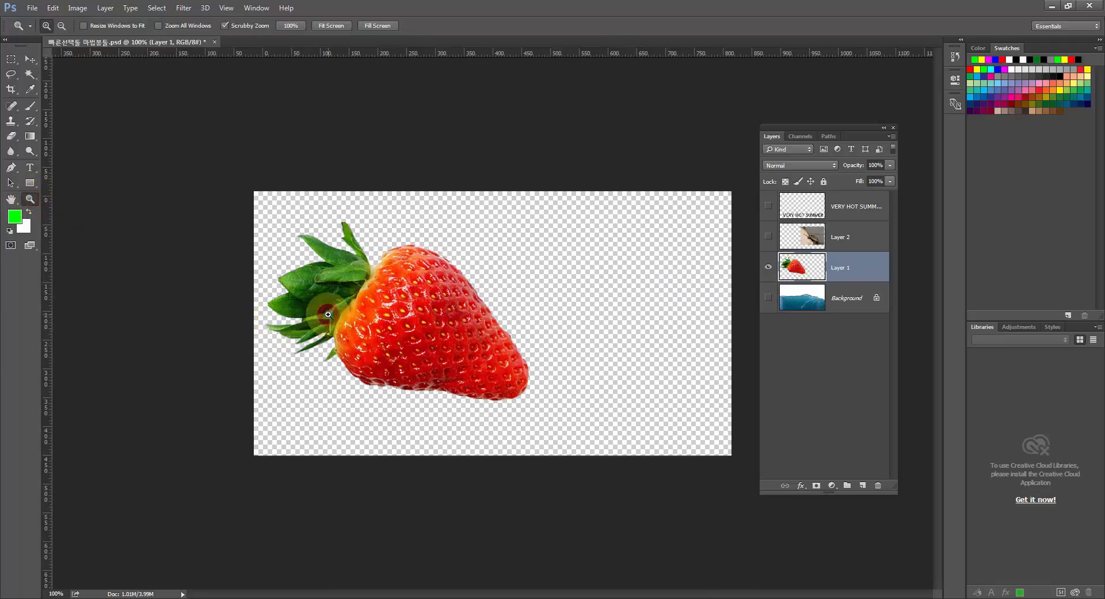
left_click(329, 315)
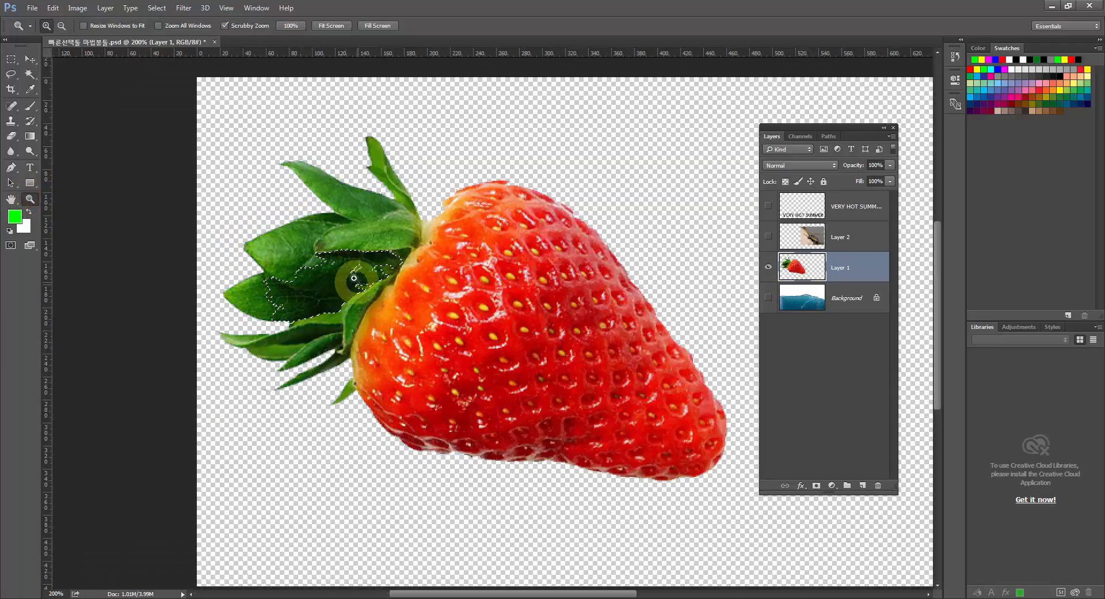
Sample several strawberry leaves with the Magic Wand at tolerance 32, ending with a selection on the dark middle leaf.
left_click(30, 73)
left_click(359, 236)
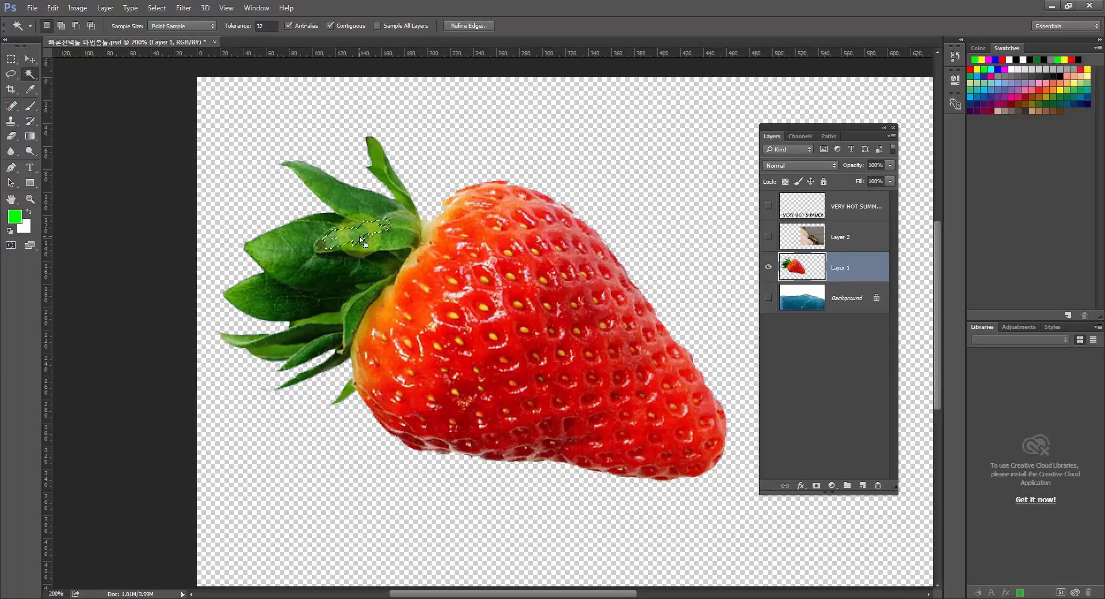
left_click(359, 237)
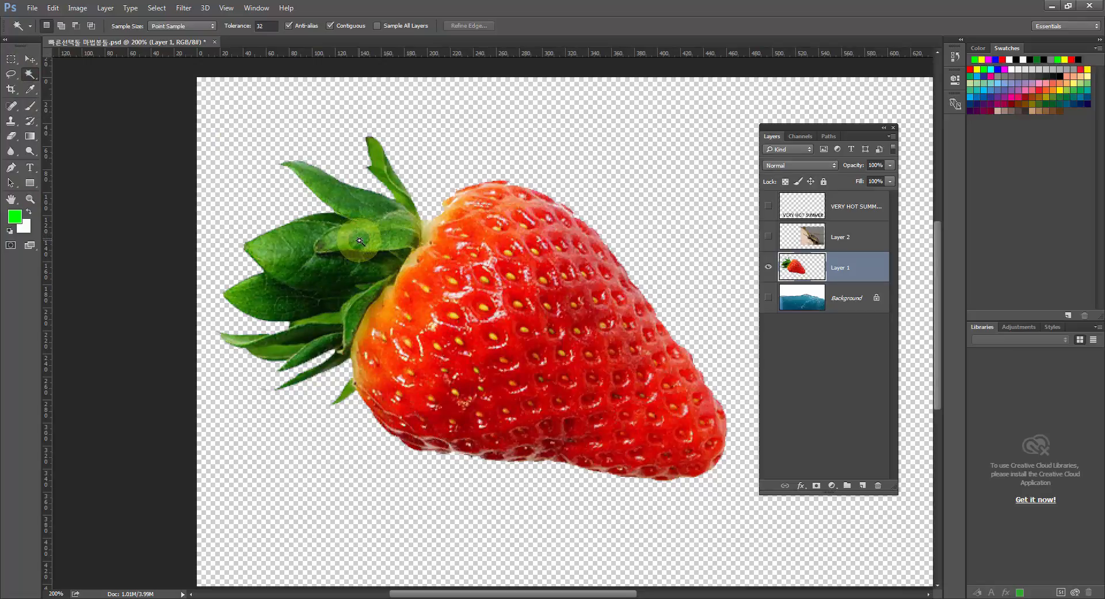
left_click(270, 247)
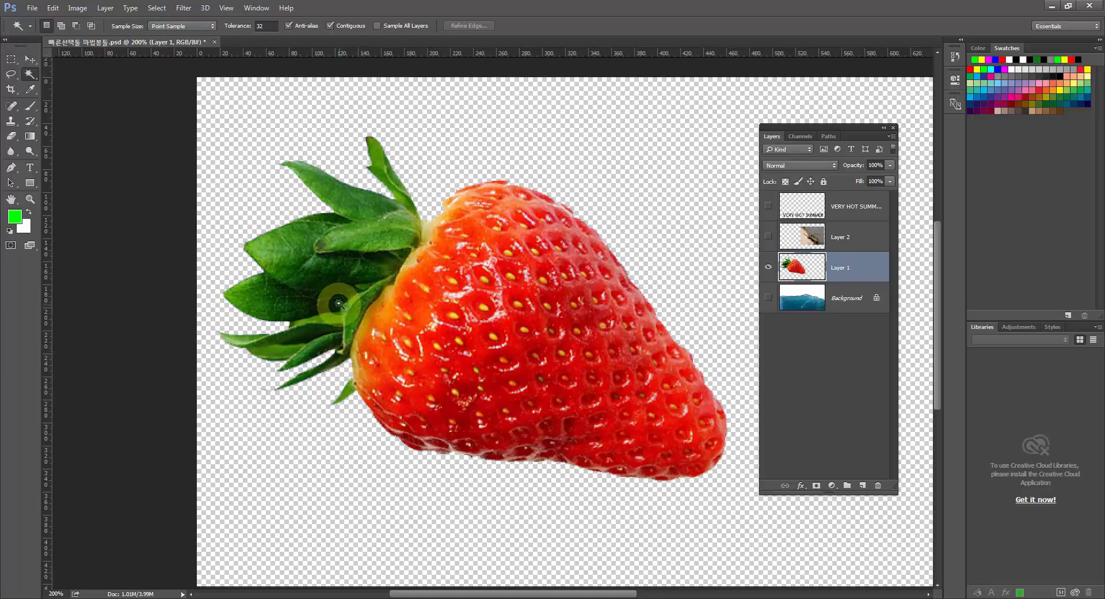
left_click(311, 273)
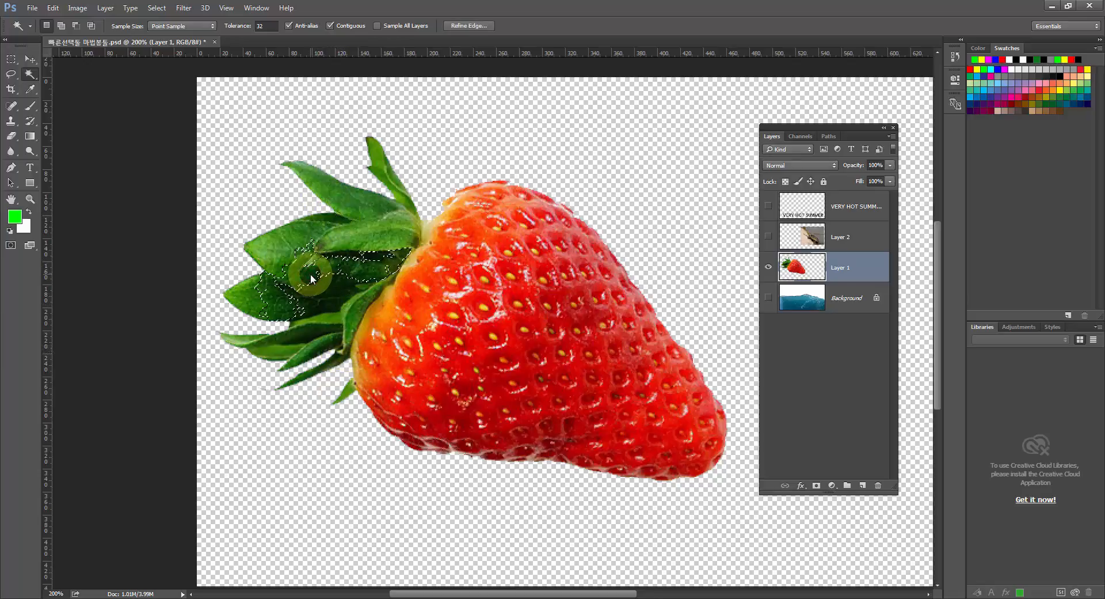
left_click(310, 275)
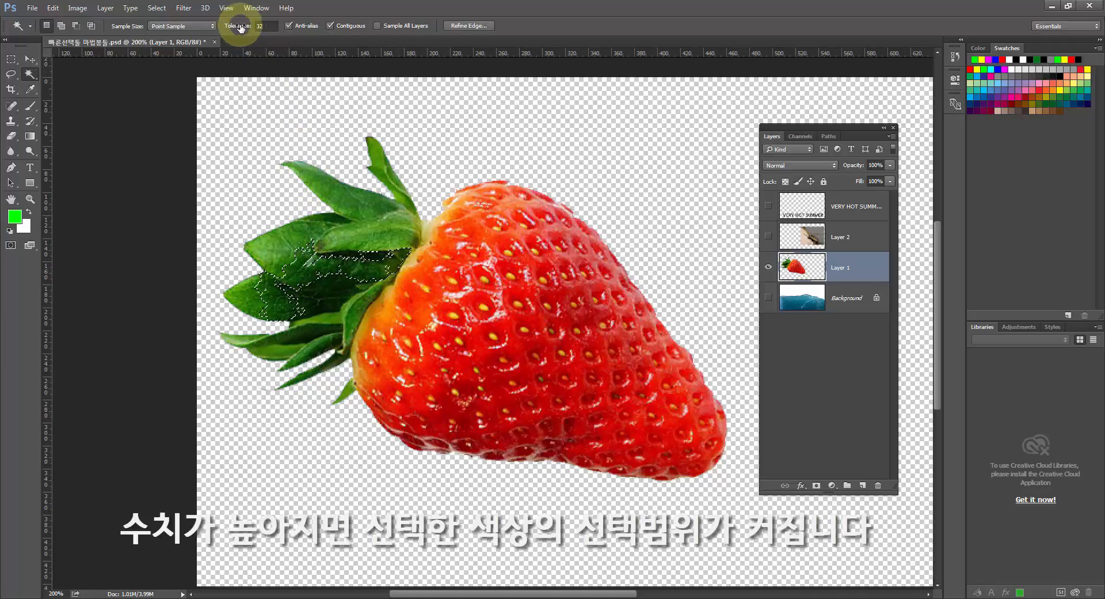
Set the Magic Wand tolerance to 100 and select the strawberry's green leaves from the dark middle leaf.
left_click_drag(238, 28, 256, 26)
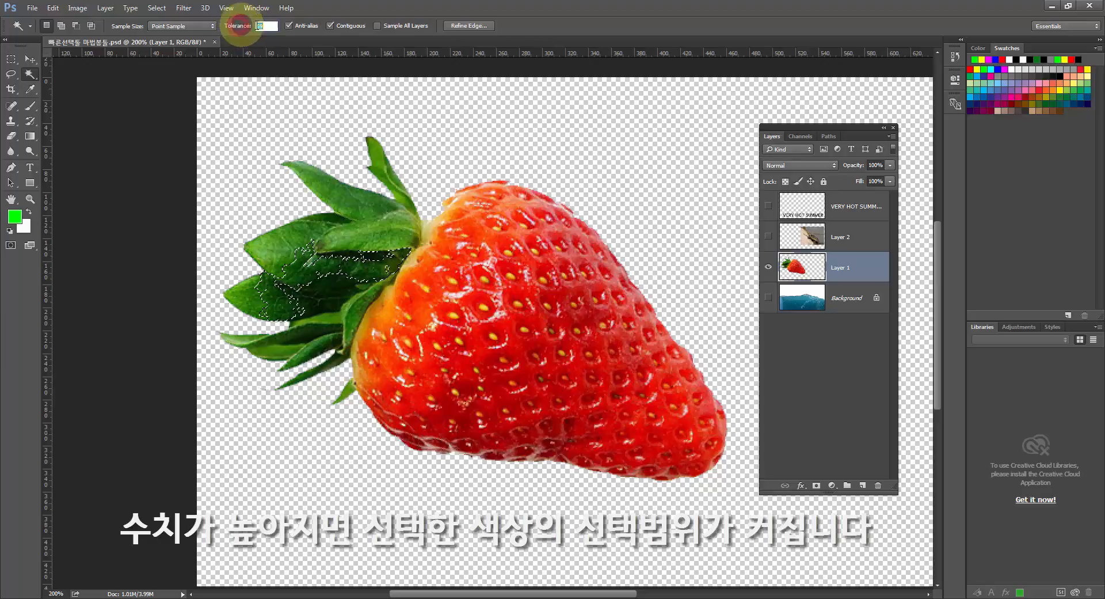
left_click(266, 26)
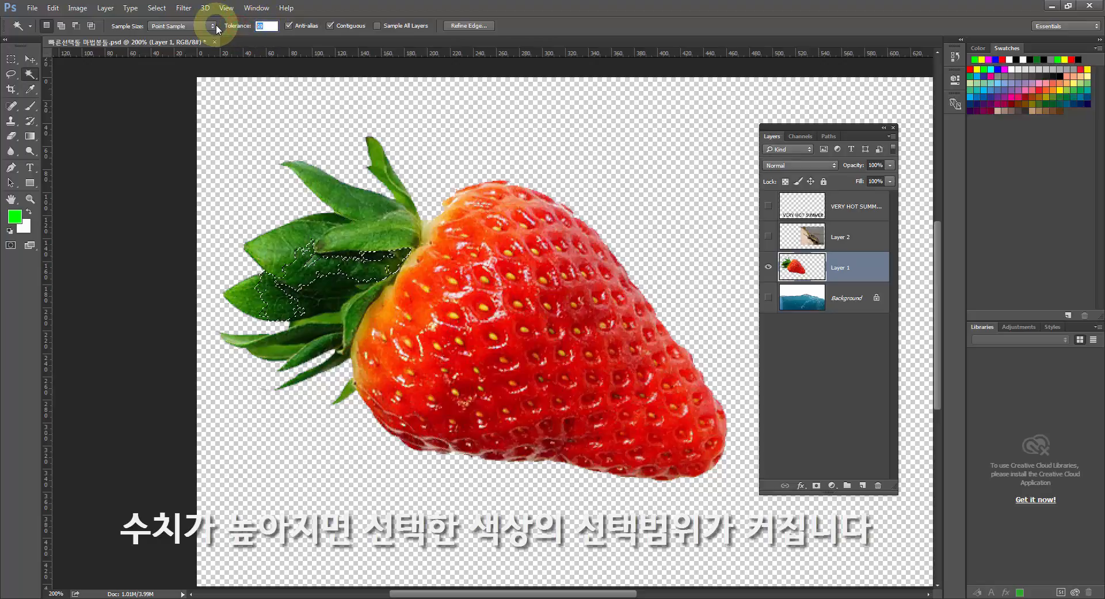
type("100")
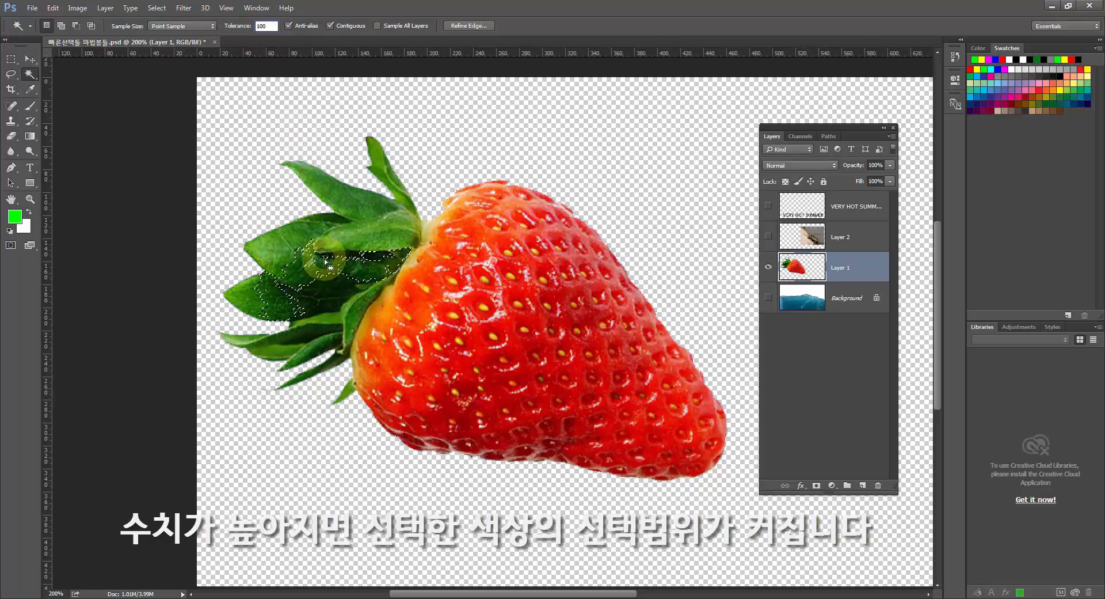
key("ctrl+d")
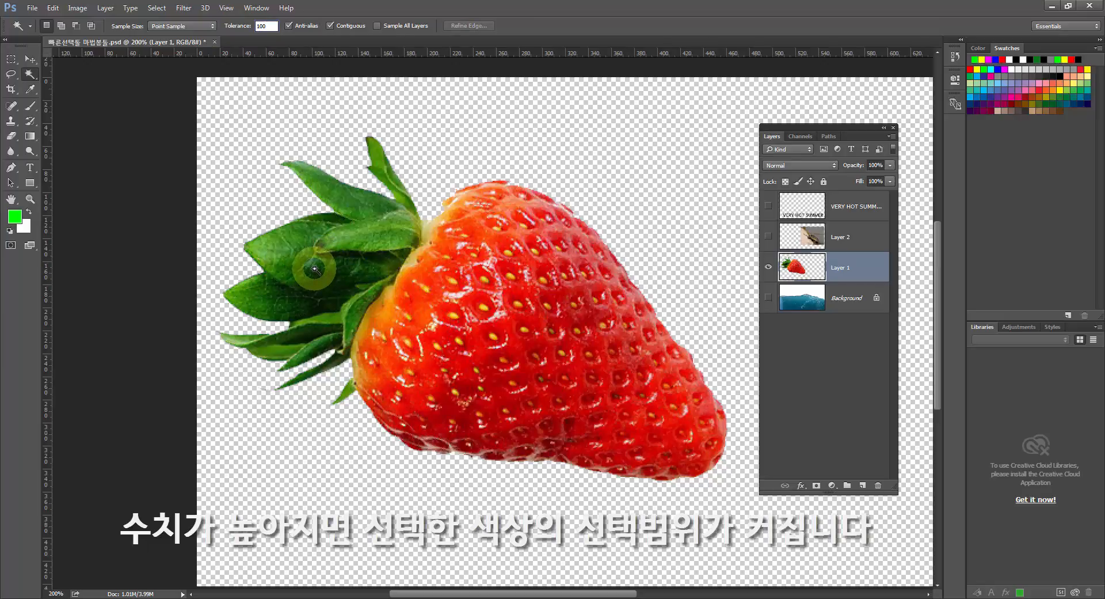
left_click(316, 269)
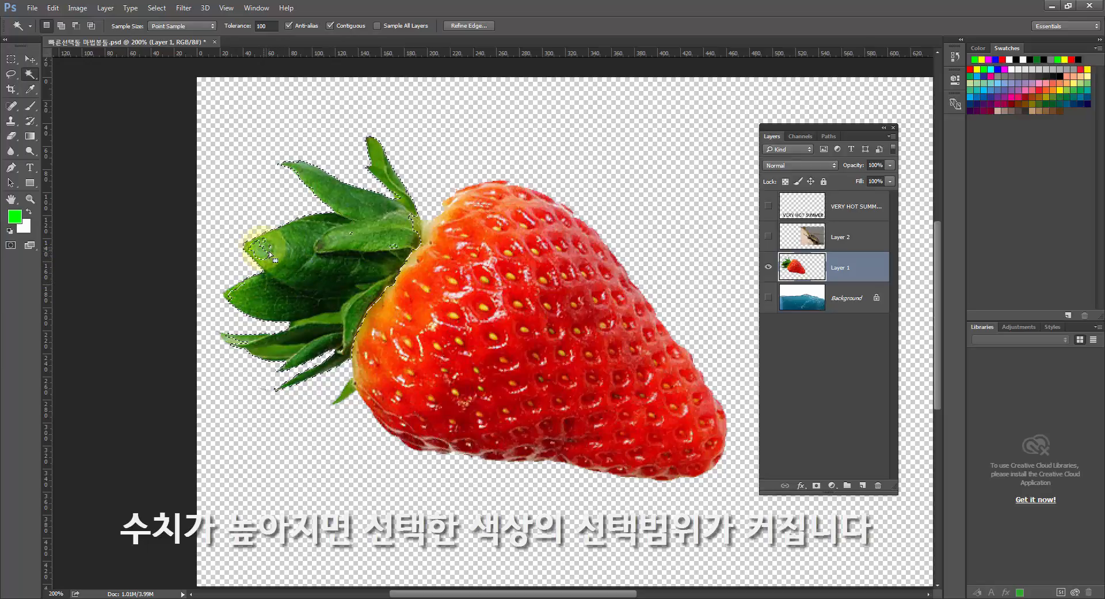
key("ctrl+d")
left_click(304, 251)
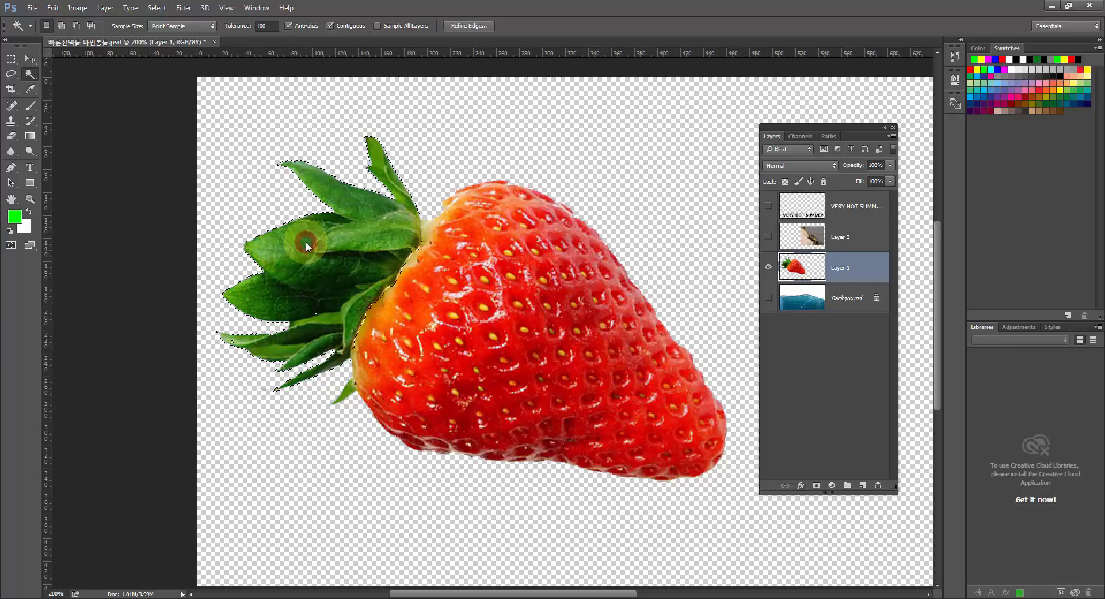
Sample different strawberry leaves with the Magic Wand at tolerance 100, ending with no selection.
left_click(338, 230)
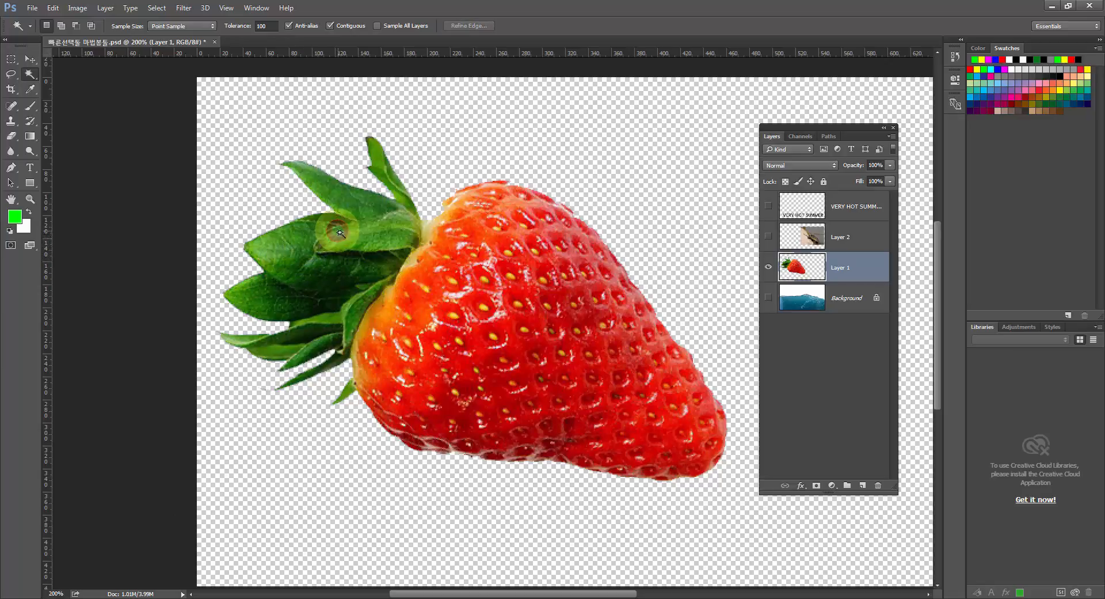
left_click(344, 234)
left_click(333, 261)
left_click(318, 262)
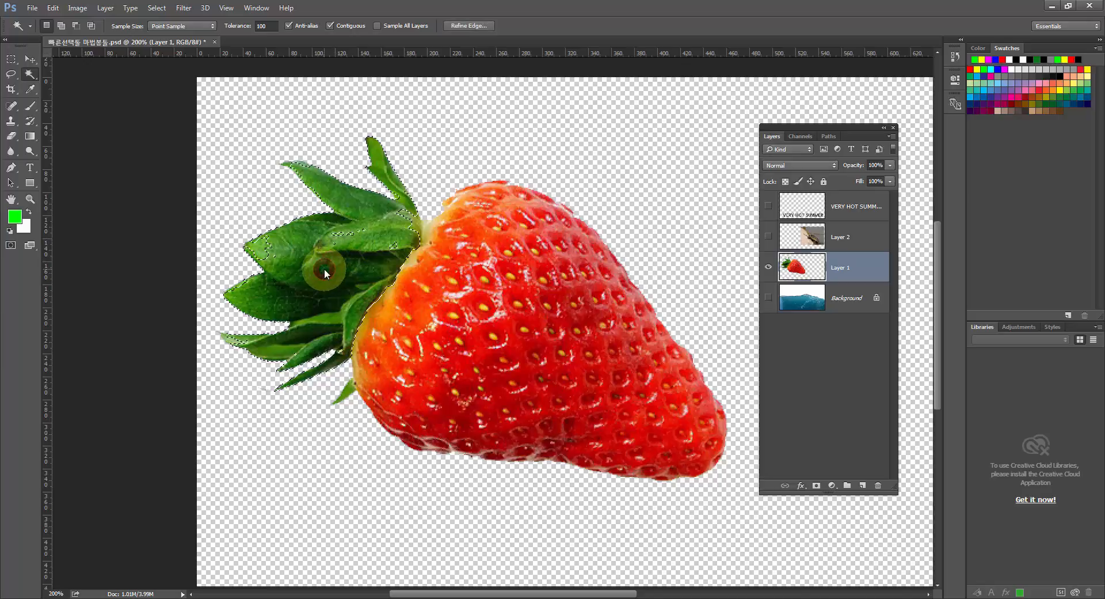
left_click(309, 234)
left_click(309, 233)
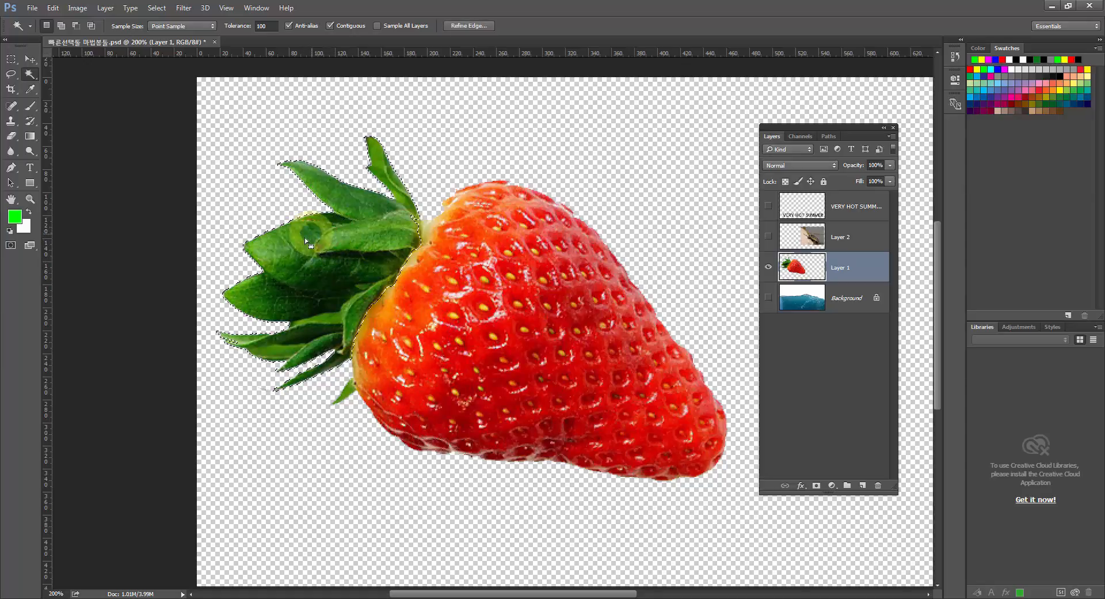
left_click(306, 237)
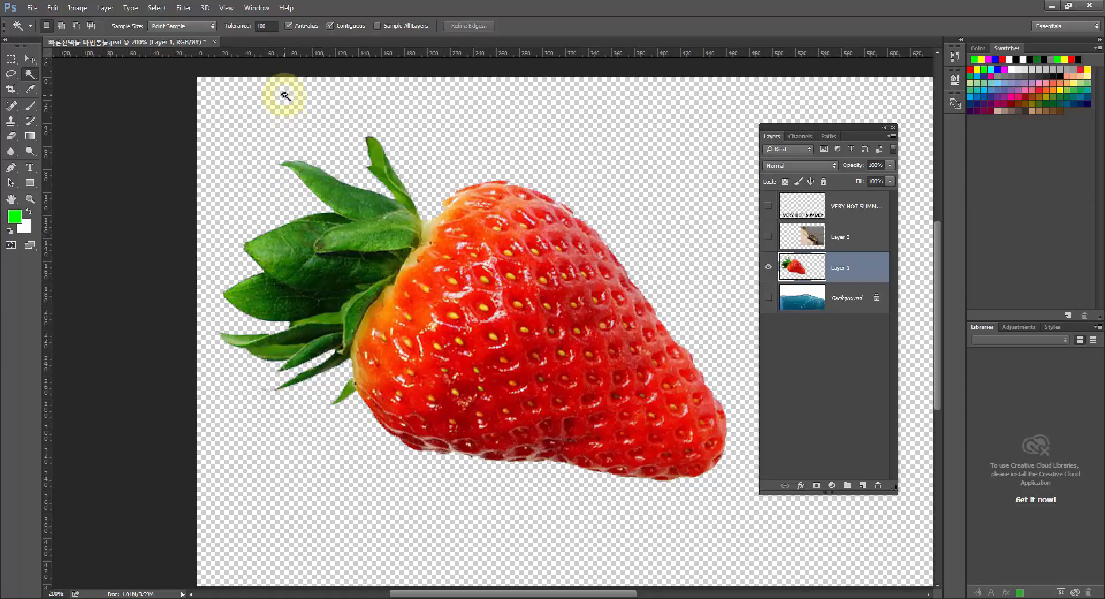
Select the leaves with the Magic Wand at tolerance 122, try adding the small lowest leaf, and undo that addition.
left_click_drag(236, 28, 242, 29)
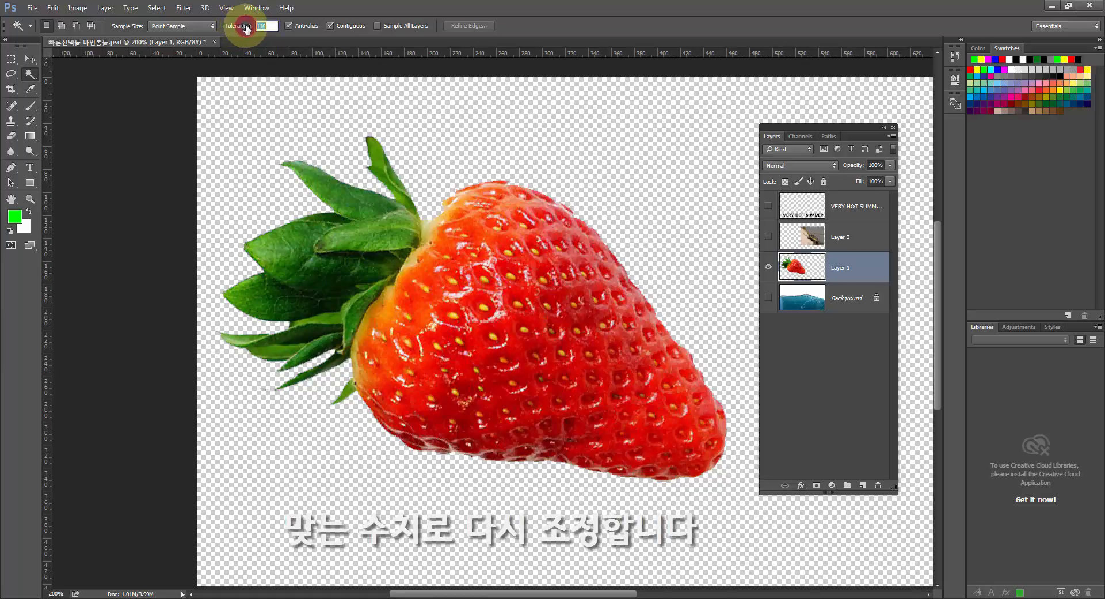
left_click(309, 242)
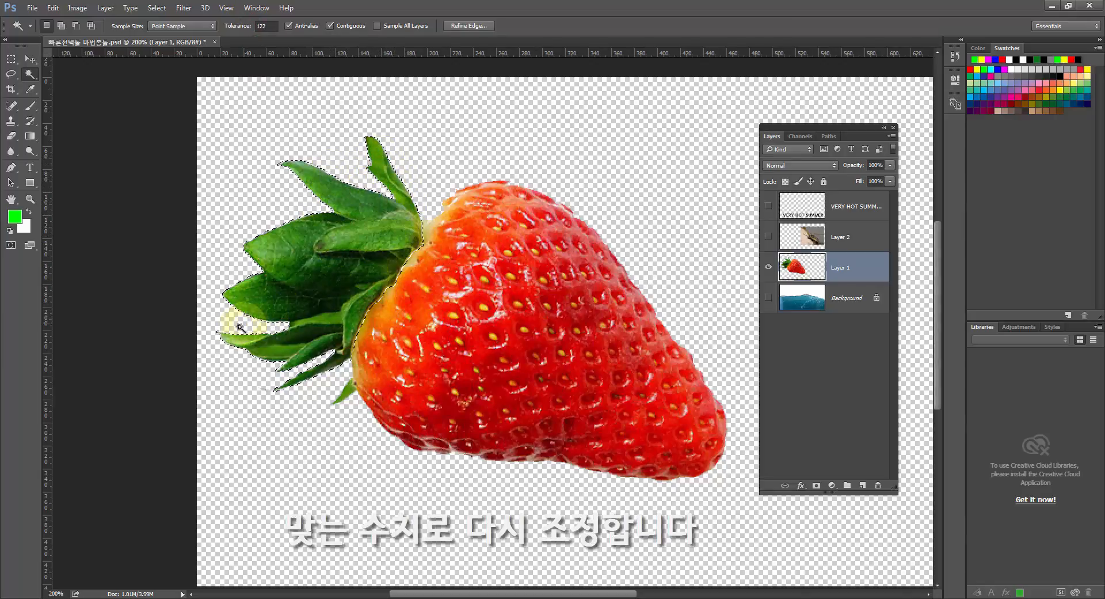
left_click(361, 327)
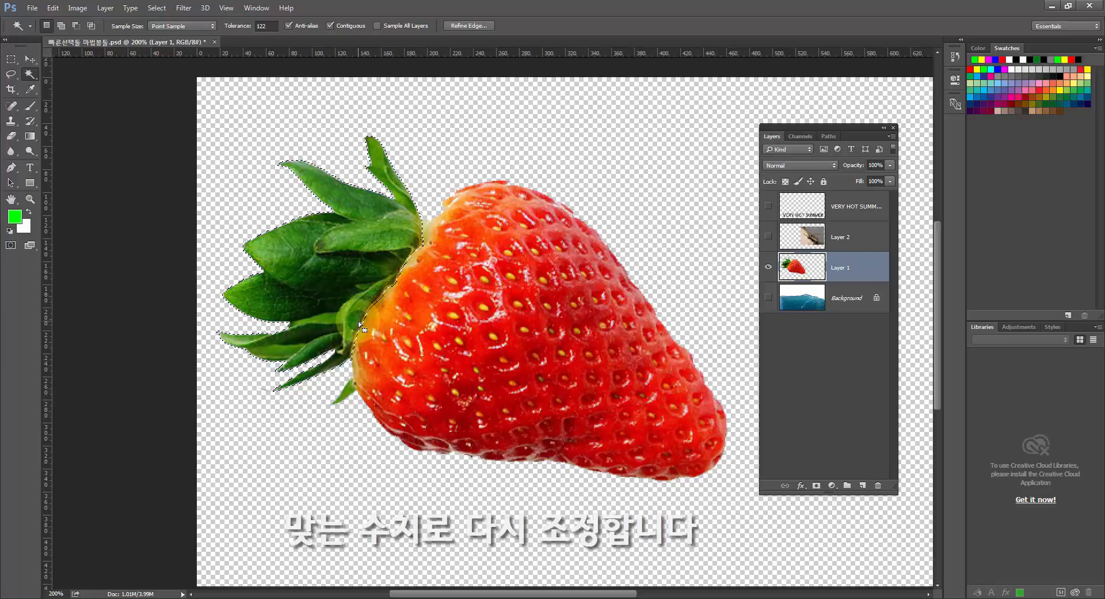
left_click(344, 394)
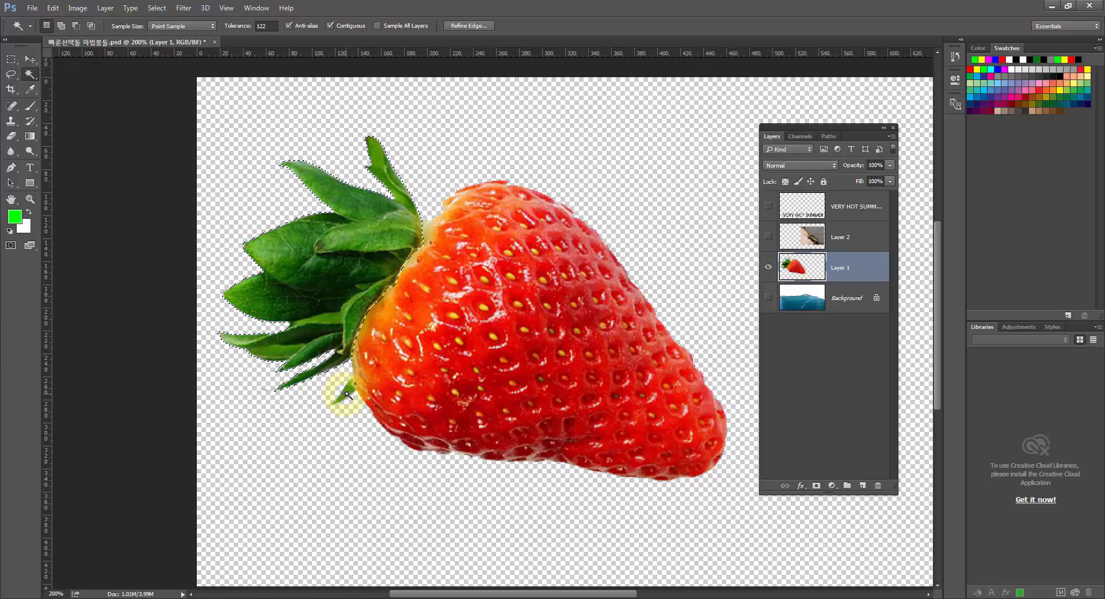
left_click(375, 332, "shift")
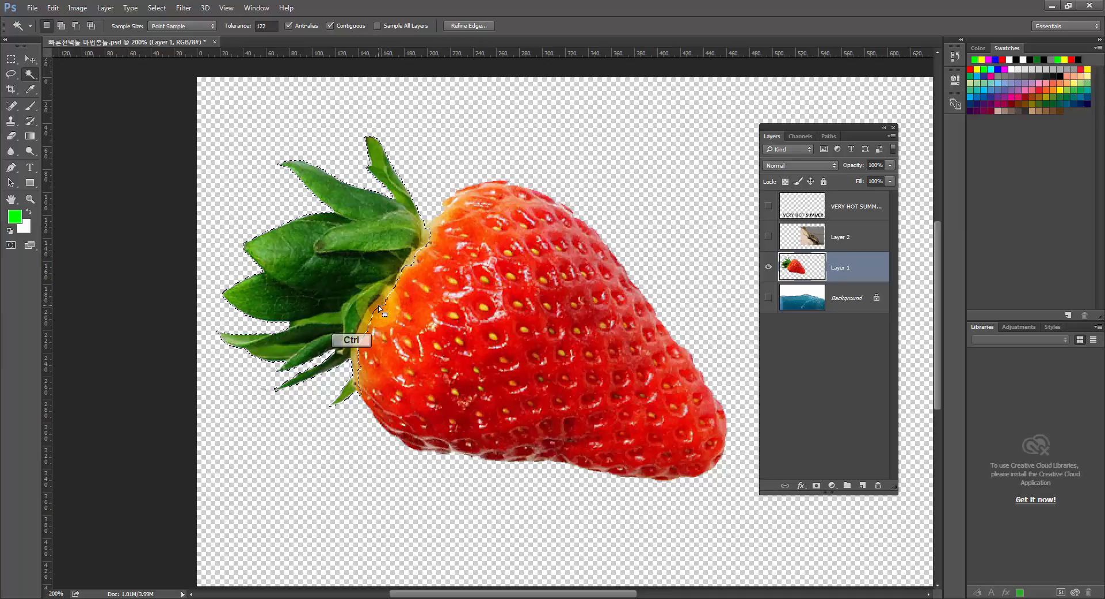
key("ctrl+z")
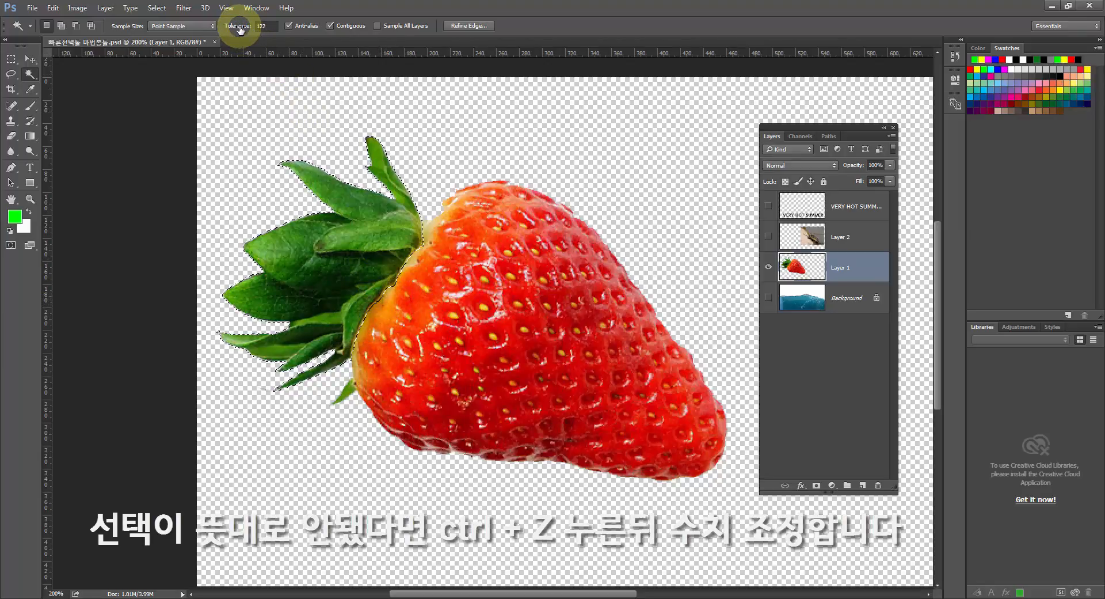
Try tolerance 32 on the small lowest leaf, add it to the leaf selection at tolerance 45, and deselect.
mouse_move(240, 29)
left_mouse_down()
mouse_move(204, 28)
mouse_move(234, 30)
left_mouse_up()
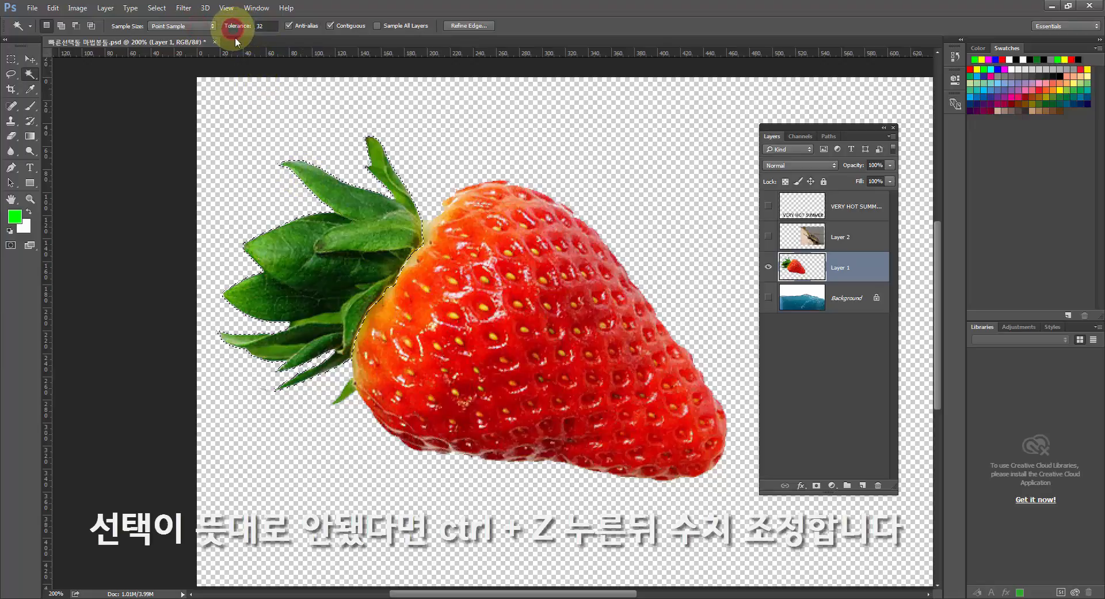
left_click(350, 385, "shift")
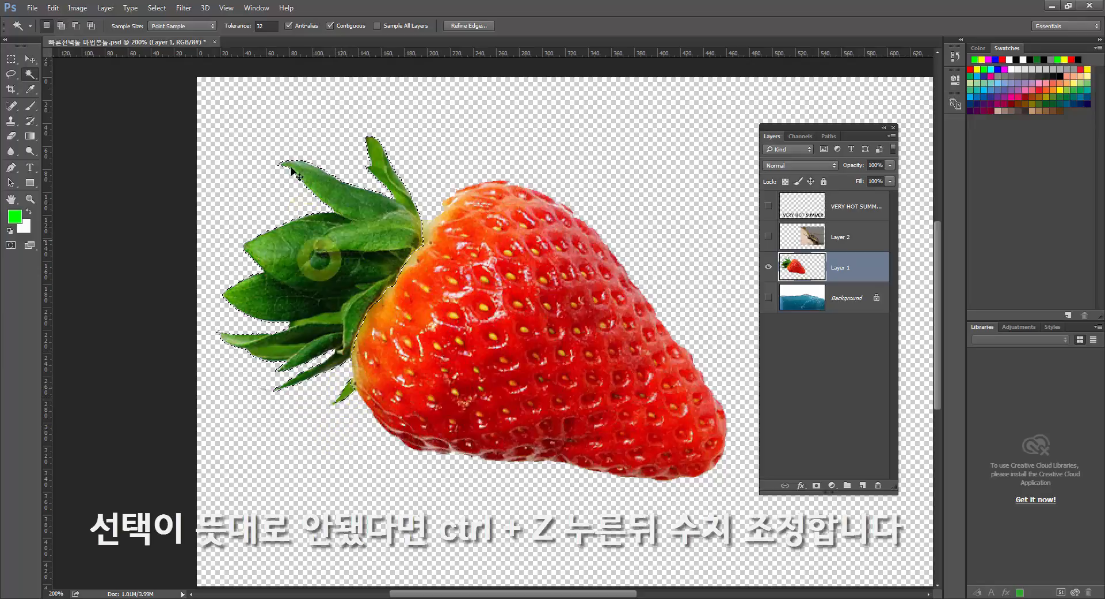
left_click_drag(232, 30, 235, 30)
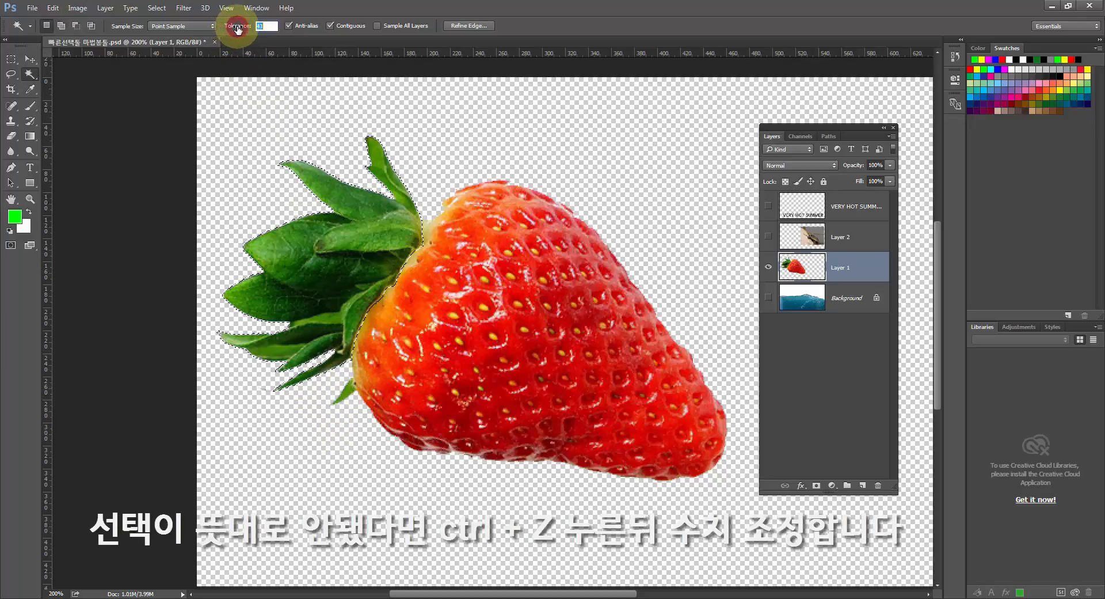
left_click(346, 376, "shift")
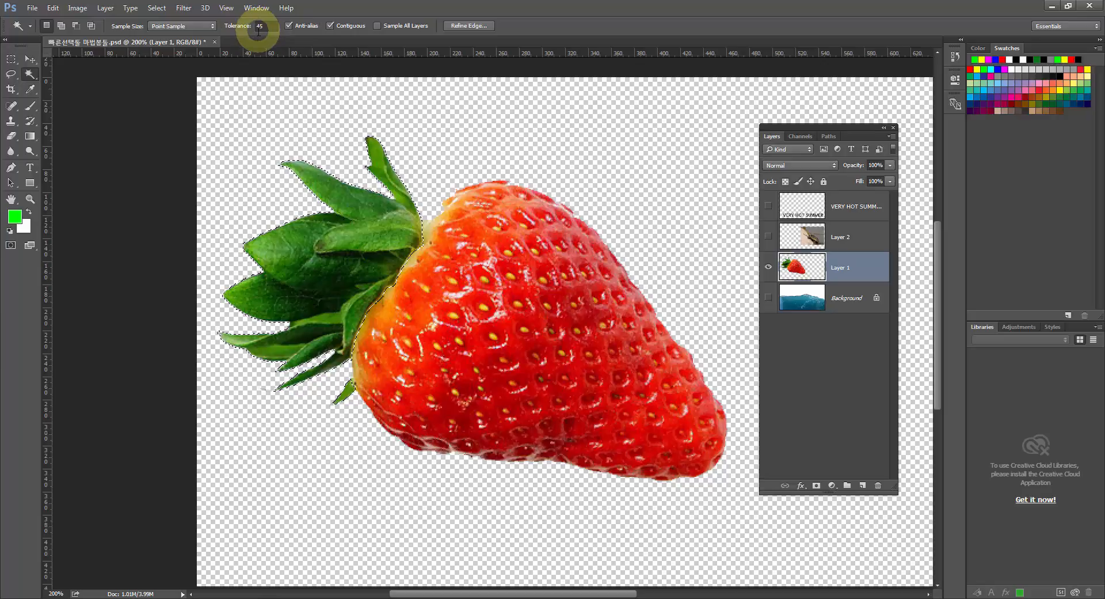
key("ctrl")
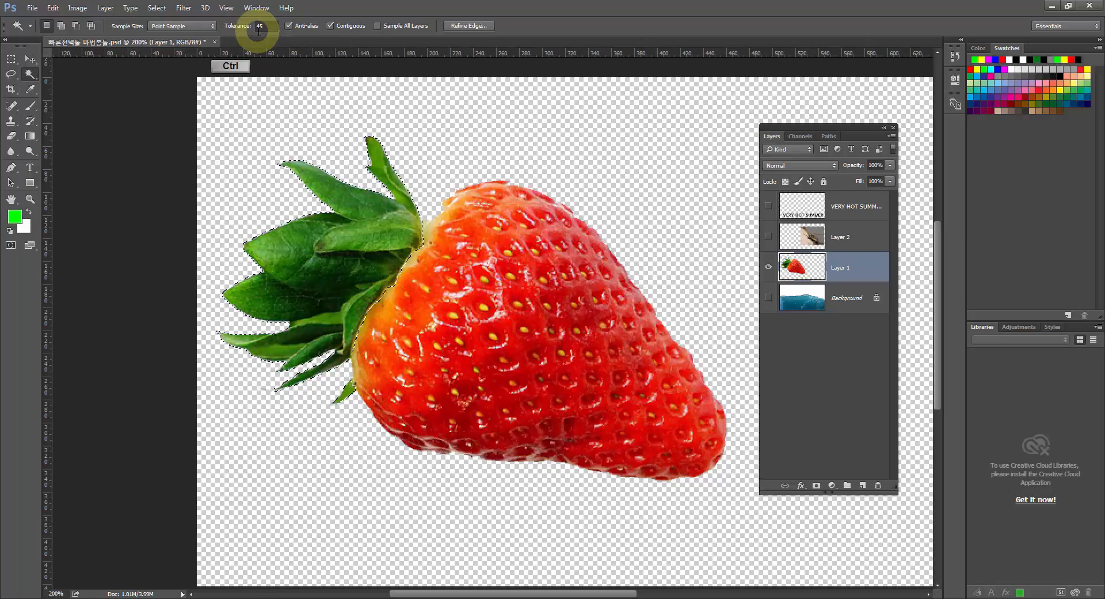
key("ctrl+d")
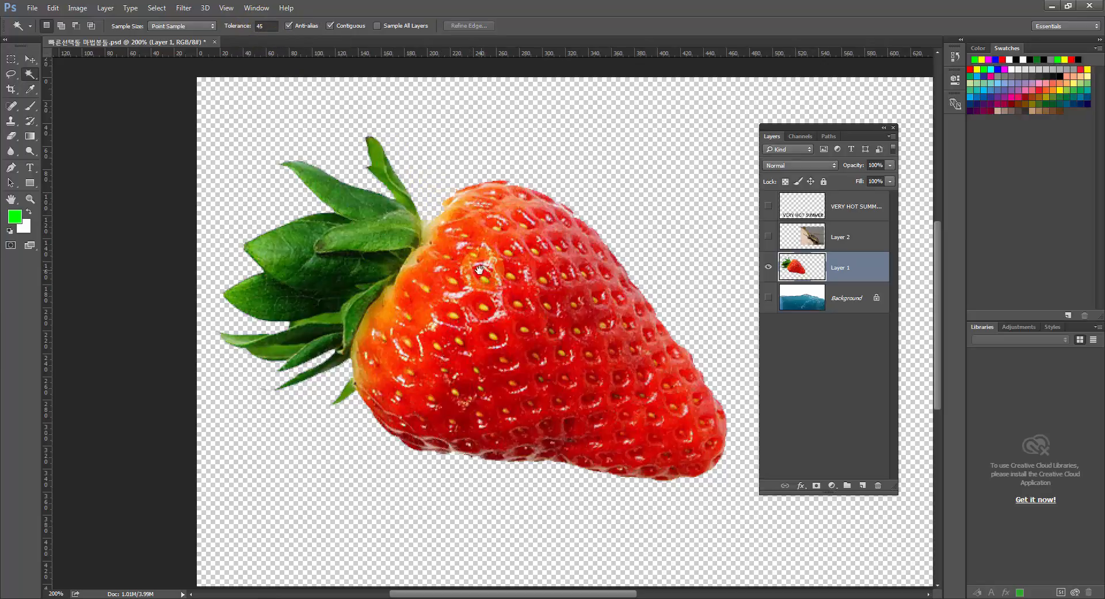
Try to select the strawberry's red flesh by adding several Magic Wand samples at tolerance 45, and deselect.
left_click_drag(468, 267, 424, 259)
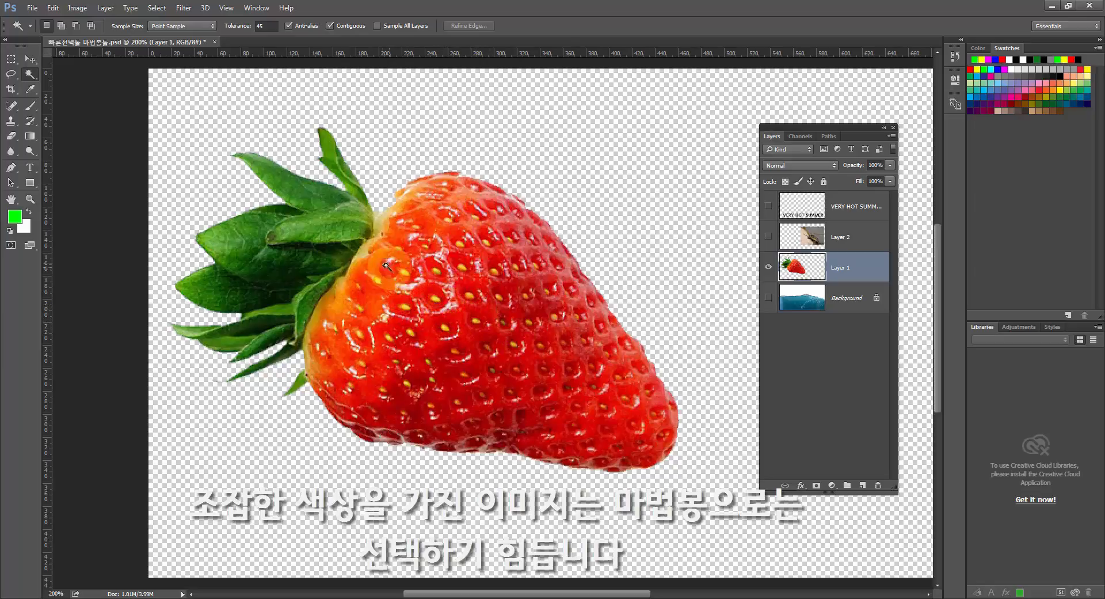
left_click(413, 304)
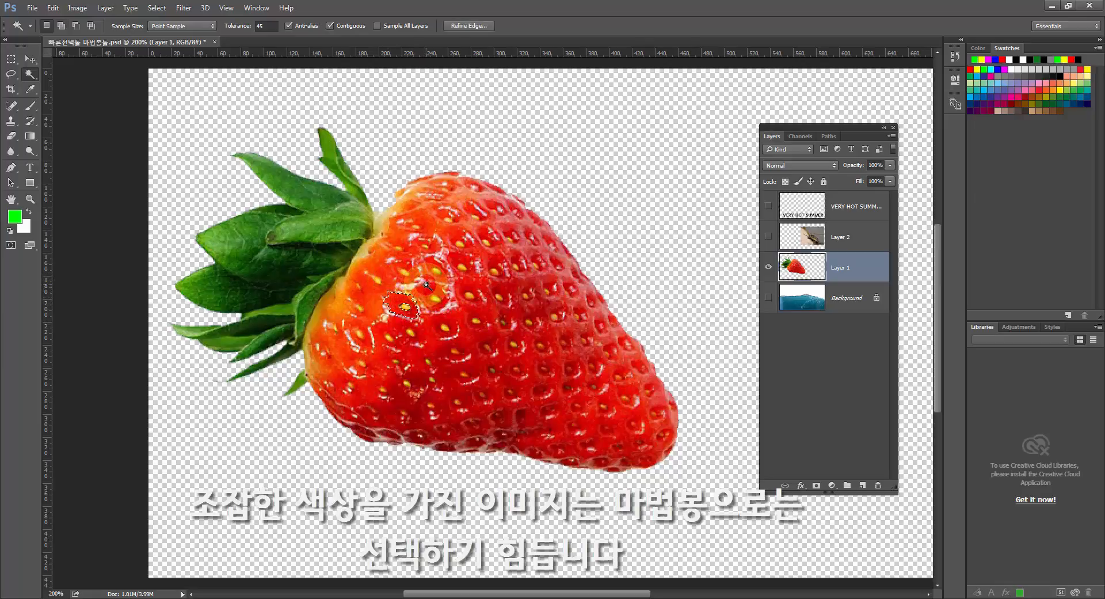
left_click(435, 286, "shift")
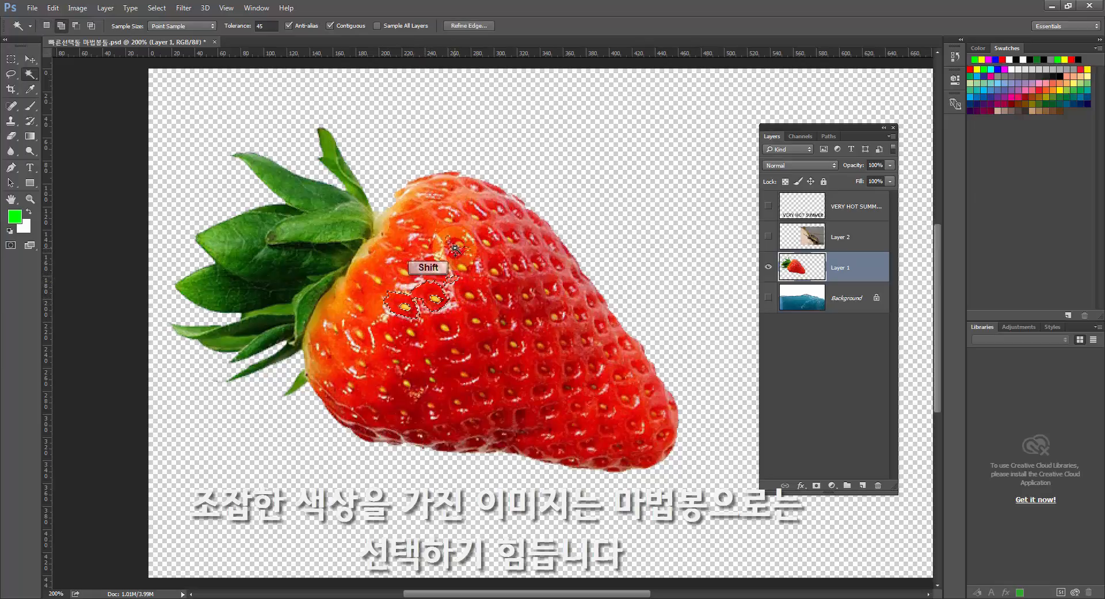
left_click(472, 279, "shift")
left_click(503, 318, "shift")
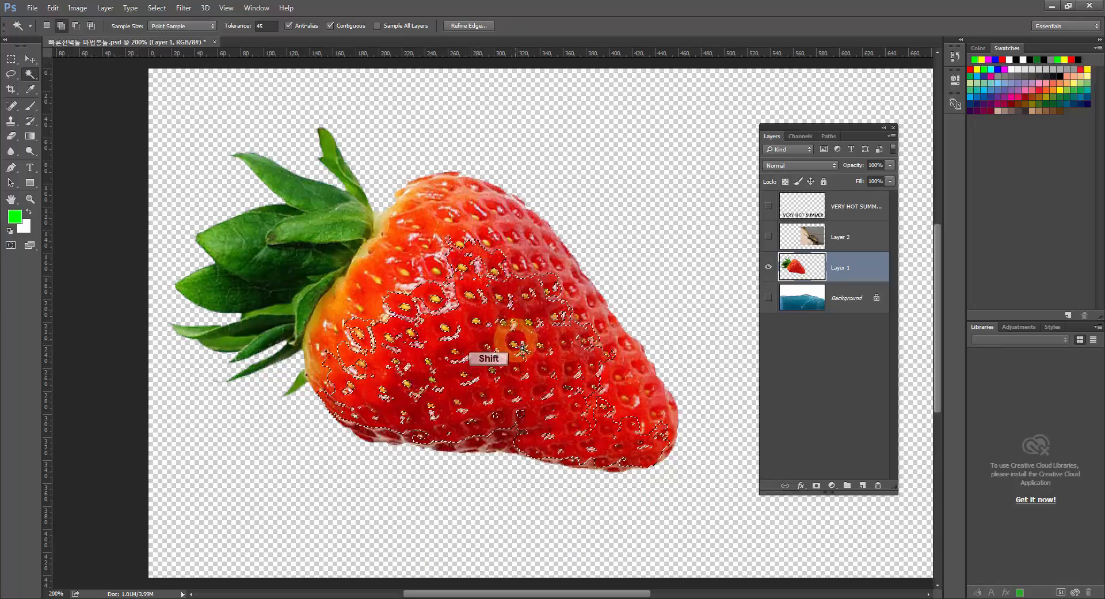
left_click(533, 367, "shift")
left_click(524, 298, "shift")
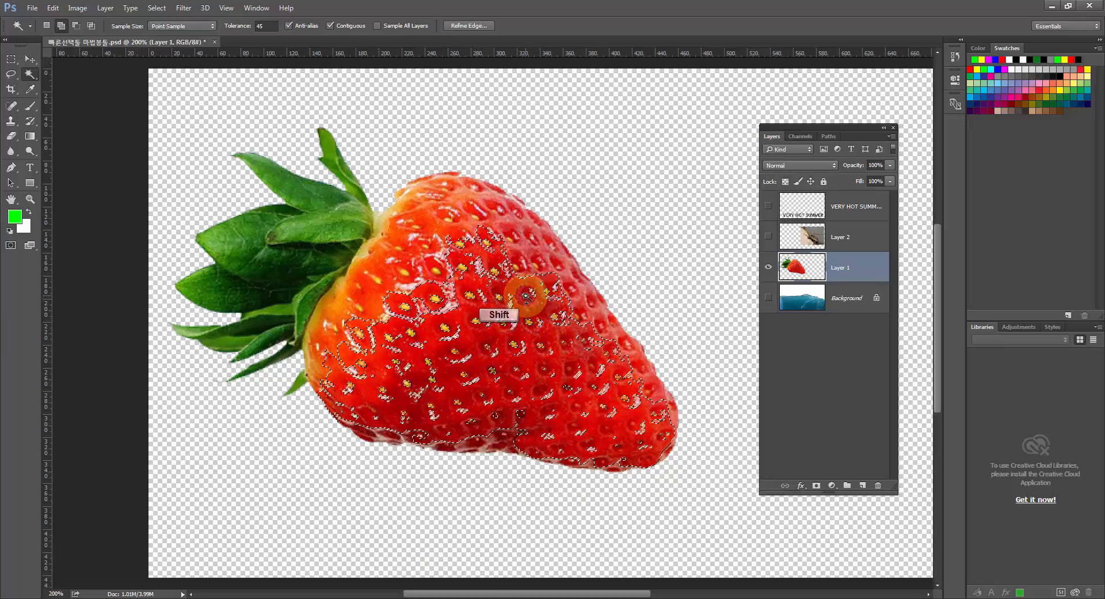
left_click(430, 248, "shift")
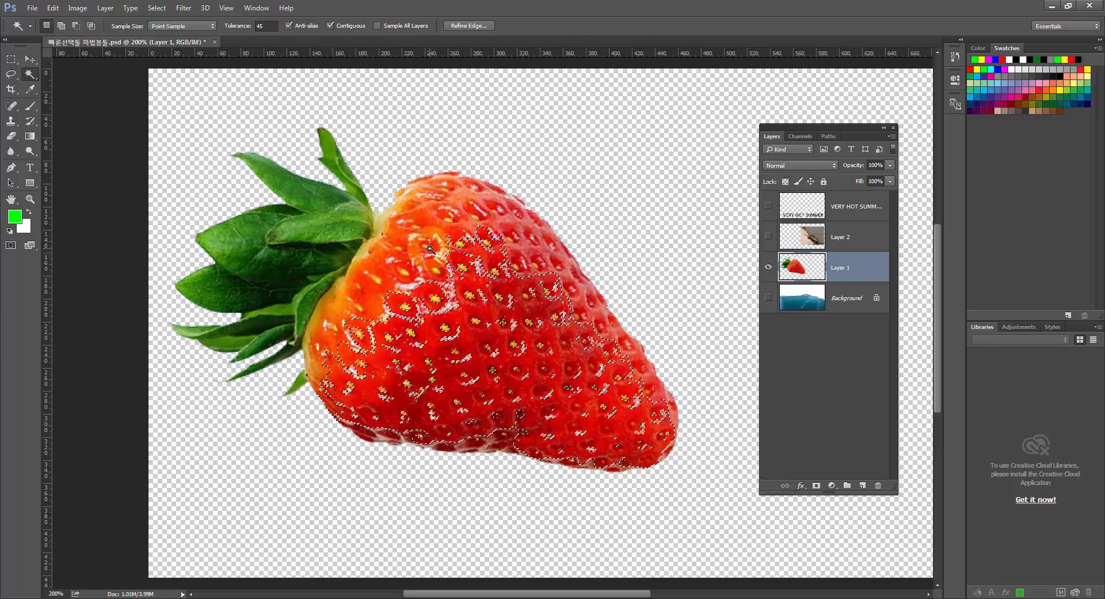
key("ctrl+d")
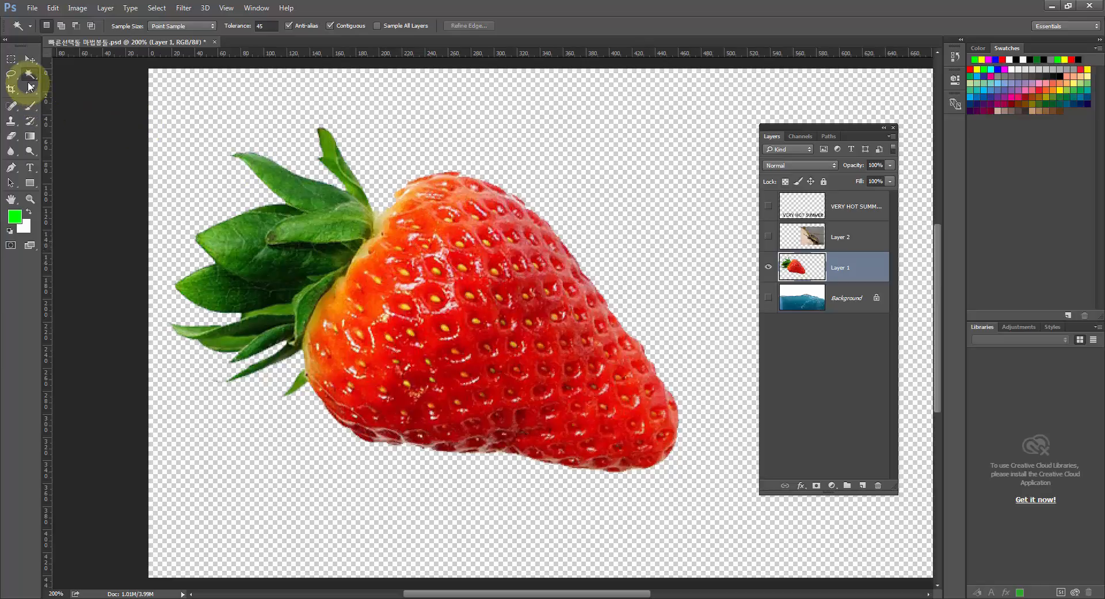
Select the strawberry's entire red flesh using the Quick Selection tool with a 40-pixel brush, and deselect.
left_click_drag(30, 74, 57, 79)
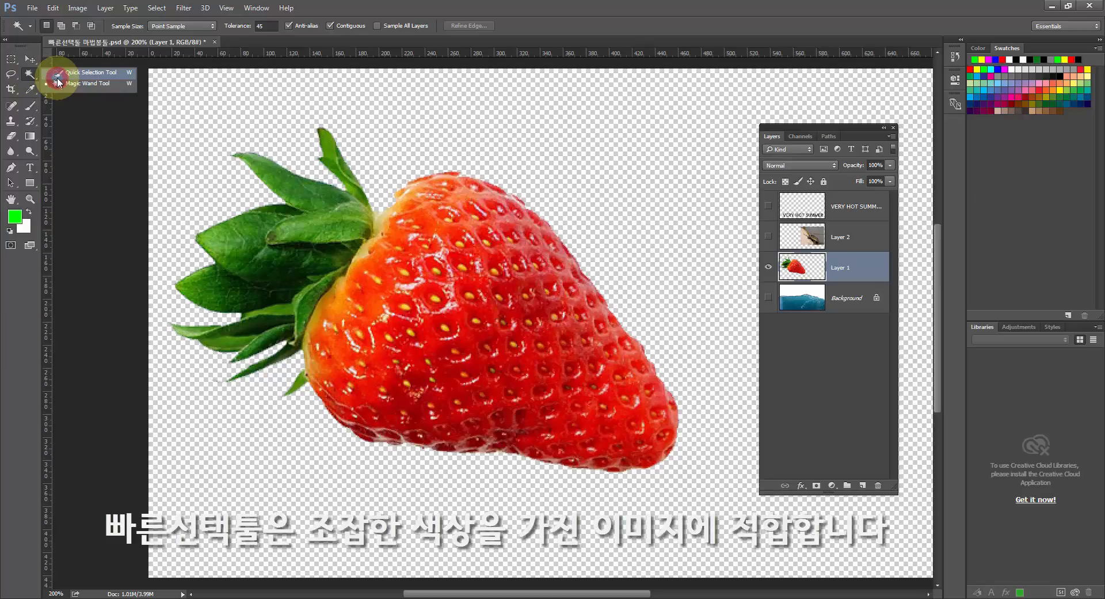
left_click_drag(57, 78, 57, 78)
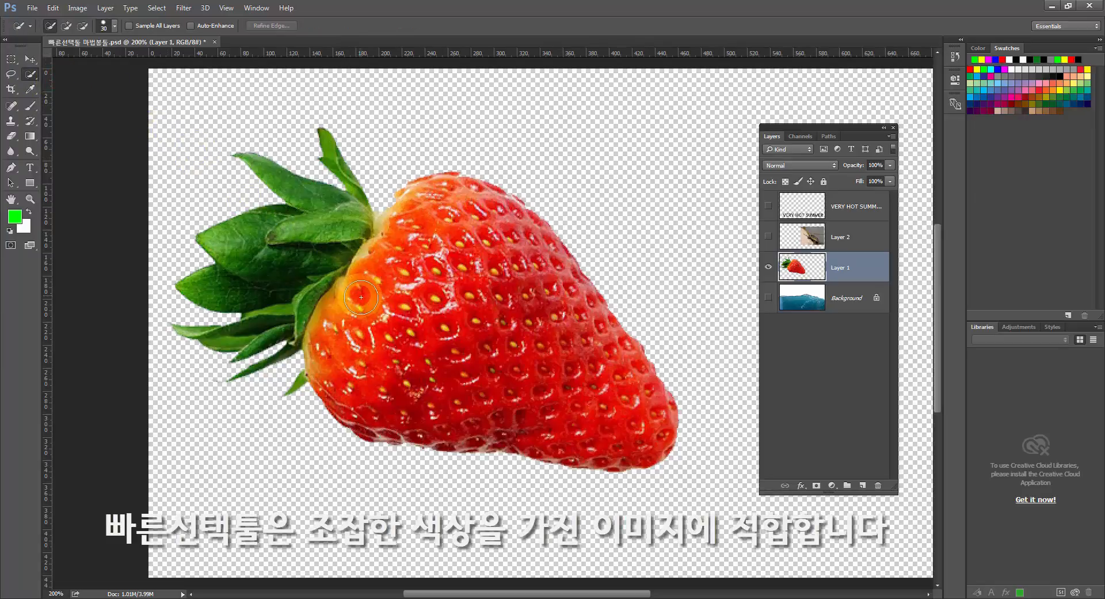
key("bracketright")
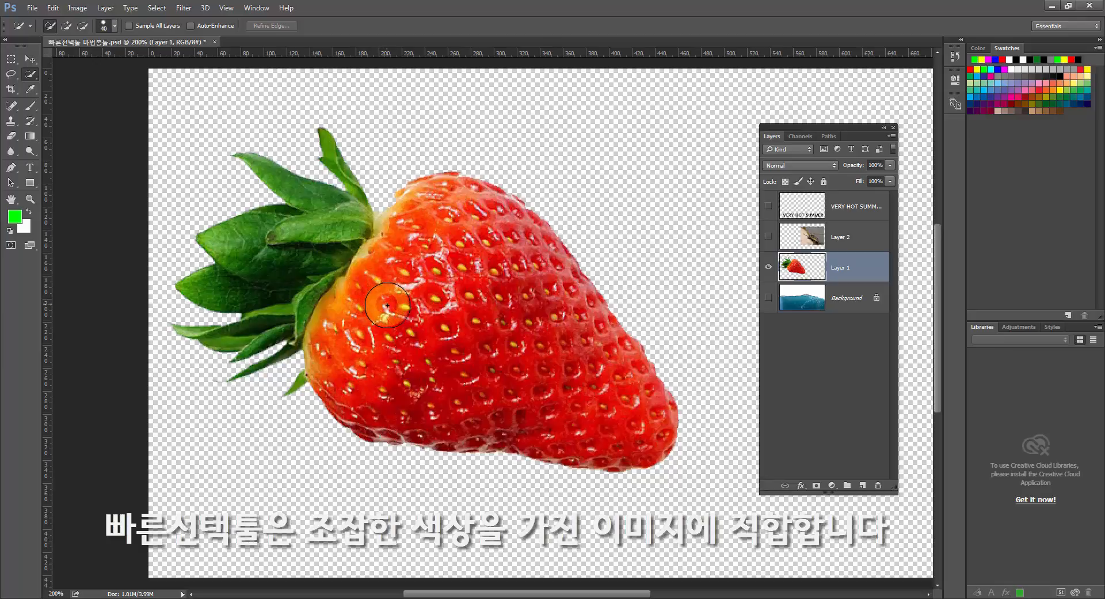
mouse_move(373, 305)
left_mouse_down()
mouse_move(411, 341)
mouse_move(510, 361)
mouse_move(536, 377)
mouse_move(615, 309)
left_mouse_up()
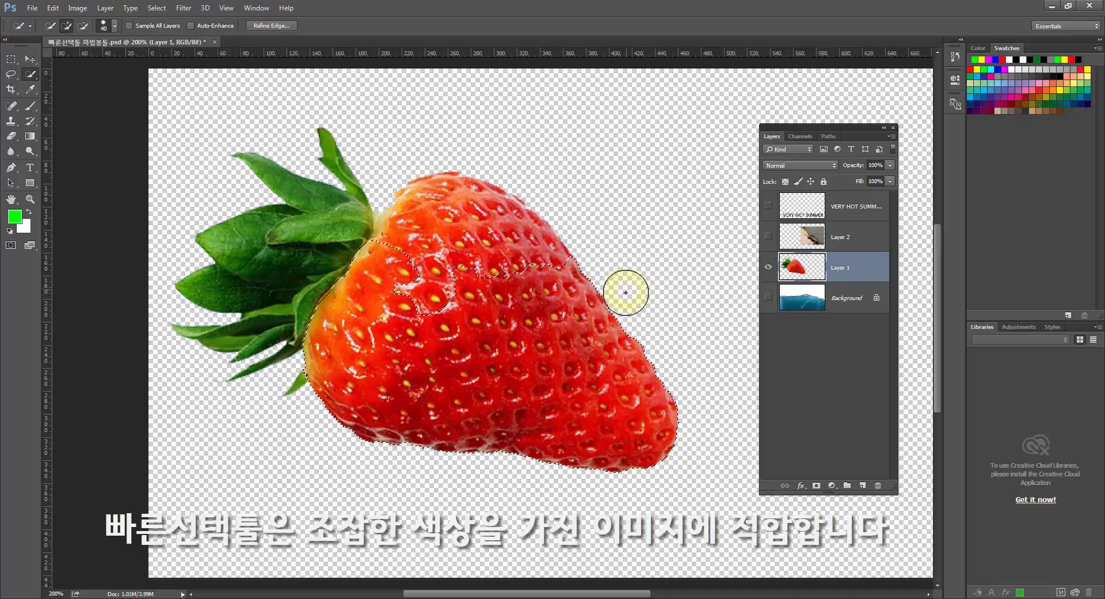
mouse_move(553, 291)
left_mouse_down()
mouse_move(508, 252)
mouse_move(481, 287)
mouse_move(422, 277)
left_mouse_up()
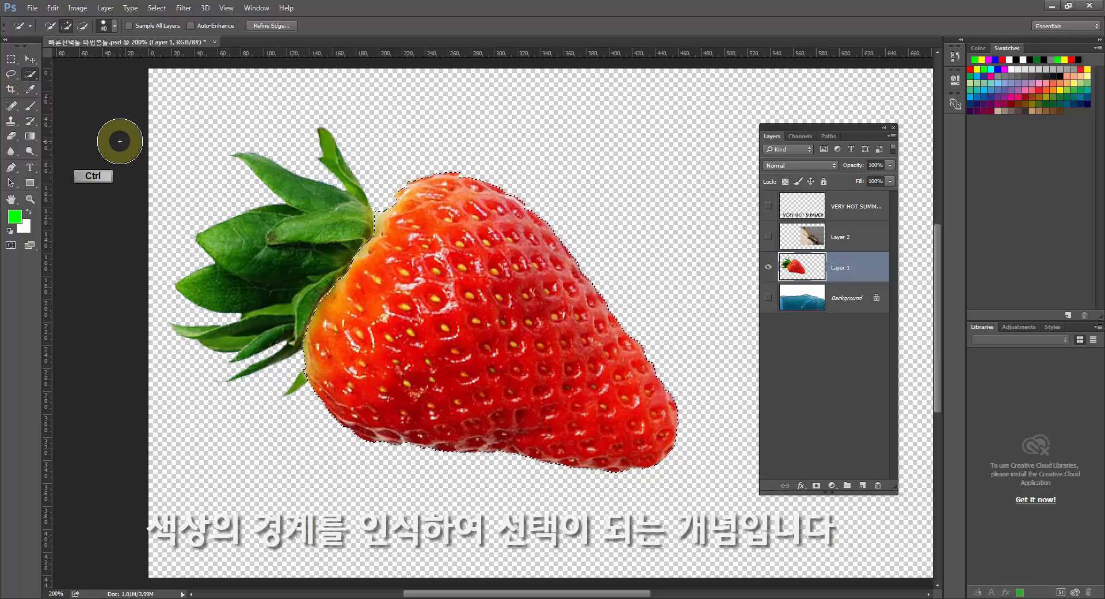
key("ctrl+d")
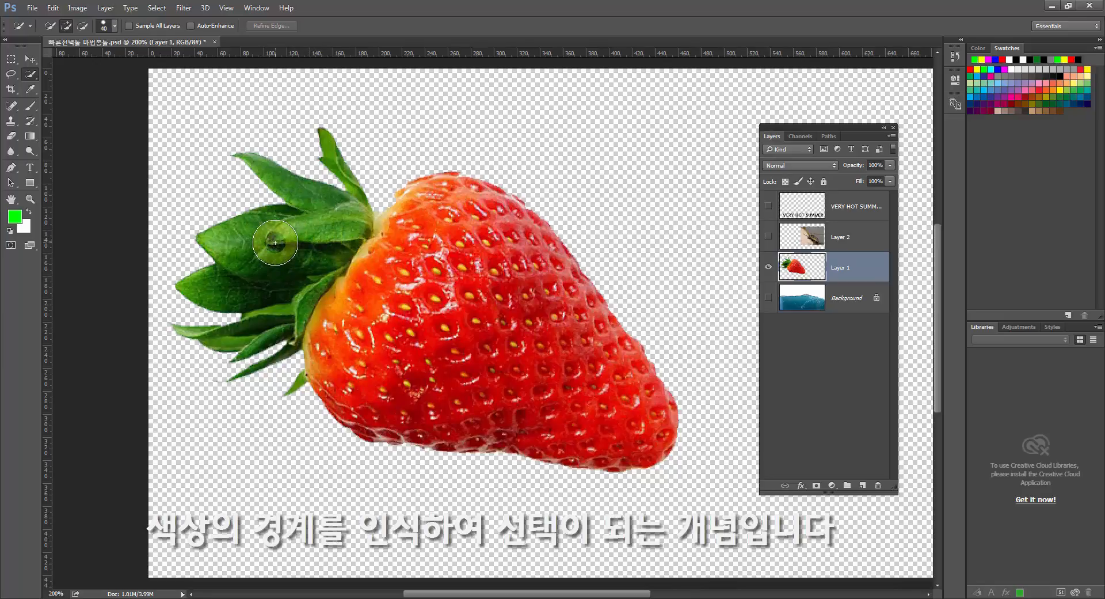
Select all the strawberry's leaves with the Quick Selection tool, using a 5-pixel brush for the small lowest leaf, and deselect.
mouse_move(265, 243)
left_mouse_down()
mouse_move(286, 247)
mouse_move(282, 304)
left_mouse_up()
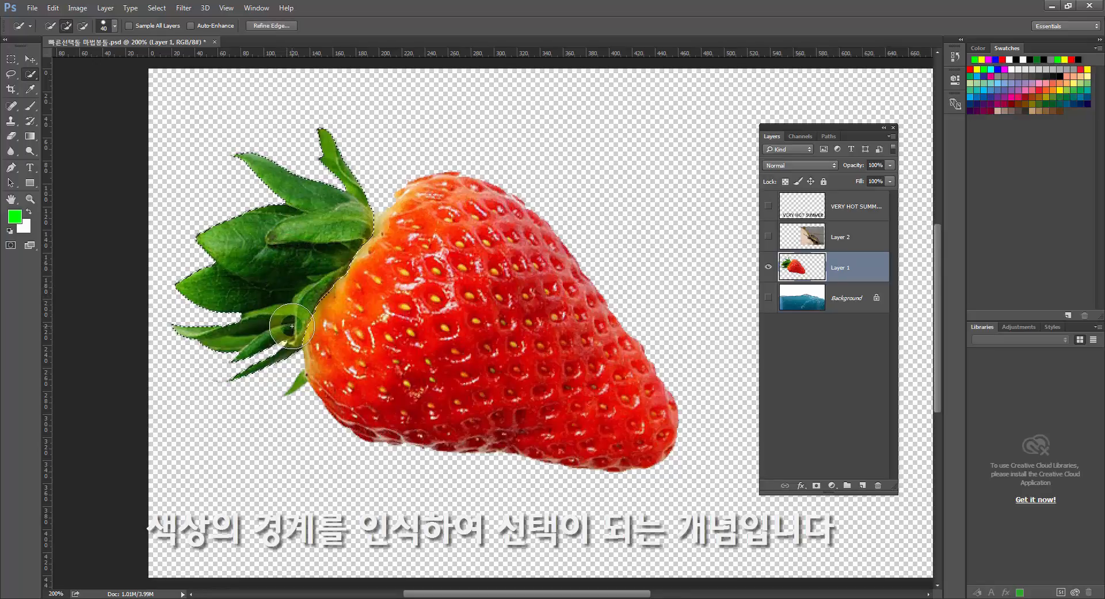
key("bracketleft")
key("bracketleft")
key("bracketleft")
key("bracketleft")
key("bracketleft")
key("bracketleft")
key("bracketleft")
key("bracketleft")
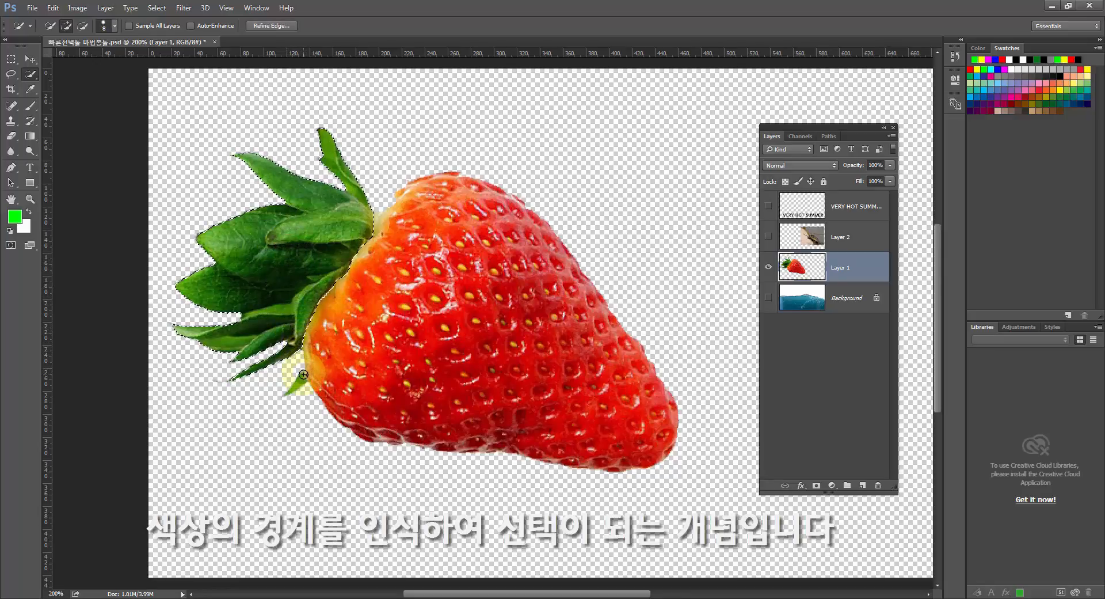
left_click_drag(301, 379, 296, 384)
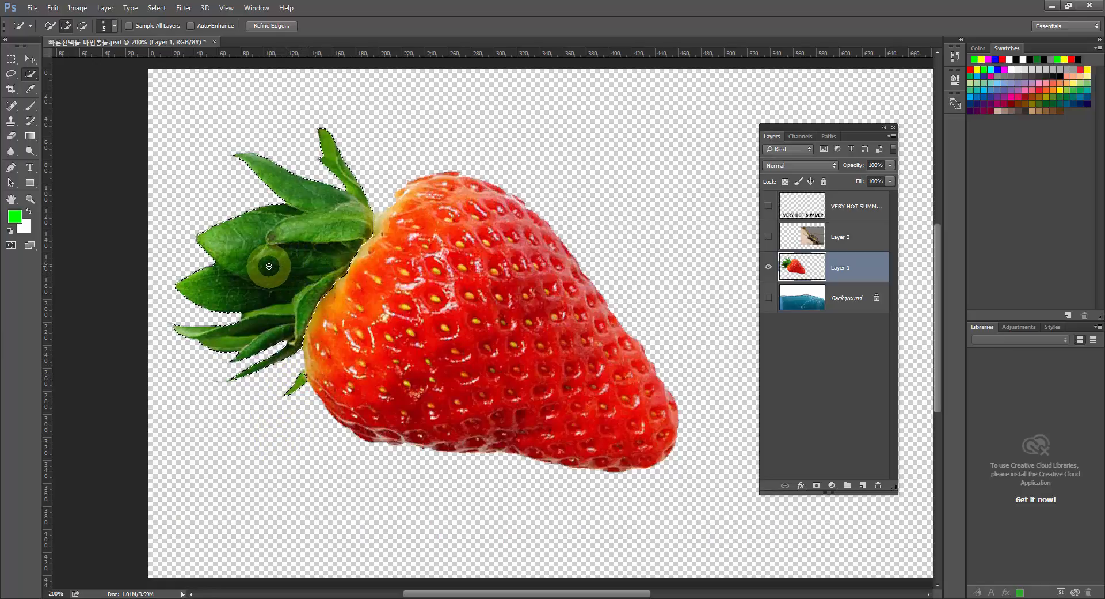
left_click(232, 326)
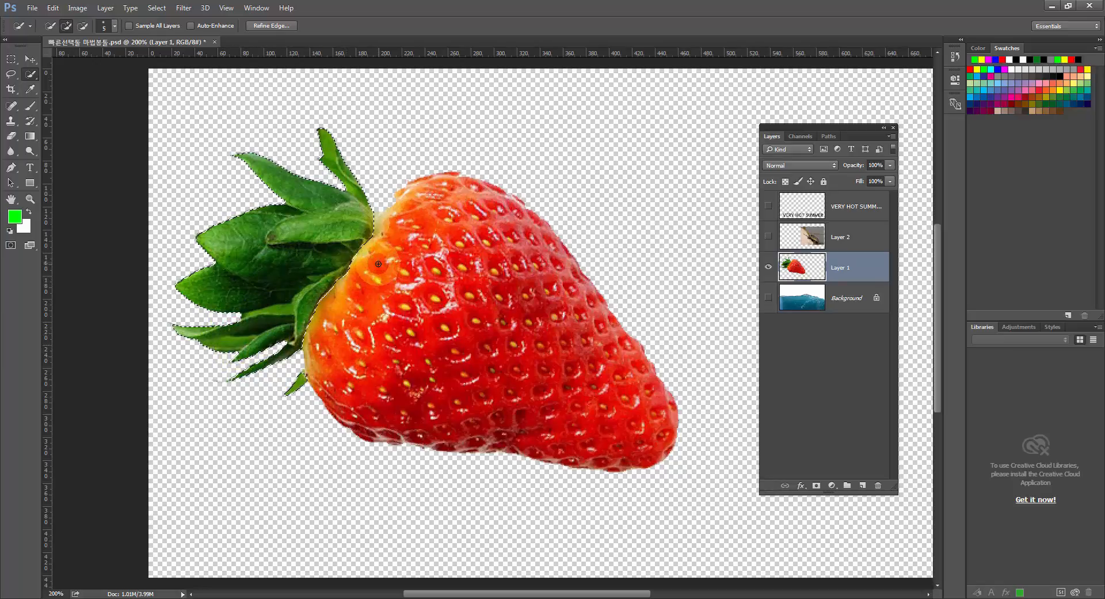
key("ctrl+d")
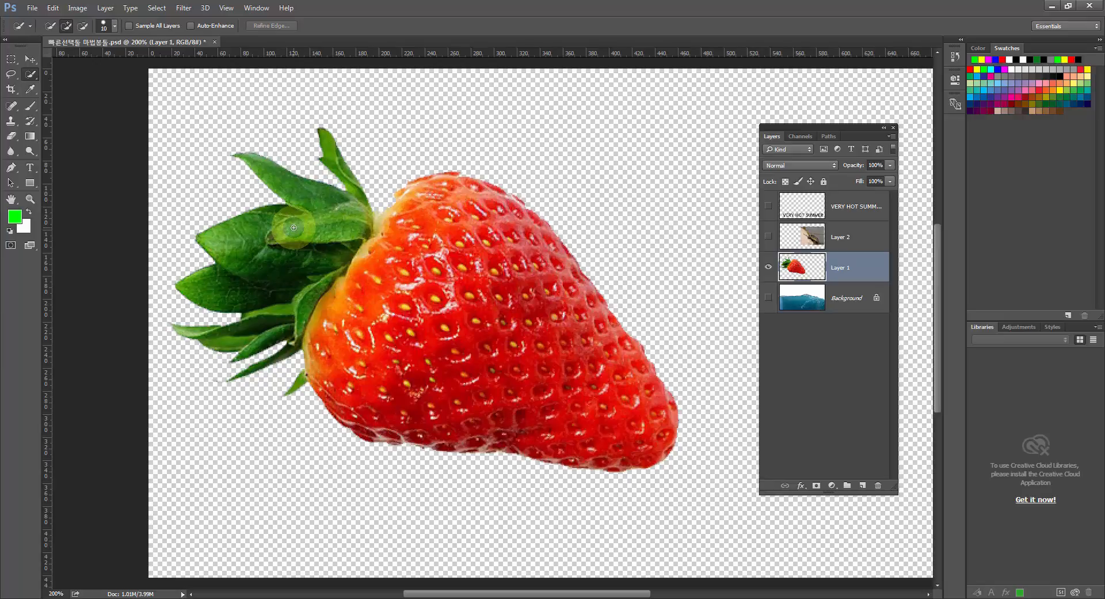
Make the turtle layer, Layer 2, active and visible above the strawberry.
key("bracketright")
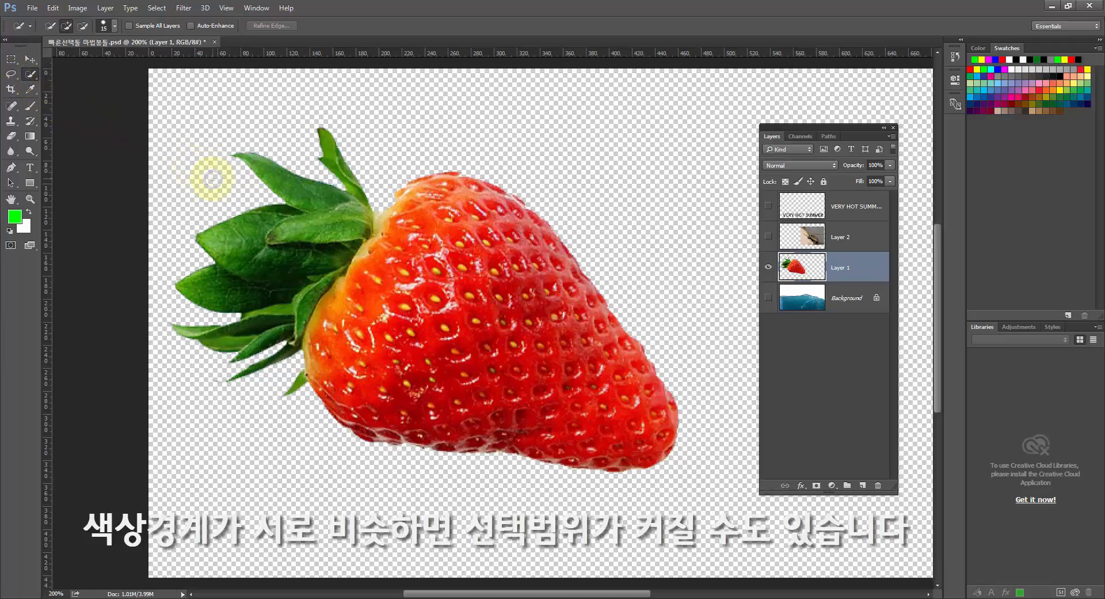
left_click(30, 76)
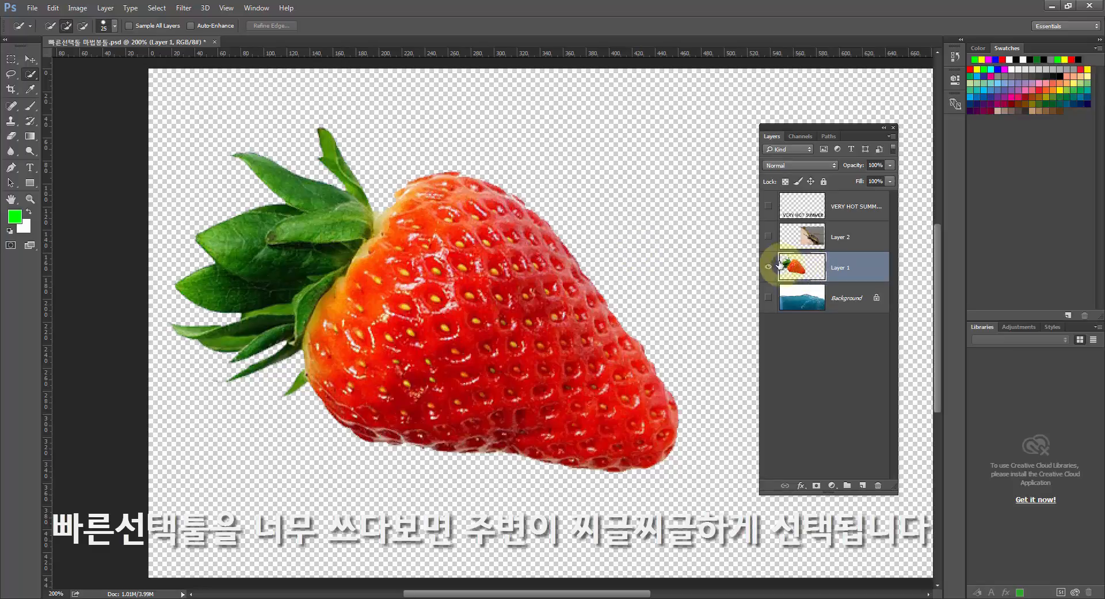
left_click(769, 237)
left_click(769, 237)
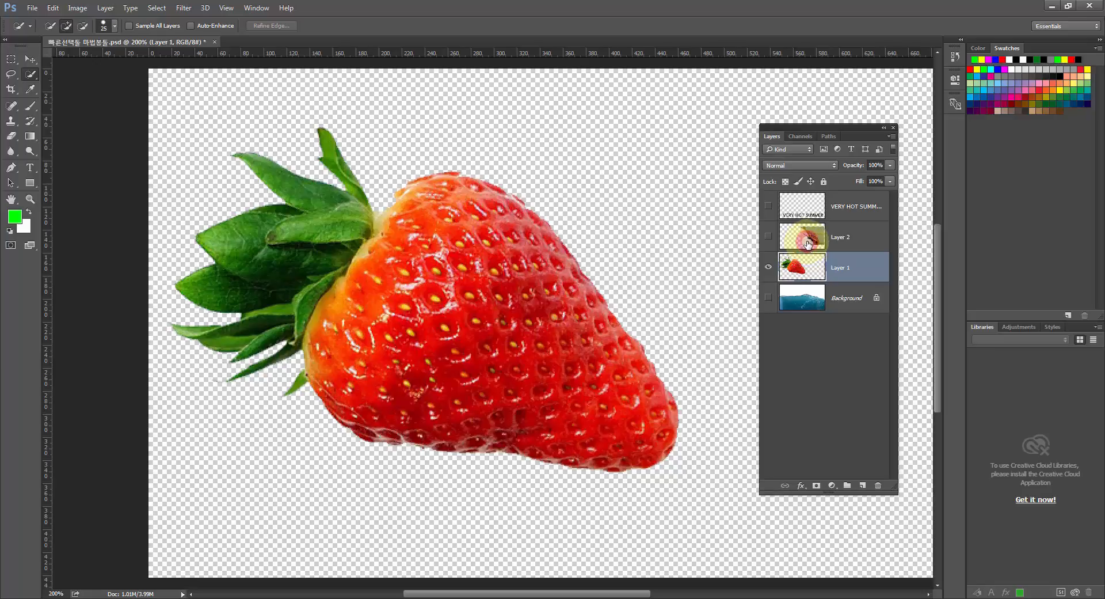
left_click(808, 244)
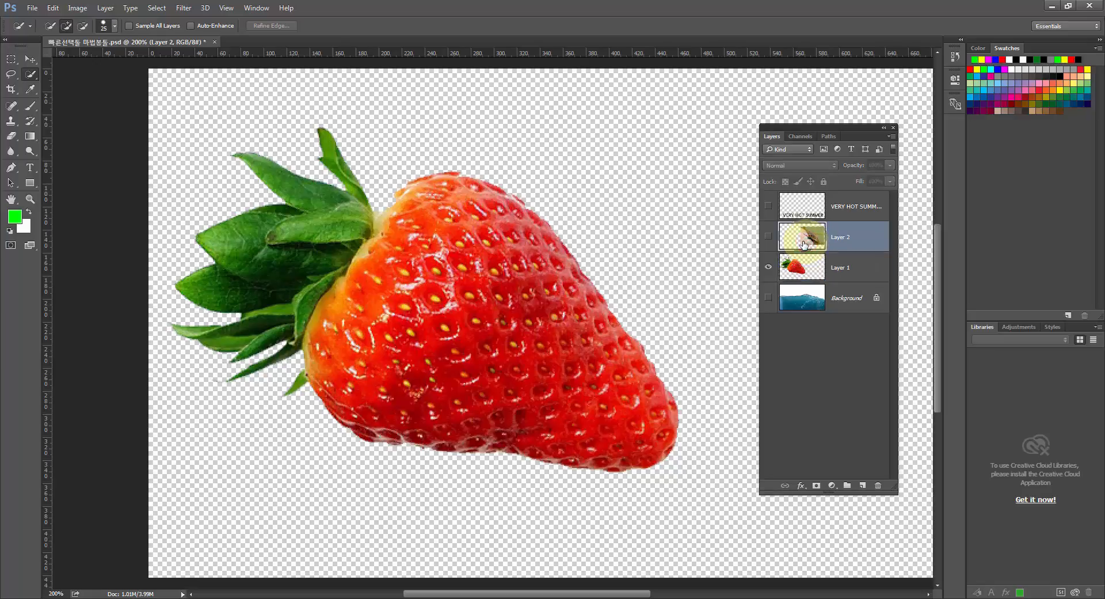
left_click(768, 237)
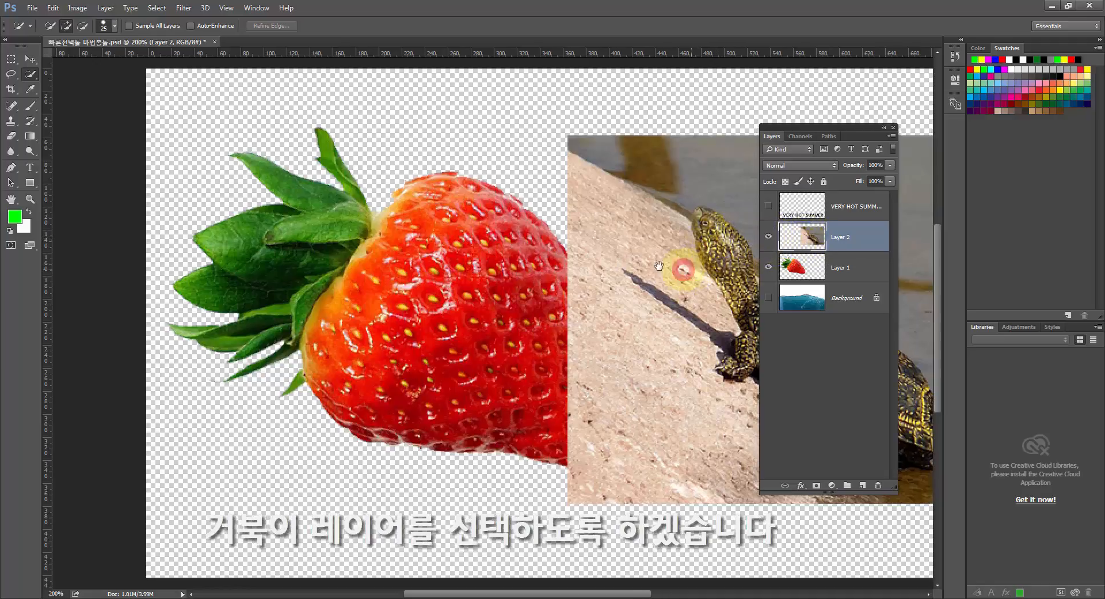
left_click_drag(681, 267, 452, 248)
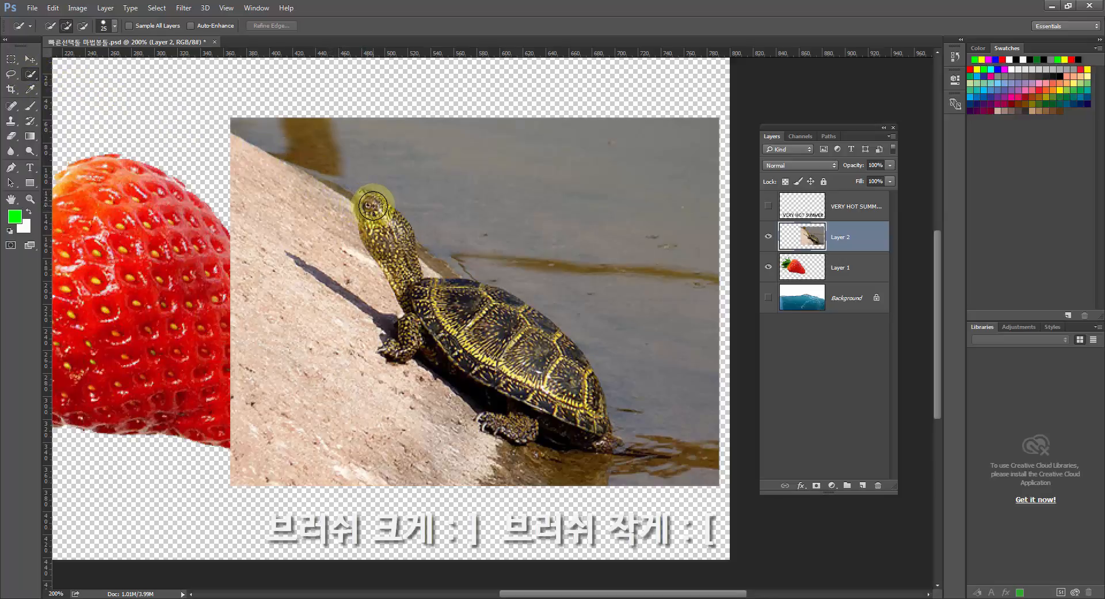
Select the turtle's head, shell and legs with a 20-pixel Quick Selection brush and subtract excess rock along its underside.
key("bracketright")
key("bracketright")
key("bracketright")
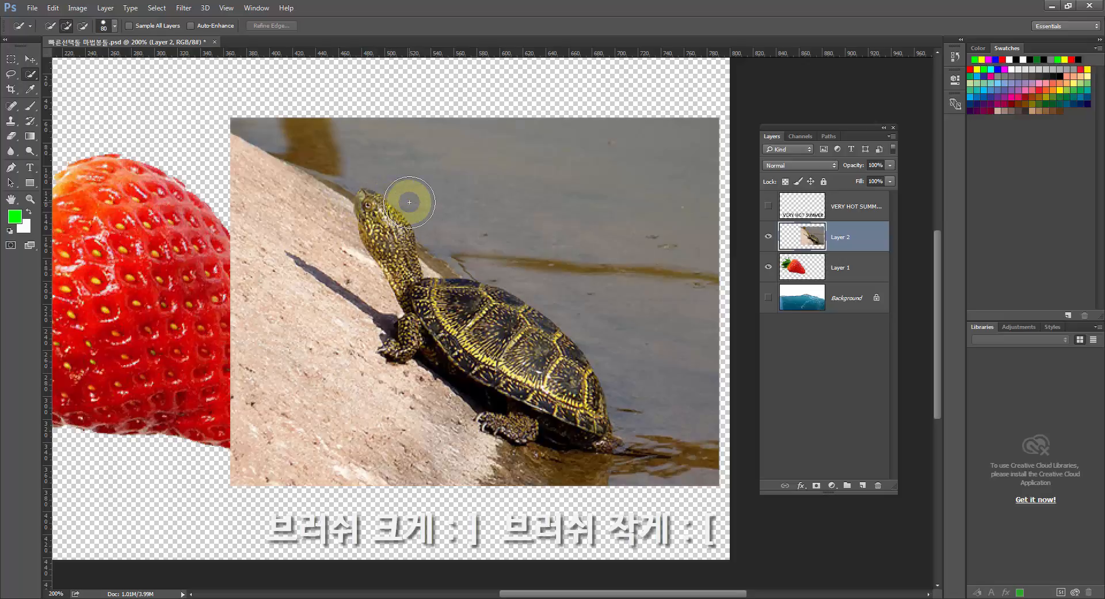
key("bracketleft")
key("bracketleft")
key("bracketleft")
key("bracketleft")
key("bracketleft")
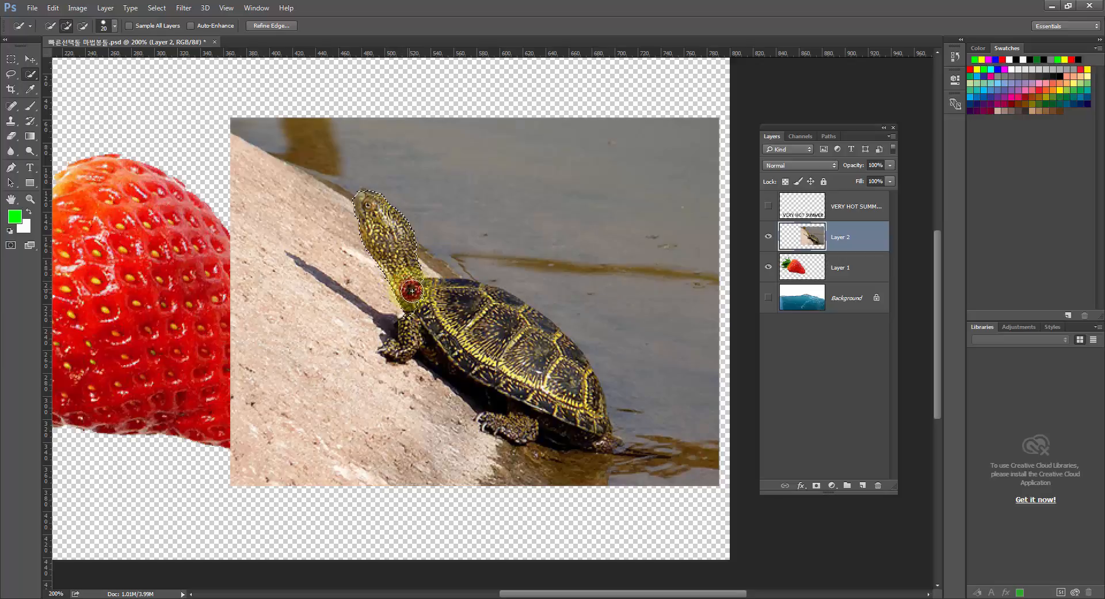
mouse_move(447, 298)
left_mouse_down()
mouse_move(488, 301)
mouse_move(534, 327)
mouse_move(595, 419)
mouse_move(594, 398)
mouse_move(579, 414)
mouse_move(538, 406)
mouse_move(530, 426)
mouse_move(563, 448)
mouse_move(544, 455)
mouse_move(550, 447)
left_mouse_up()
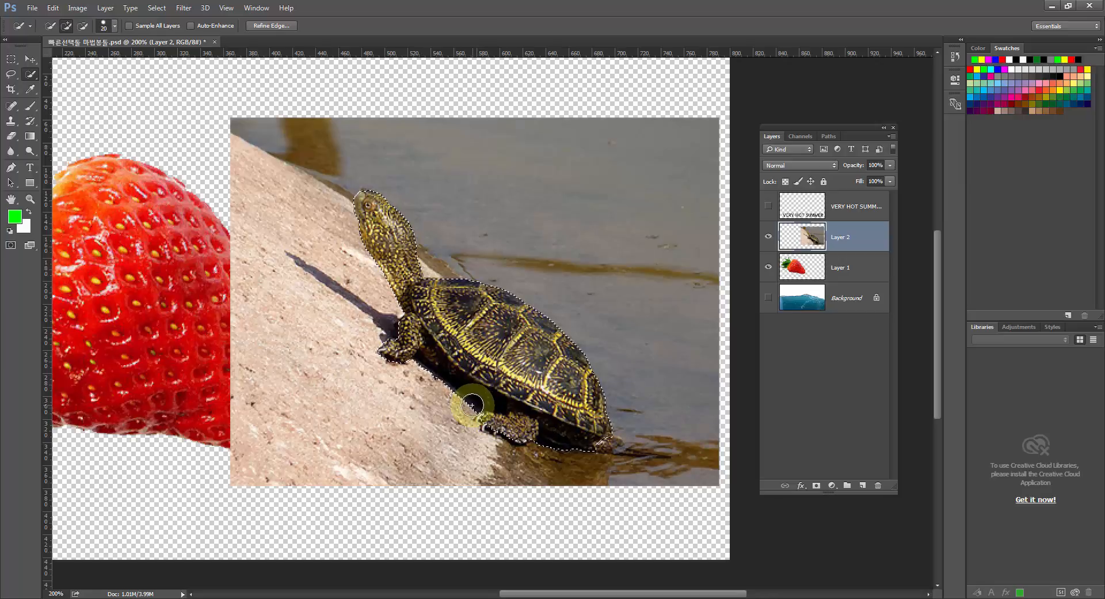
key("alt")
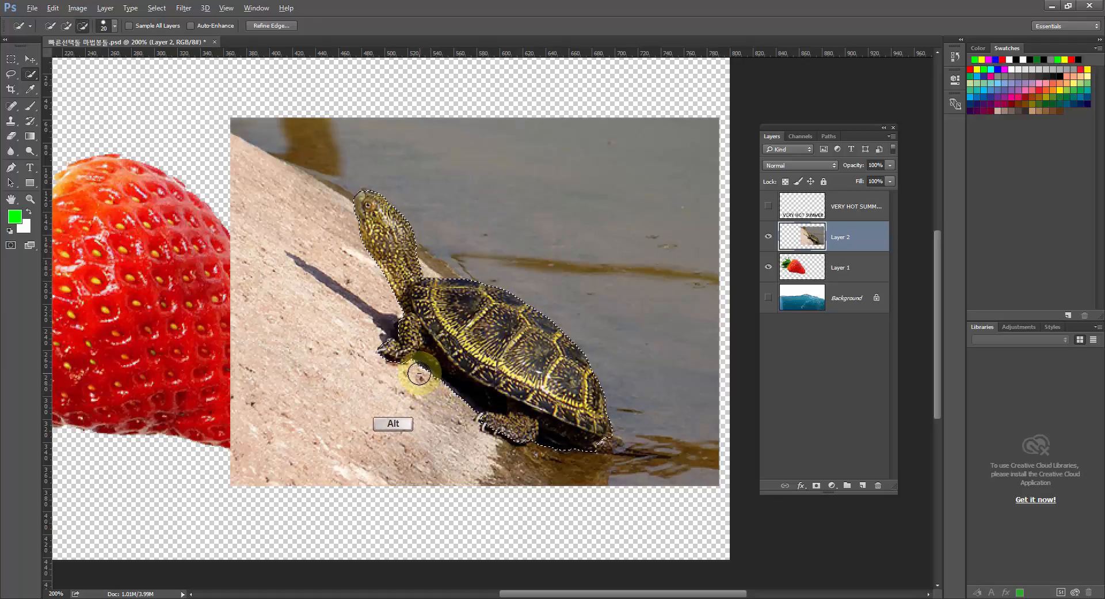
left_click_drag(420, 374, 442, 390)
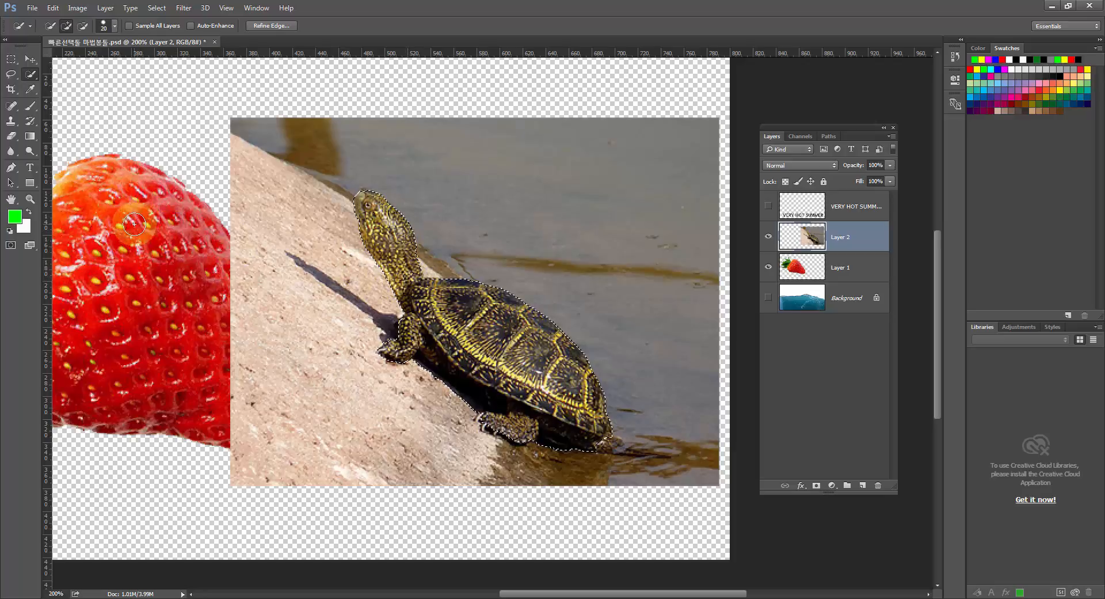
Subtract the dark shadow strip between the turtle's front and hind legs from the selection with the Lasso tool.
left_click(35, 200)
left_click_drag(456, 370, 467, 383)
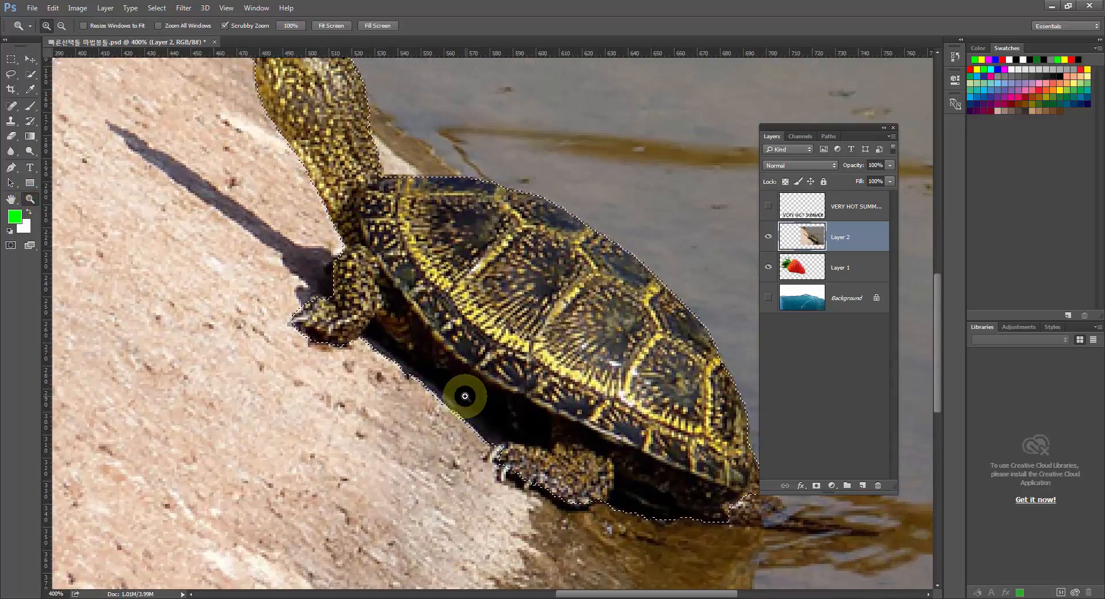
left_click(461, 390)
left_click_drag(459, 370, 441, 387)
left_click(455, 437)
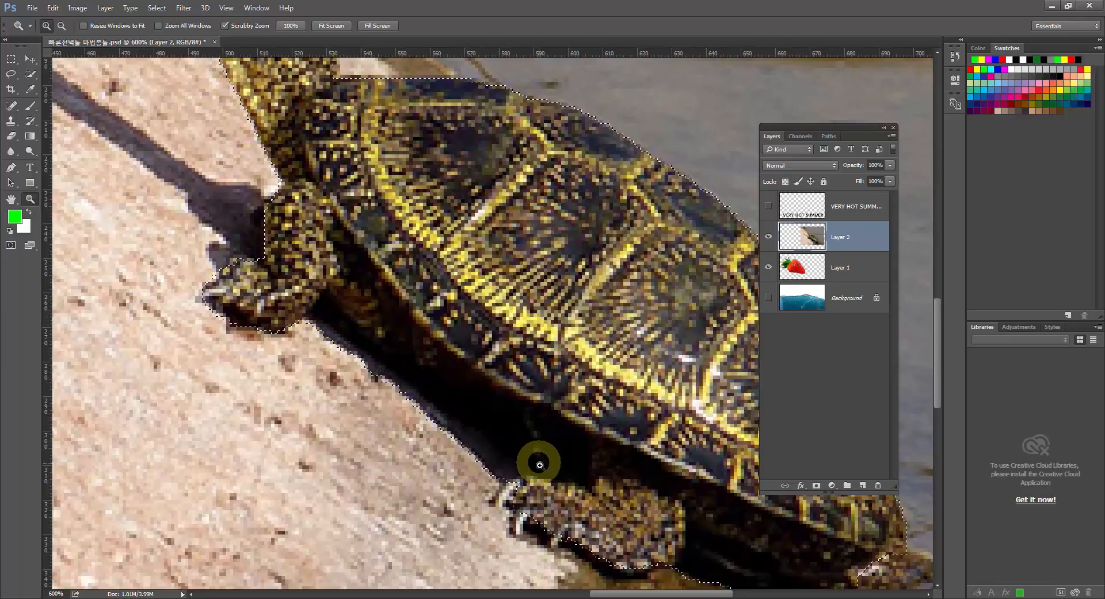
left_click(15, 77)
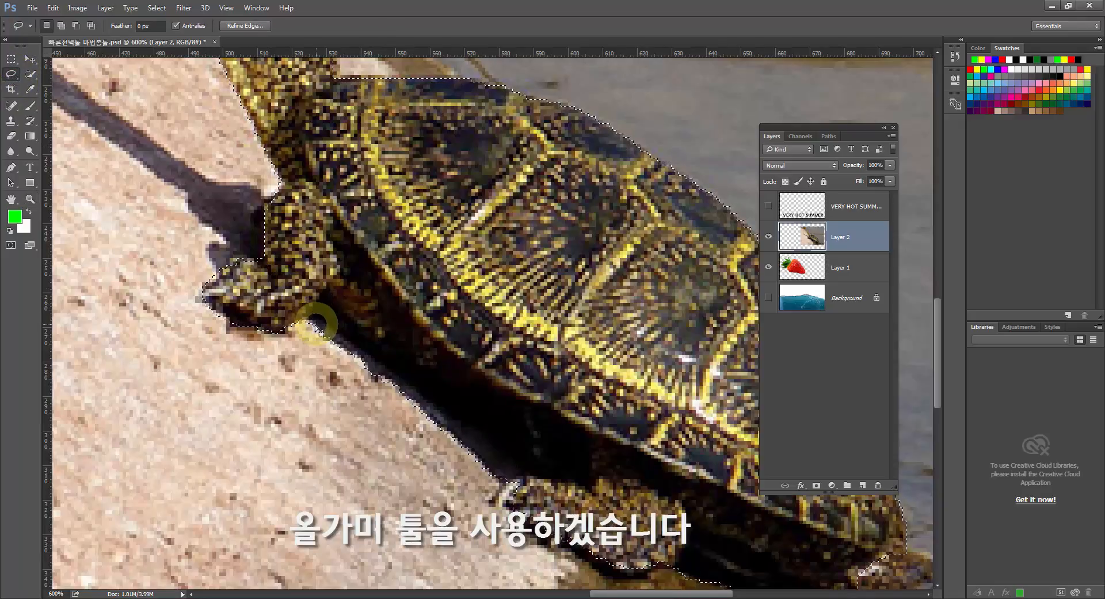
key("alt")
mouse_move(303, 324)
left_mouse_down()
mouse_move(323, 301)
mouse_move(546, 476)
mouse_move(426, 479)
mouse_move(366, 450)
mouse_move(308, 325)
left_mouse_up()
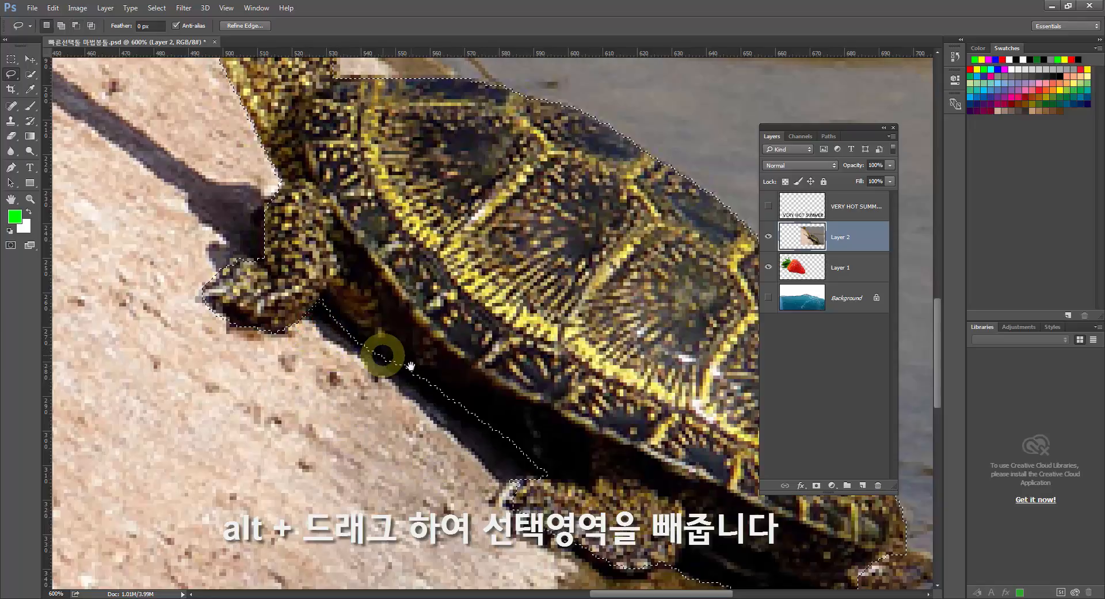
Add the hind foot's missed edge to the selection and subtract the shadow behind that leg, using the Lasso tool.
left_click_drag(382, 345, 320, 276)
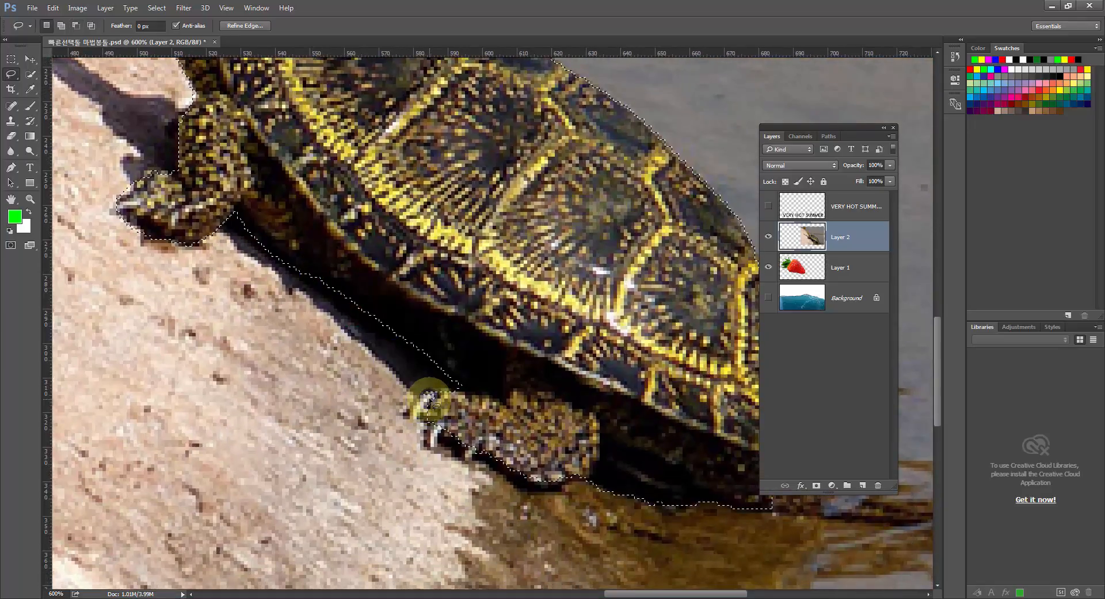
key("shift")
mouse_move(428, 394)
left_mouse_down()
mouse_move(409, 419)
mouse_move(433, 416)
mouse_move(429, 444)
mouse_move(444, 438)
mouse_move(465, 452)
mouse_move(463, 443)
mouse_move(469, 461)
mouse_move(490, 447)
left_mouse_up()
mouse_move(625, 505)
left_mouse_down()
mouse_move(507, 467)
mouse_move(444, 429)
mouse_move(466, 393)
mouse_move(542, 425)
mouse_move(634, 438)
mouse_move(673, 471)
mouse_move(572, 510)
mouse_move(475, 483)
mouse_move(437, 433)
left_mouse_up()
key("alt")
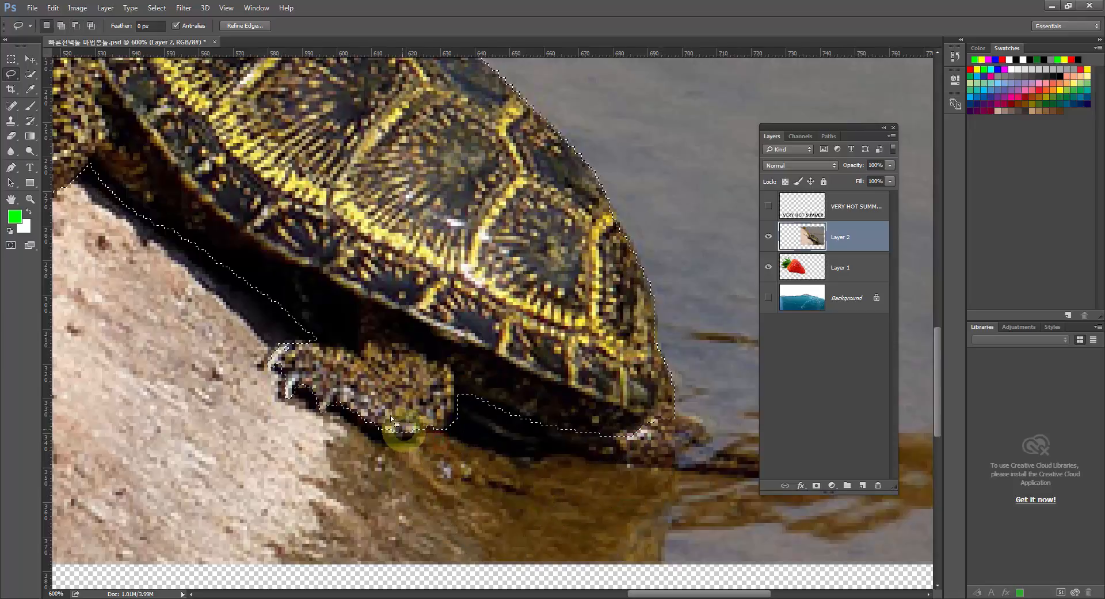
Trim the excess selection below the turtle's front foot with the Lasso tool.
key("space")
left_click_drag(316, 331, 455, 440)
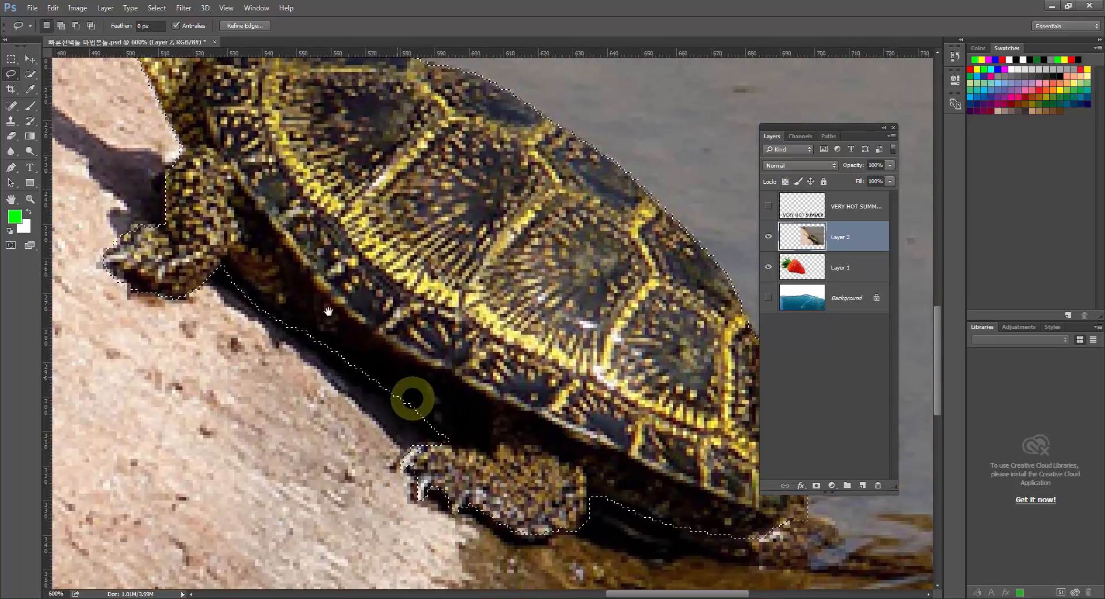
left_click_drag(312, 308, 414, 387)
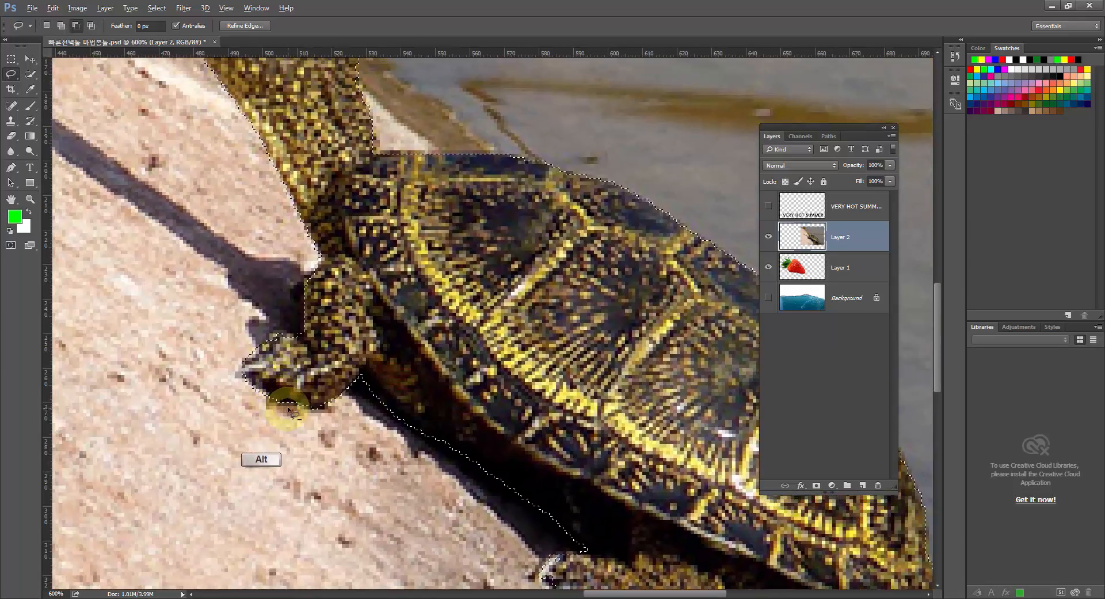
mouse_move(286, 405)
left_mouse_down()
mouse_move(250, 383)
mouse_move(272, 412)
mouse_move(273, 327)
mouse_move(240, 360)
mouse_move(279, 316)
mouse_move(279, 276)
mouse_move(277, 446)
left_mouse_up()
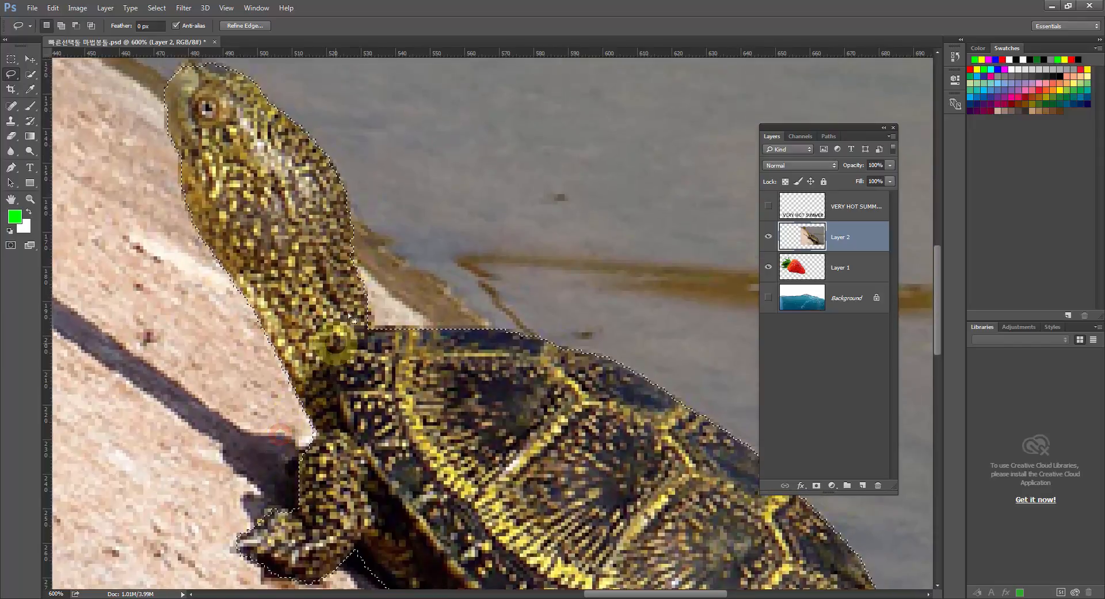
Add the missed edge at the top of the turtle's head to the selection with the Lasso tool.
key("shift")
mouse_move(351, 224)
left_mouse_down()
mouse_move(344, 283)
mouse_move(319, 227)
mouse_move(301, 244)
mouse_move(331, 381)
left_mouse_up()
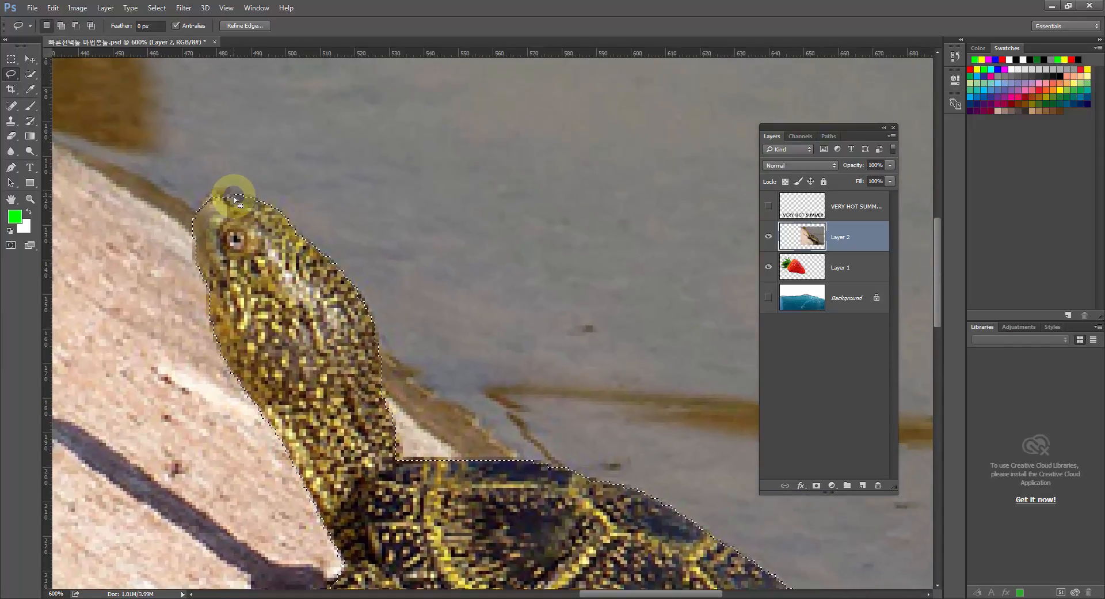
key("shift")
mouse_move(240, 201)
left_mouse_down()
mouse_move(213, 198)
mouse_move(213, 238)
mouse_move(240, 202)
mouse_move(224, 195)
mouse_move(193, 208)
left_mouse_up()
left_click(34, 77)
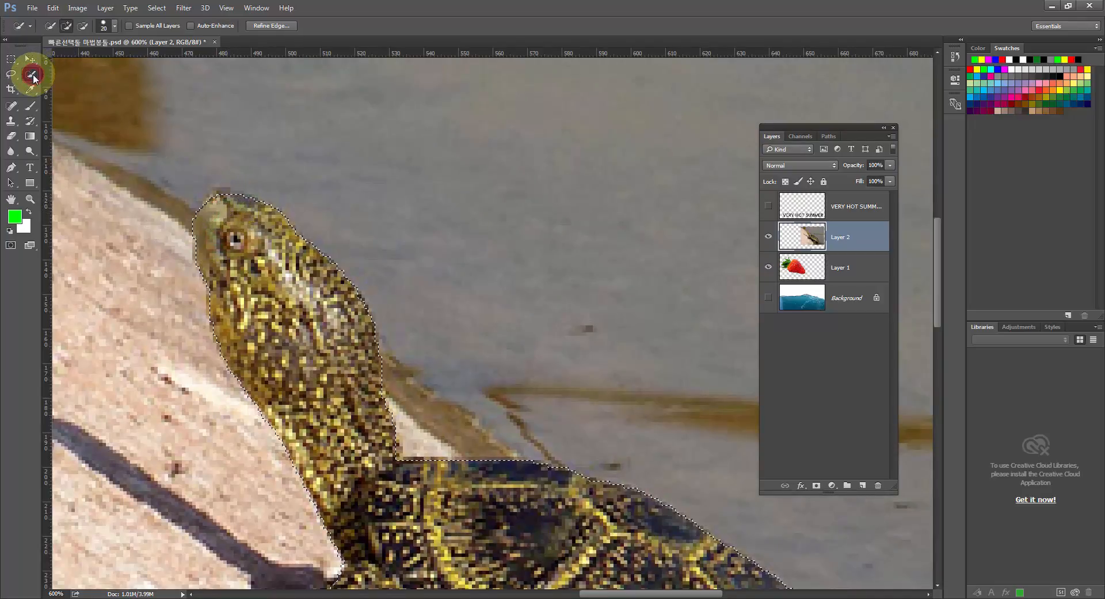
key("ctrl+1")
left_click(33, 74)
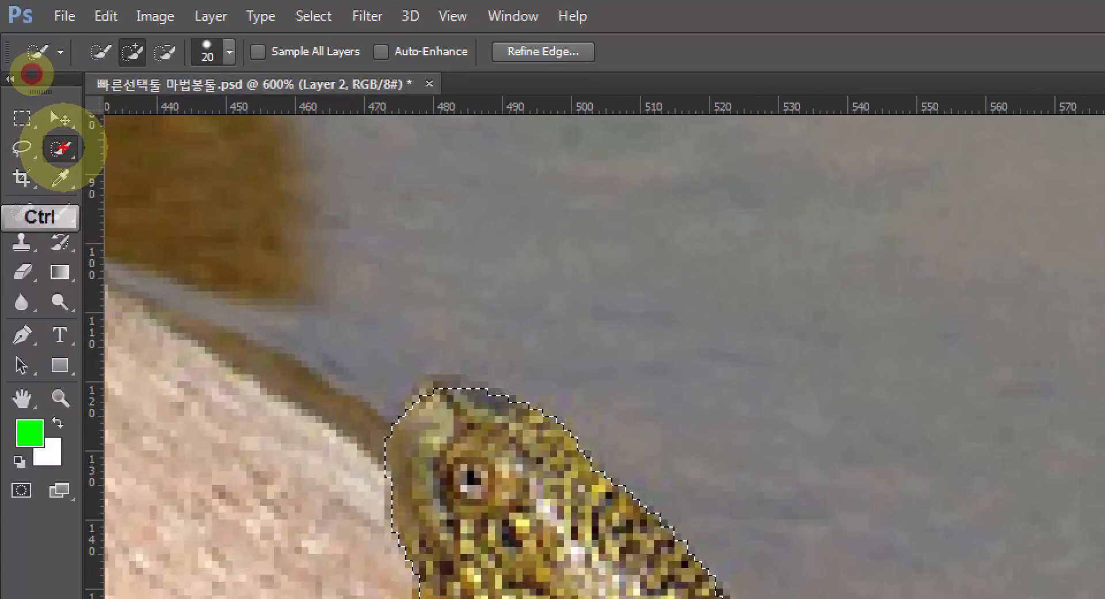
mouse_move(34, 85)
left_mouse_down()
mouse_move(33, 65)
mouse_move(38, 79)
left_mouse_up()
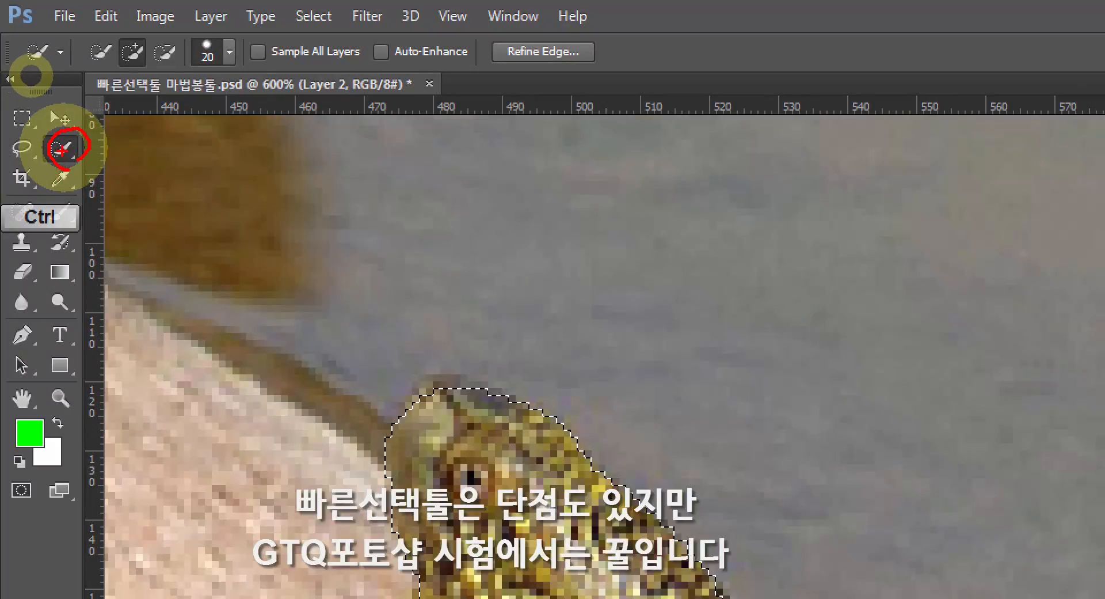
left_click_drag(74, 150, 141, 158)
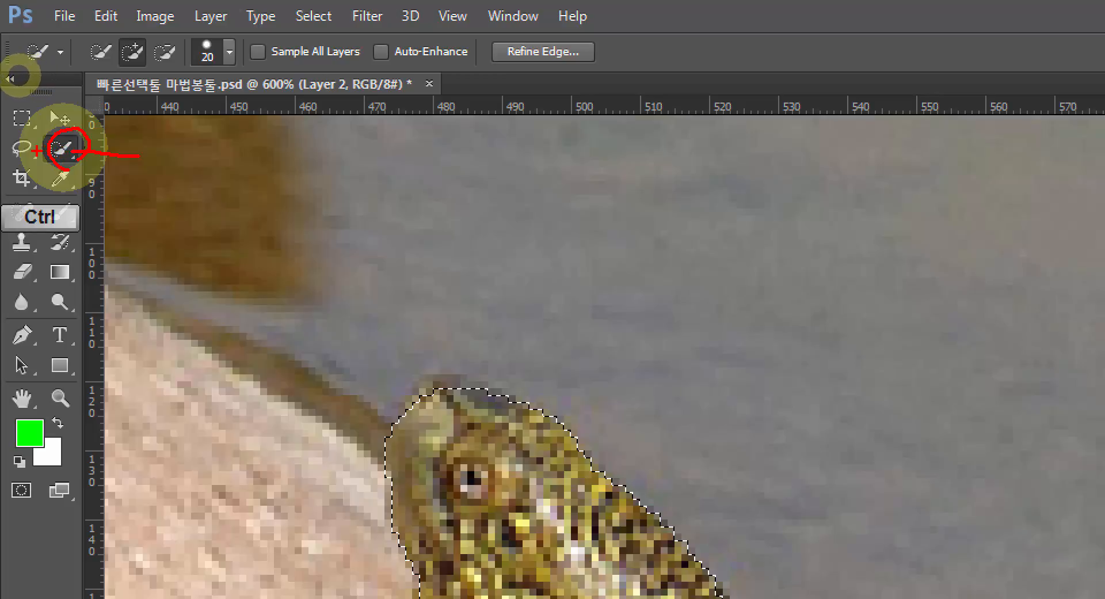
mouse_move(31, 159)
left_mouse_down()
mouse_move(18, 154)
mouse_move(21, 105)
mouse_move(49, 151)
mouse_move(41, 133)
mouse_move(49, 138)
mouse_move(25, 148)
left_mouse_up()
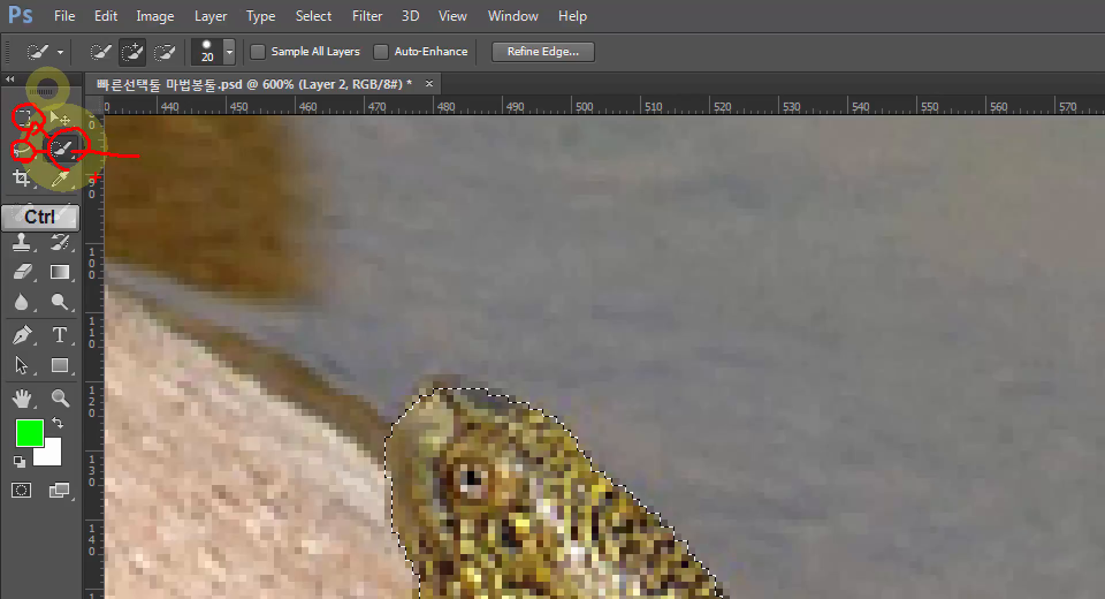
key("Escape")
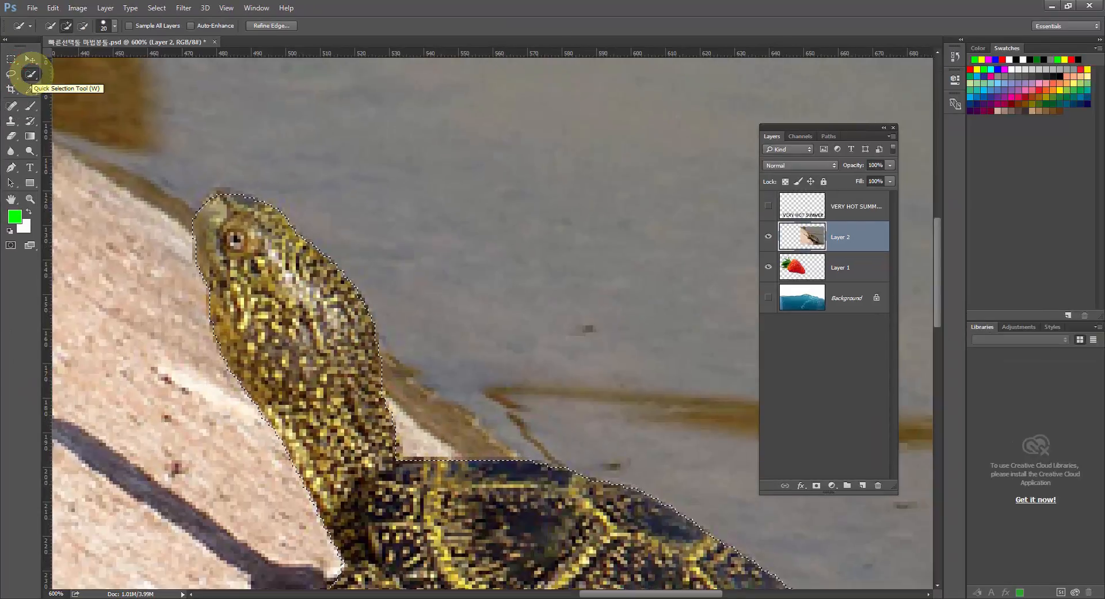
Reset the view to 100% and magnify the selected turtle to 200% to check its outline.
left_click(31, 199)
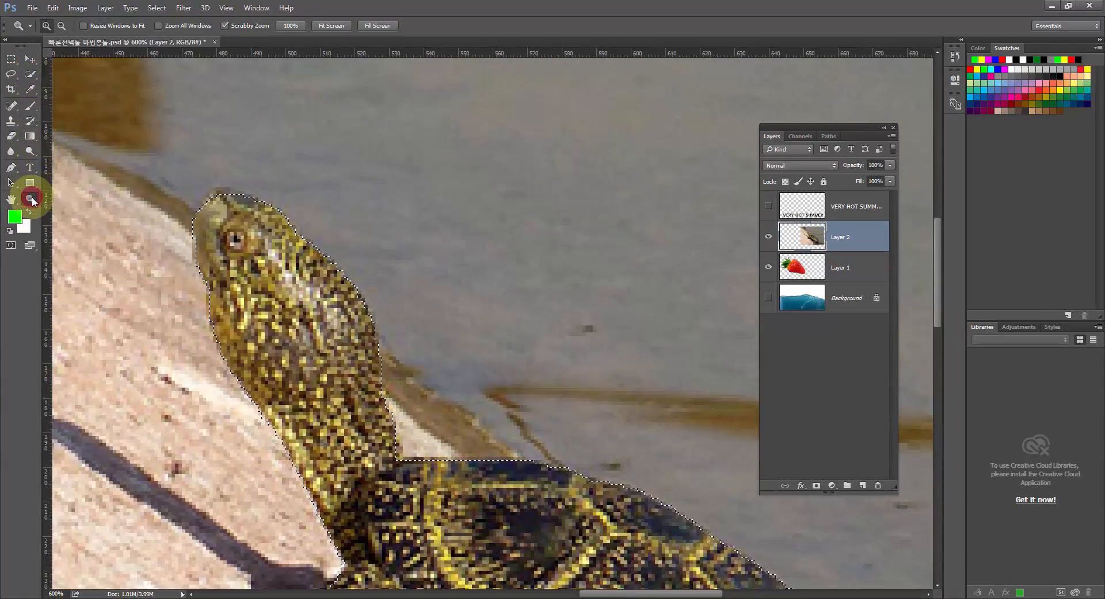
double_click(31, 199)
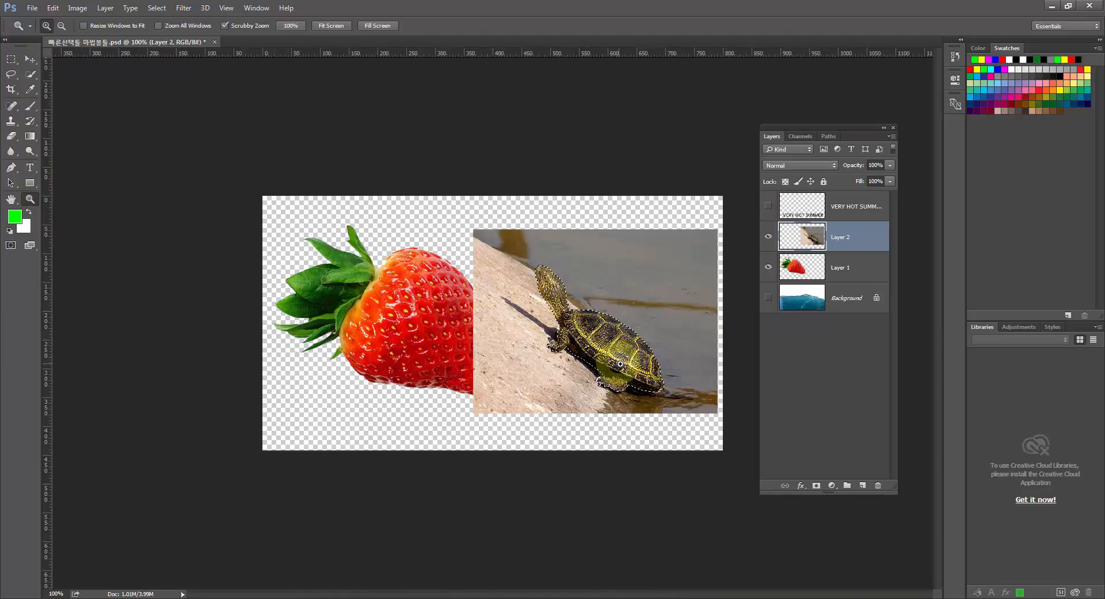
left_click(620, 364)
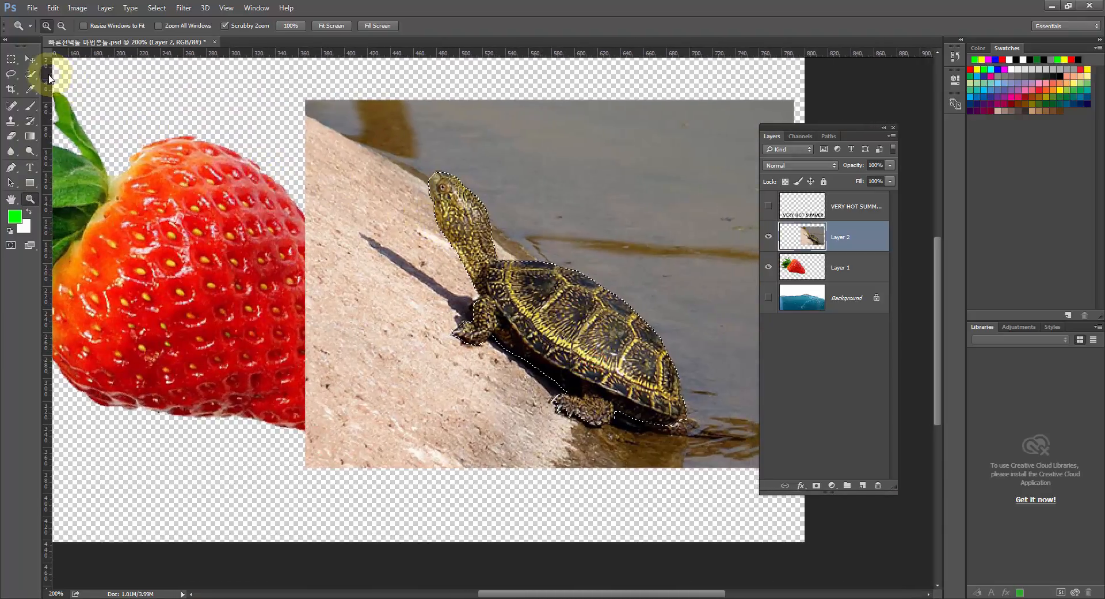
Invert the turtle selection, delete the rock and water around the turtle on Layer 2, and deselect.
left_click(30, 74)
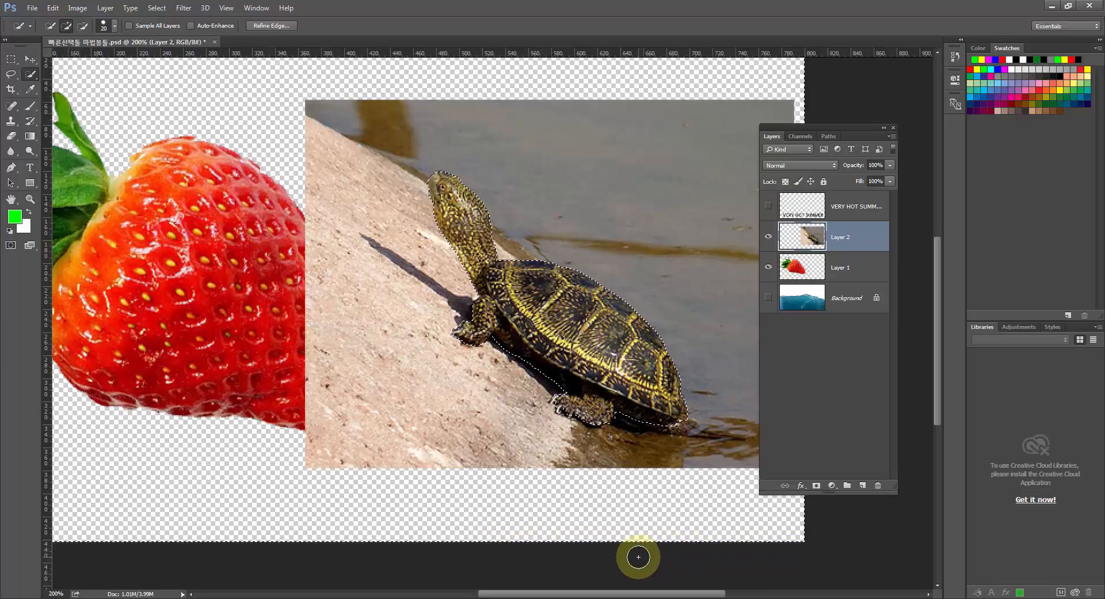
key("Delete")
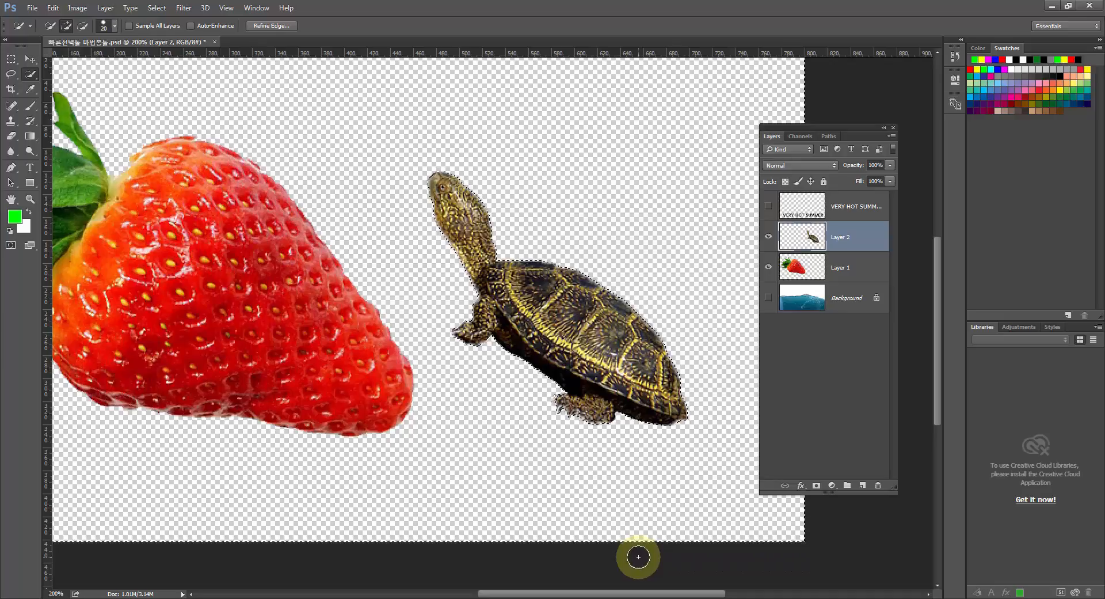
key("ctrl+d")
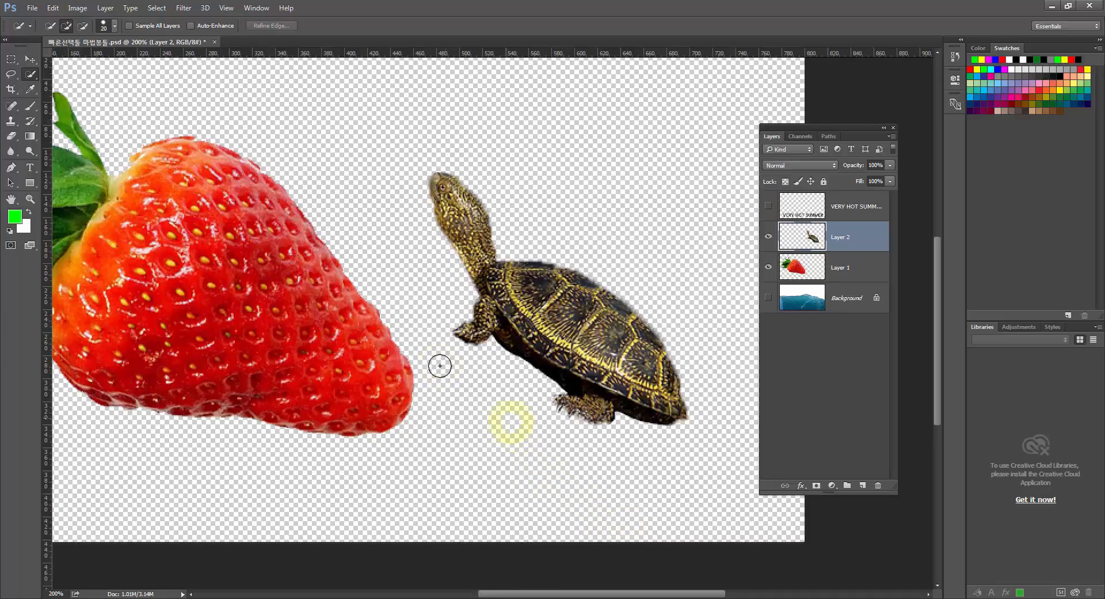
Magnify the cut-out turtle to 300% to check its feet and shell edges, and return the view to 100%.
double_click(30, 199)
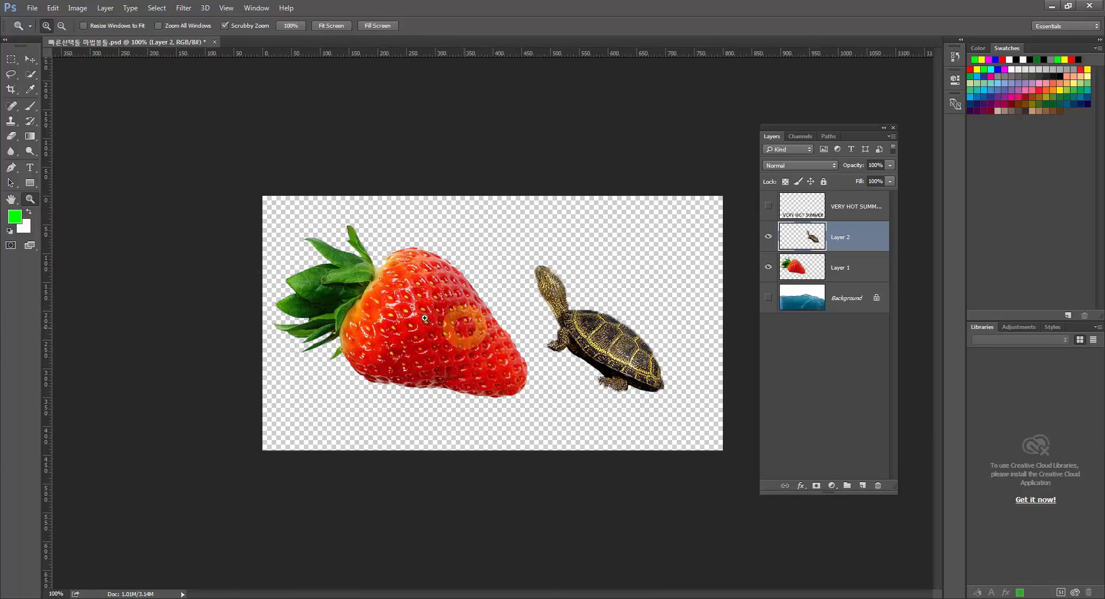
left_click(602, 389)
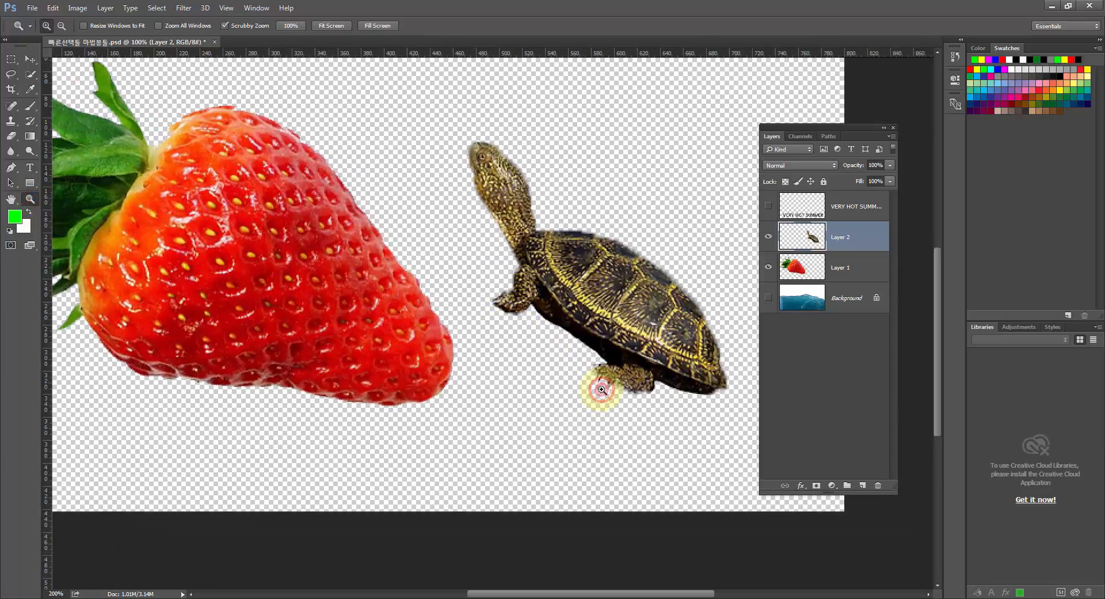
left_click(599, 386)
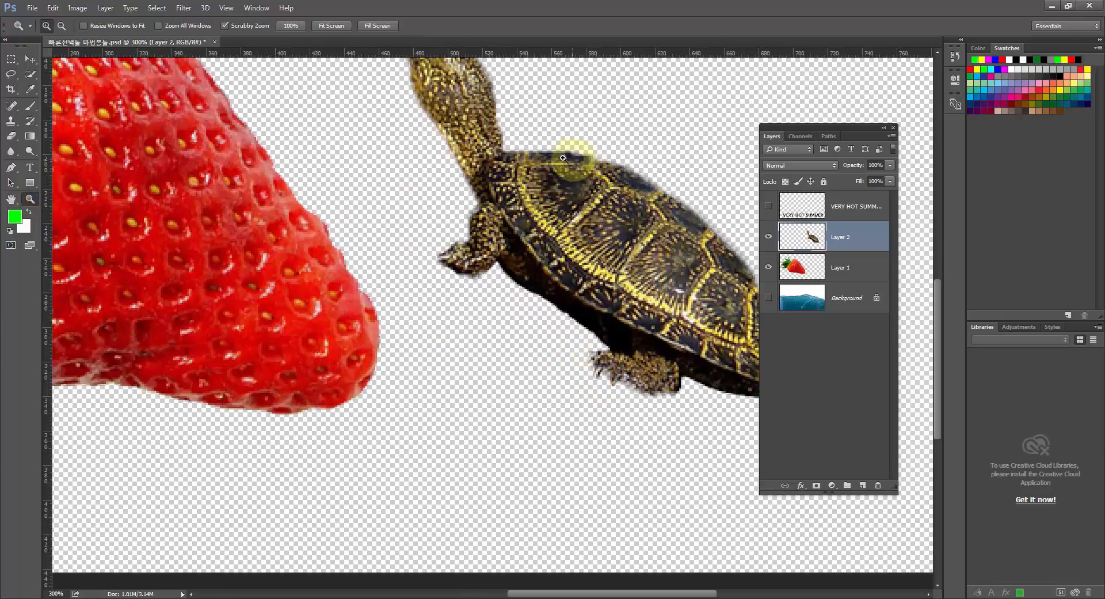
left_click_drag(494, 186, 482, 233)
double_click(29, 199)
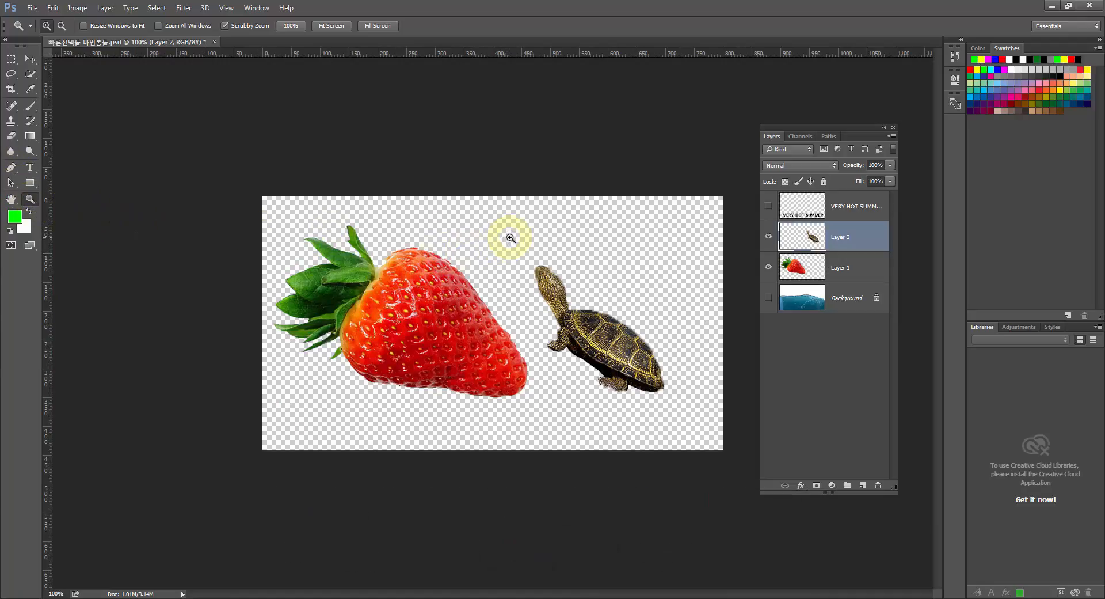
Show the Background sea layer, hide the strawberry and turtle layers, and make Background the active layer.
left_click(796, 302)
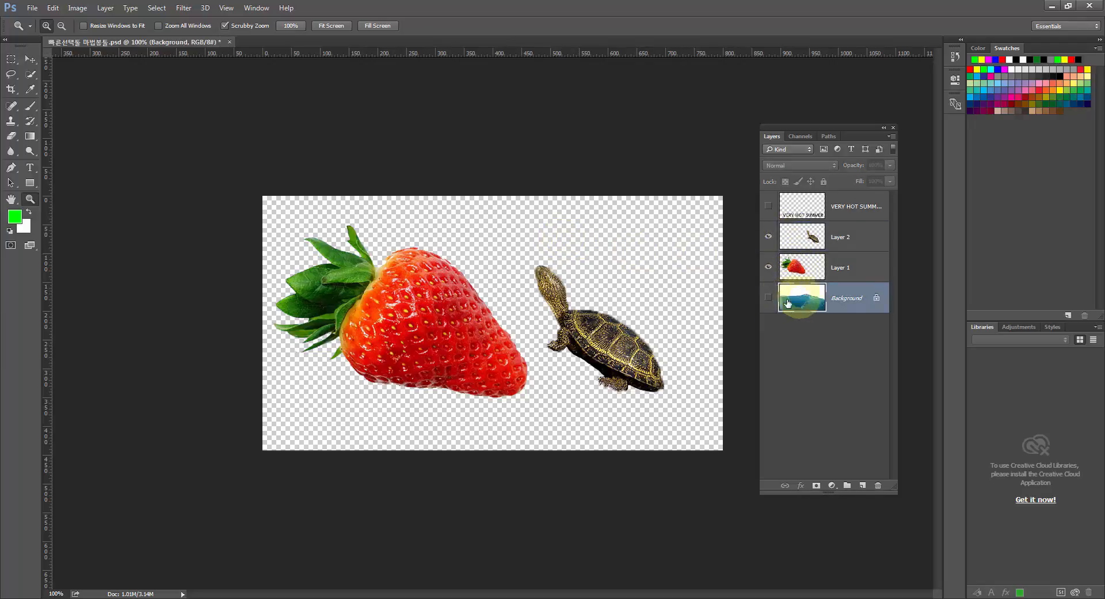
left_click(768, 298)
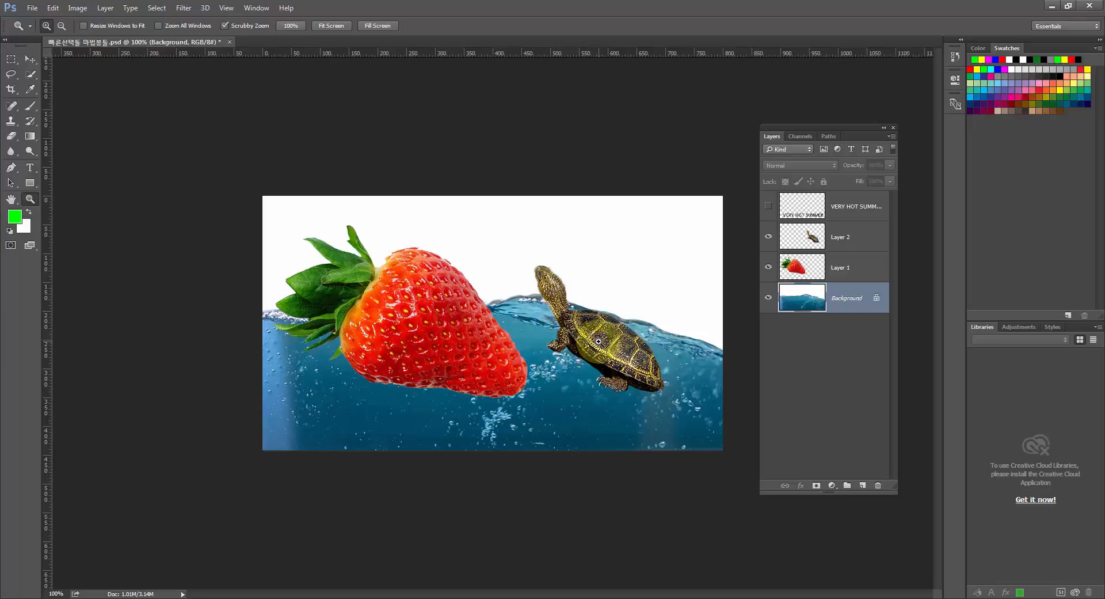
left_click(769, 269)
left_click(768, 237)
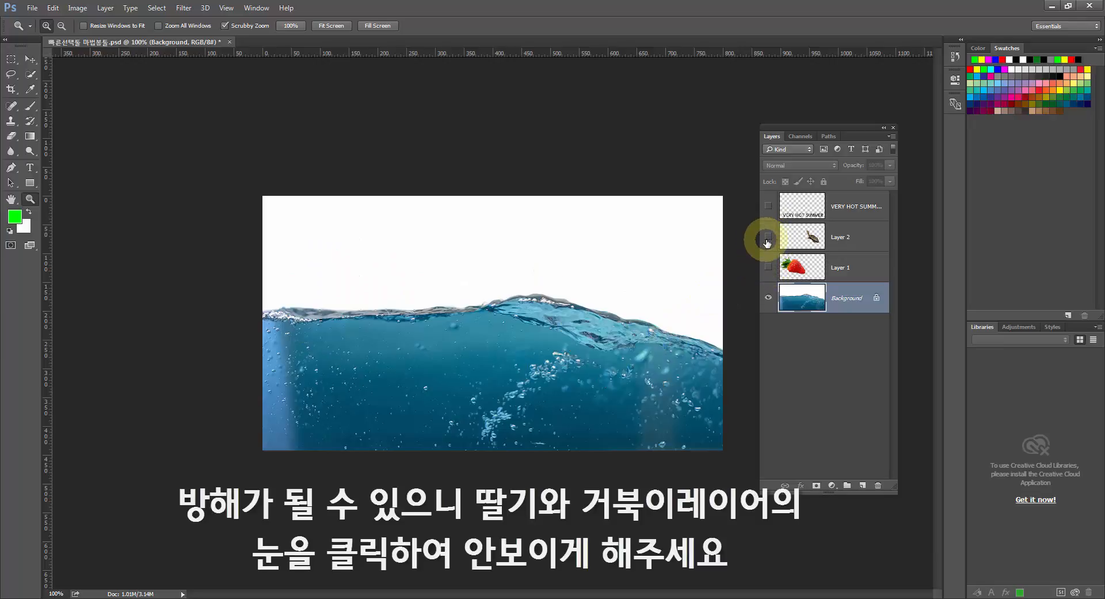
left_click(815, 308)
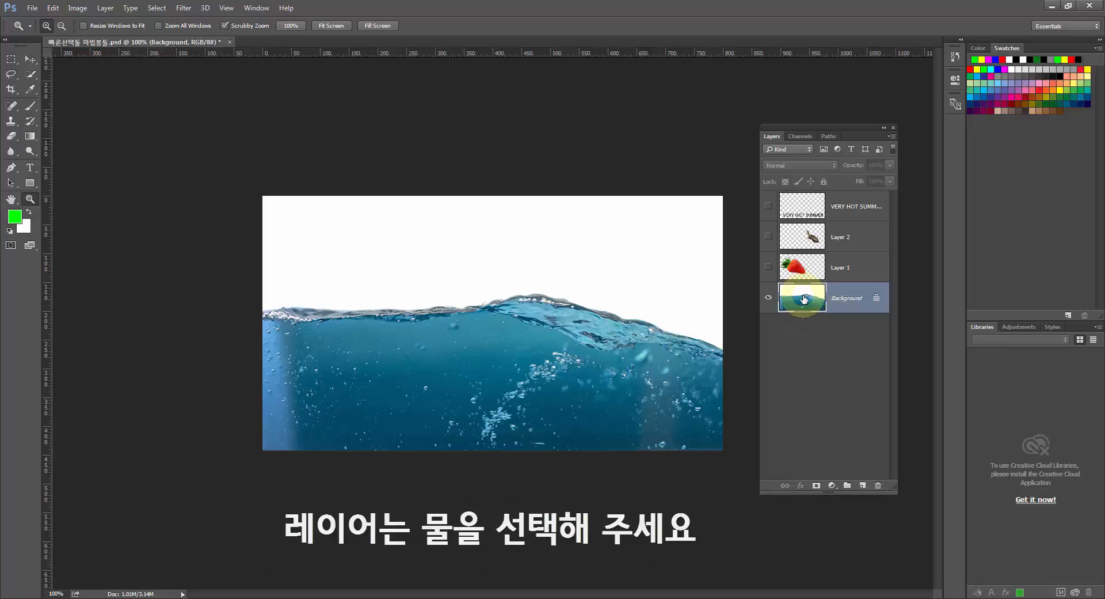
Select the whole body of sea water with the Quick Selection tool, and clear that selection.
left_click(30, 75)
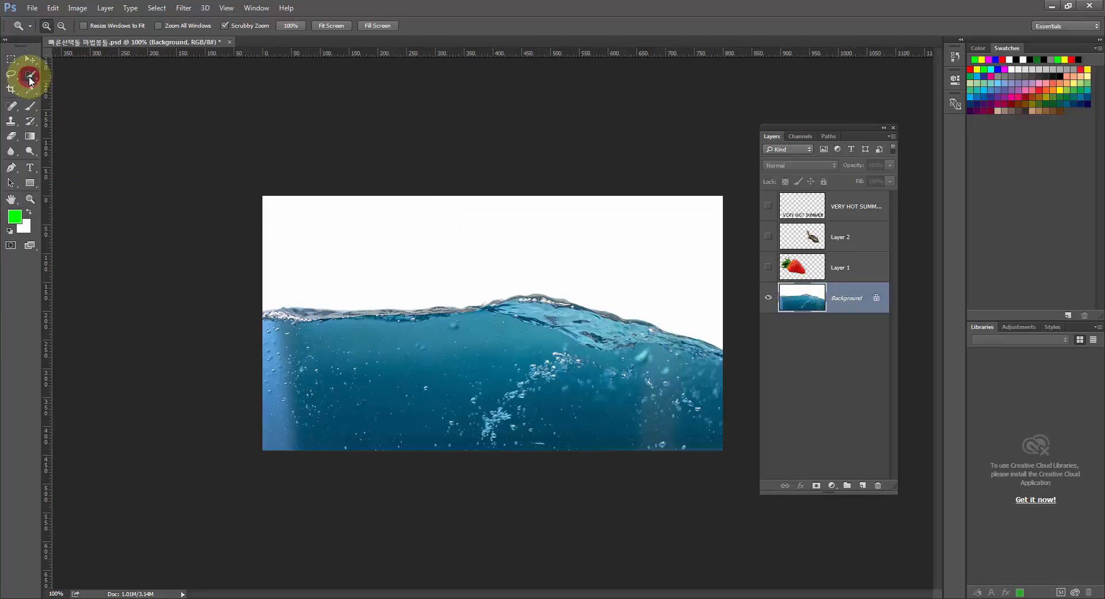
left_click_drag(32, 77, 56, 82)
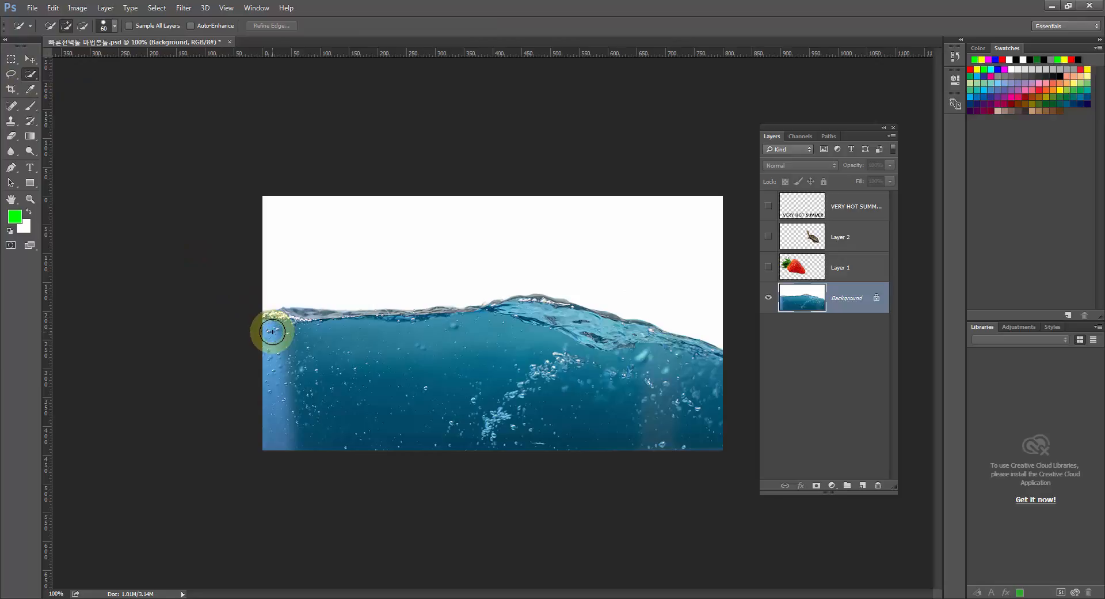
mouse_move(272, 331)
left_mouse_down()
mouse_move(307, 331)
mouse_move(267, 329)
mouse_move(538, 317)
mouse_move(699, 396)
left_mouse_up()
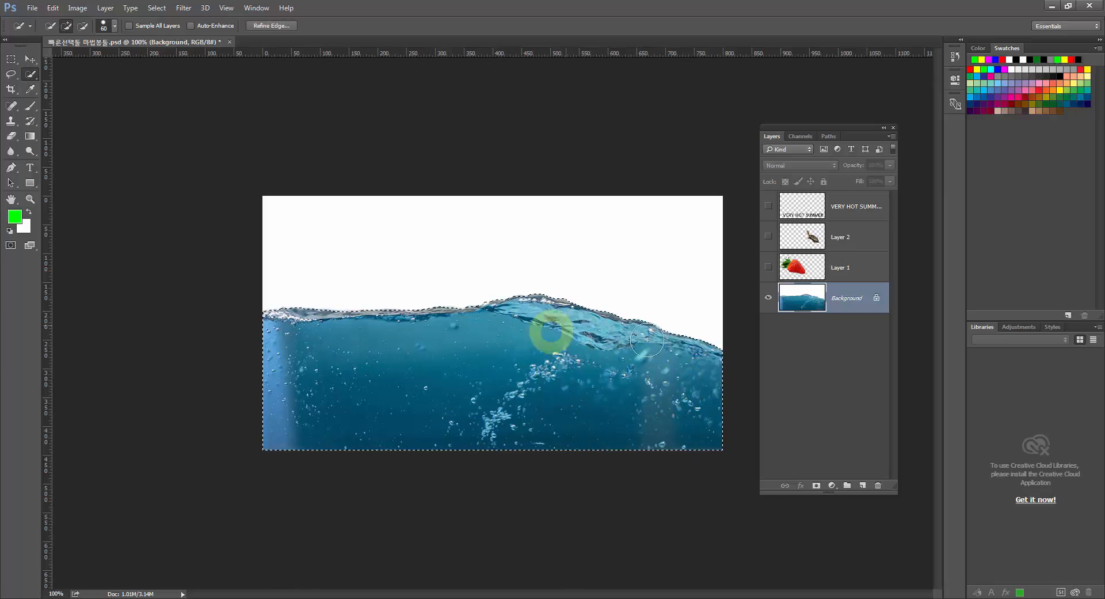
key("ctrl")
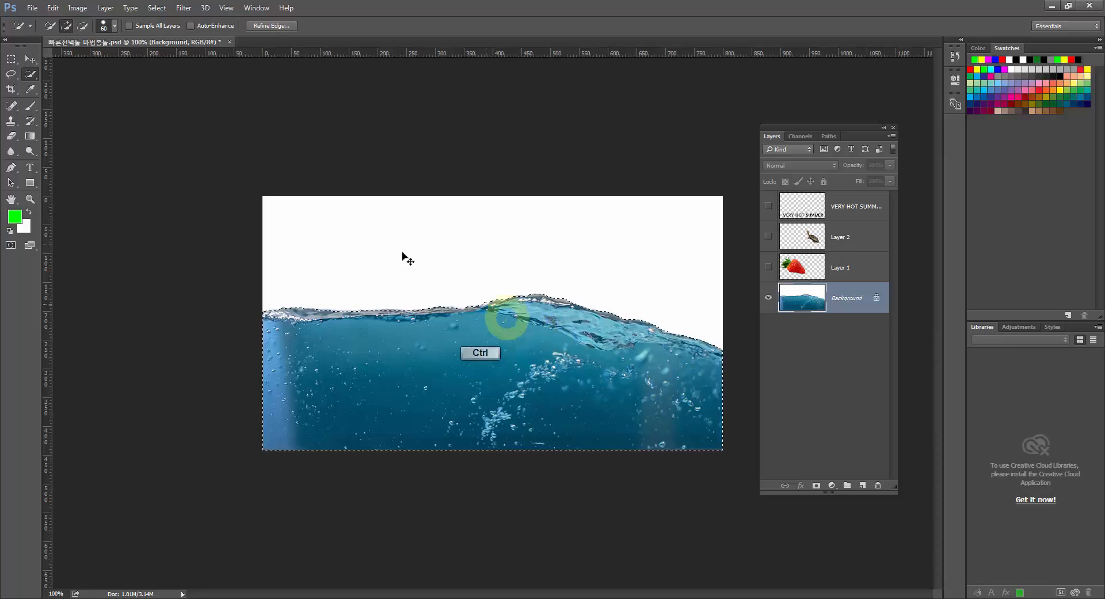
key("ctrl+d")
Select the white area above the water with the Magic Wand and invert the selection to capture the water.
left_click(31, 80)
left_click_drag(32, 83, 63, 88)
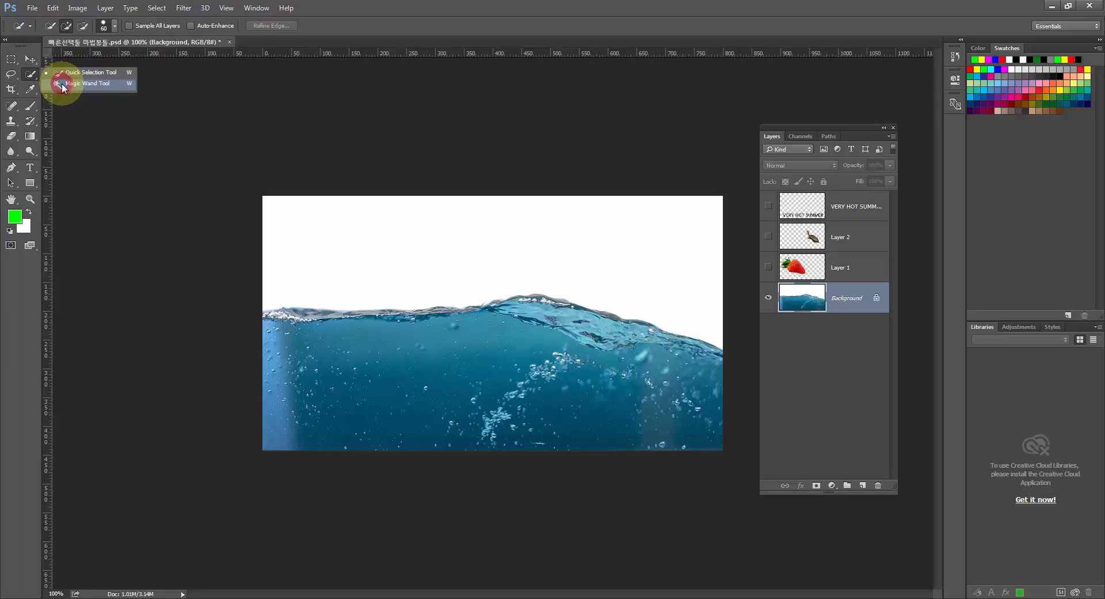
left_click_drag(64, 88, 62, 86)
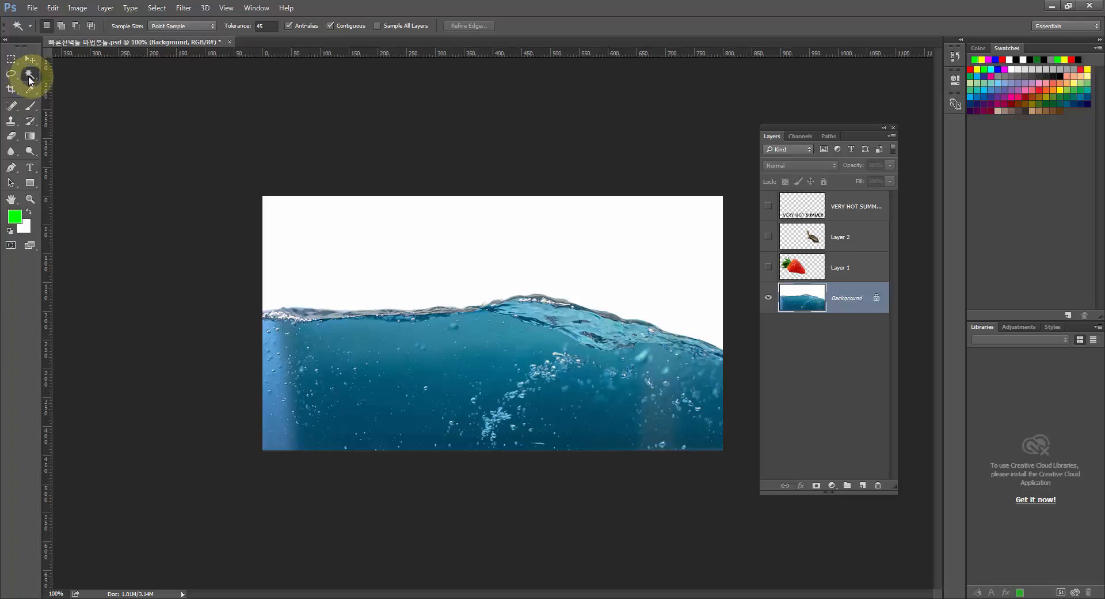
left_click(365, 238)
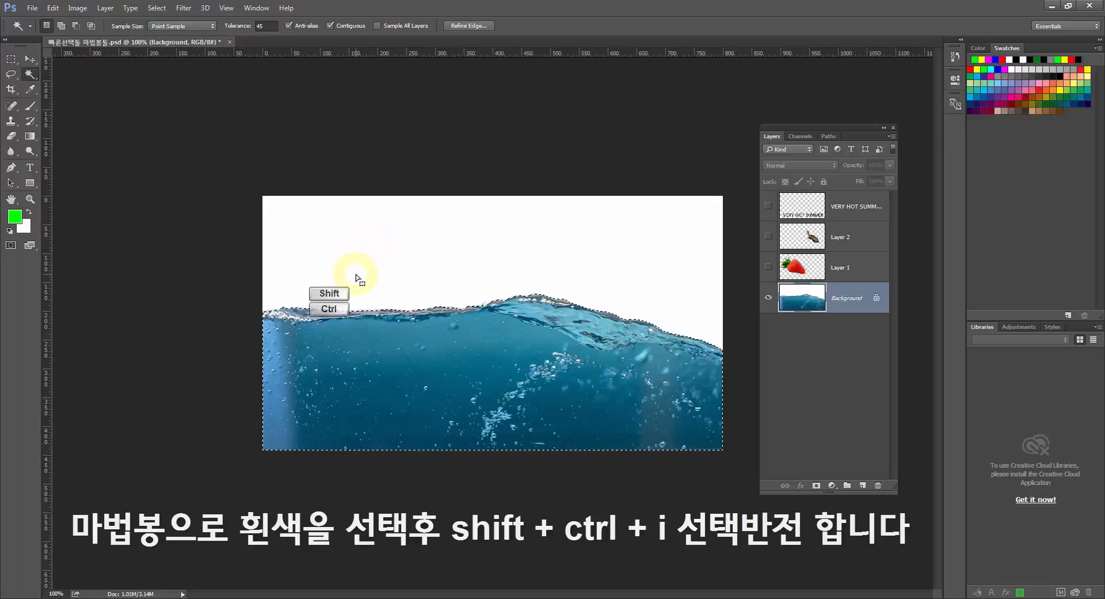
key("shift+ctrl+i")
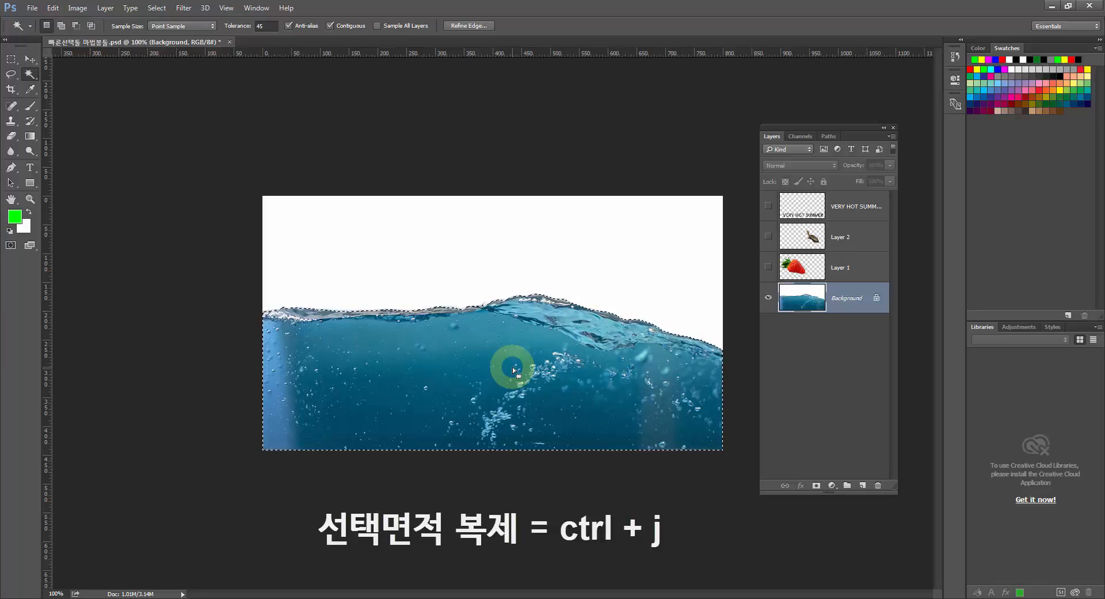
Copy the selected water to a new layer and rename that layer 물.
key("ctrl+j")
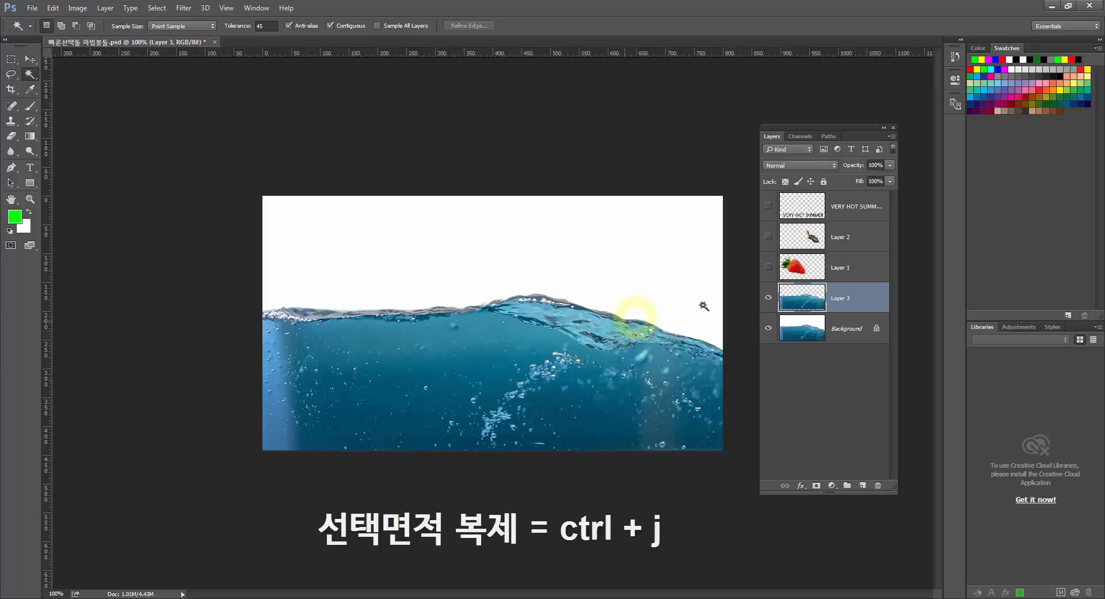
left_click(836, 298)
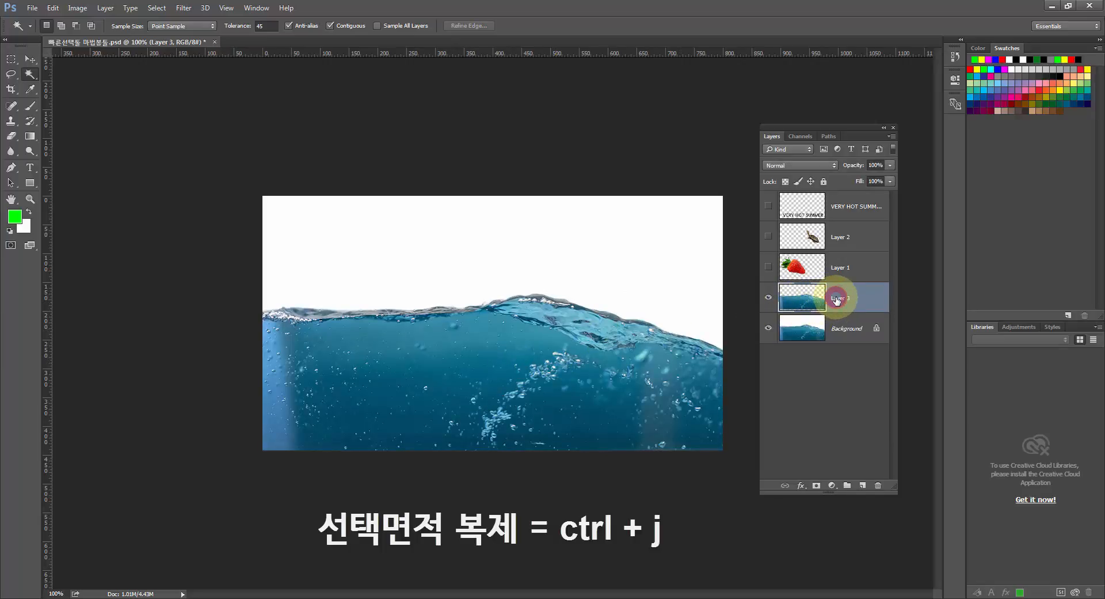
double_click(836, 298)
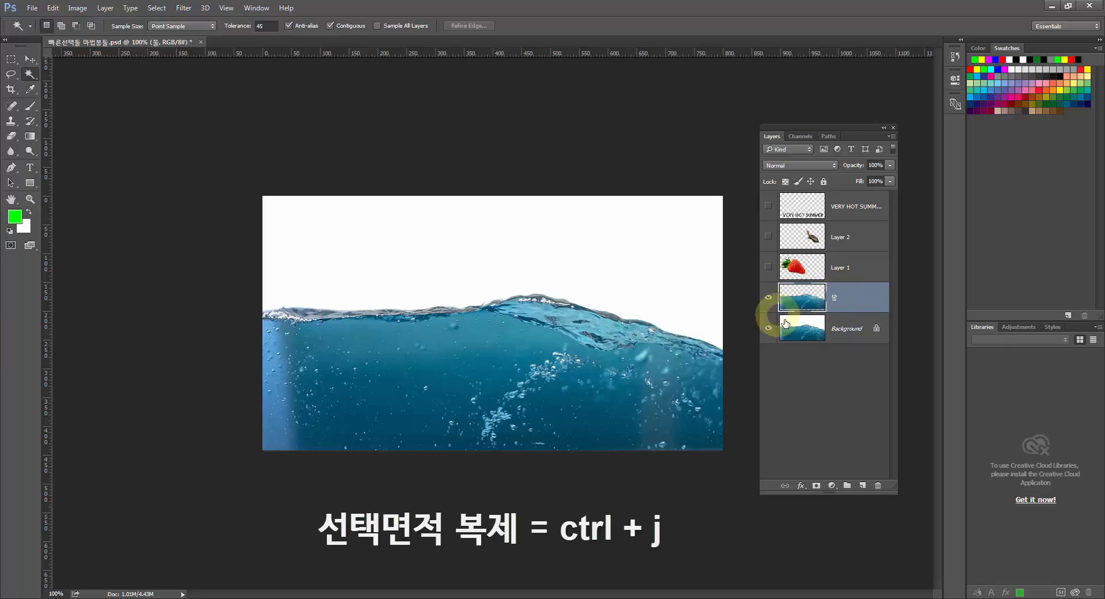
Show the strawberry and turtle layers again and move the 물 layer above the turtle's Layer 2.
left_click(770, 268)
left_click(770, 238)
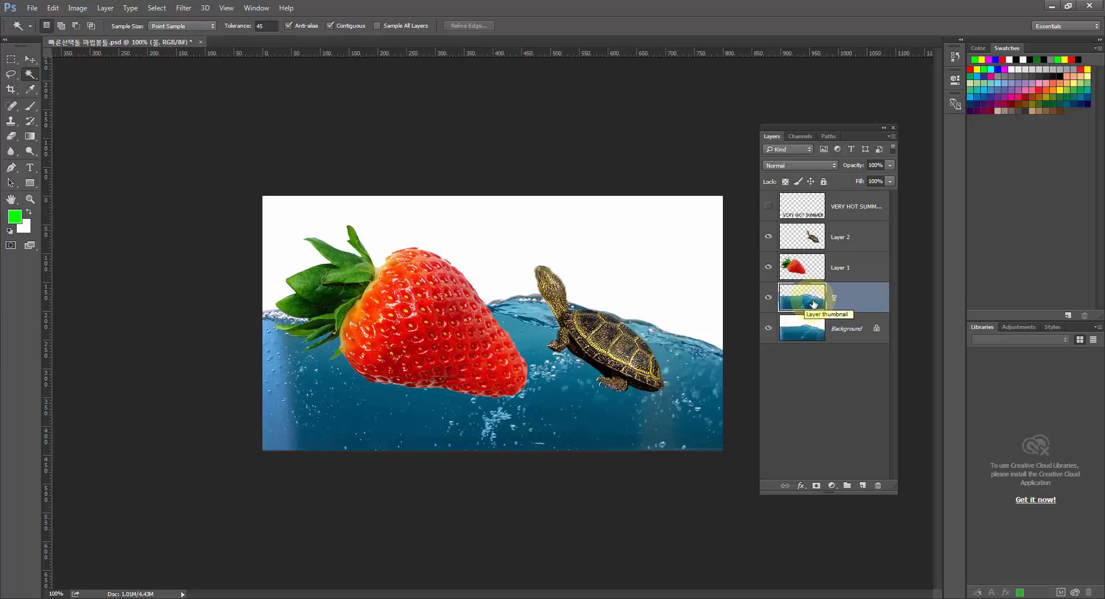
left_click(30, 59)
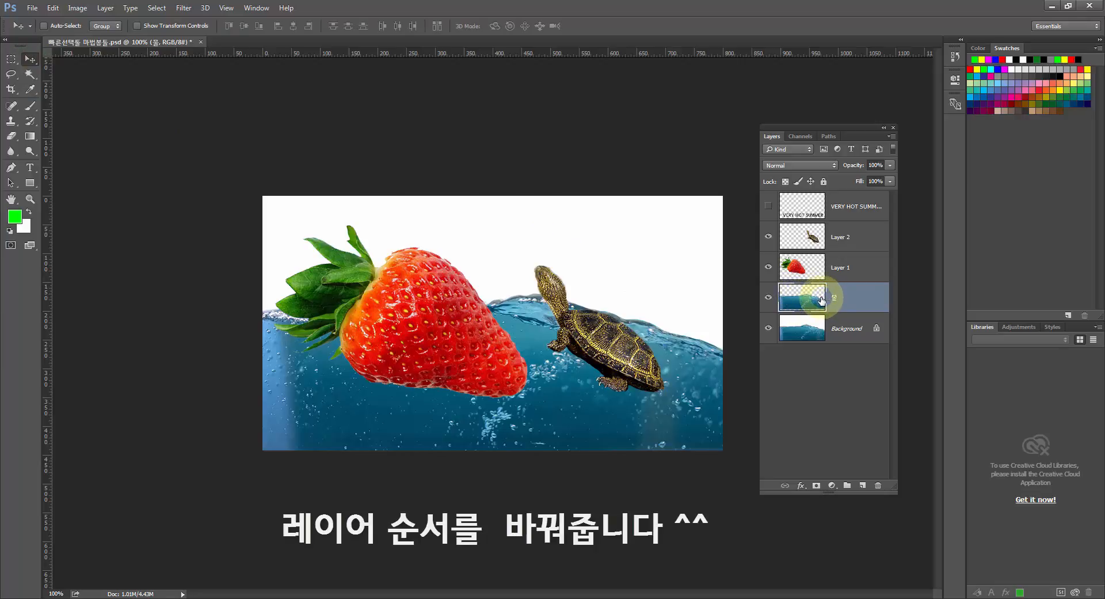
left_click_drag(818, 298, 812, 226)
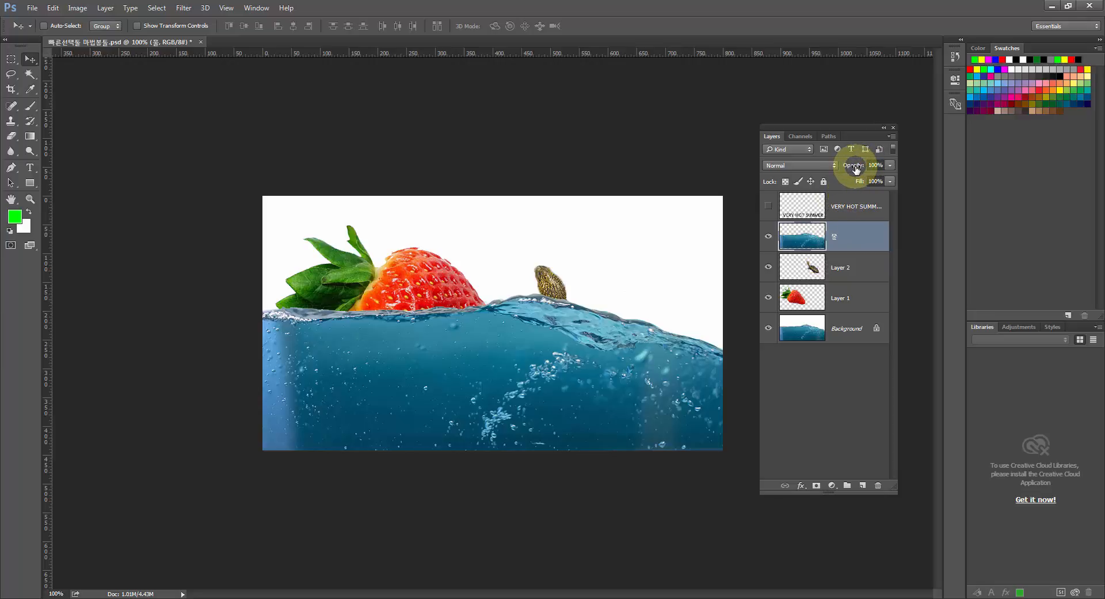
Set the opacity of the 물 layer to 40%.
key("ctrl")
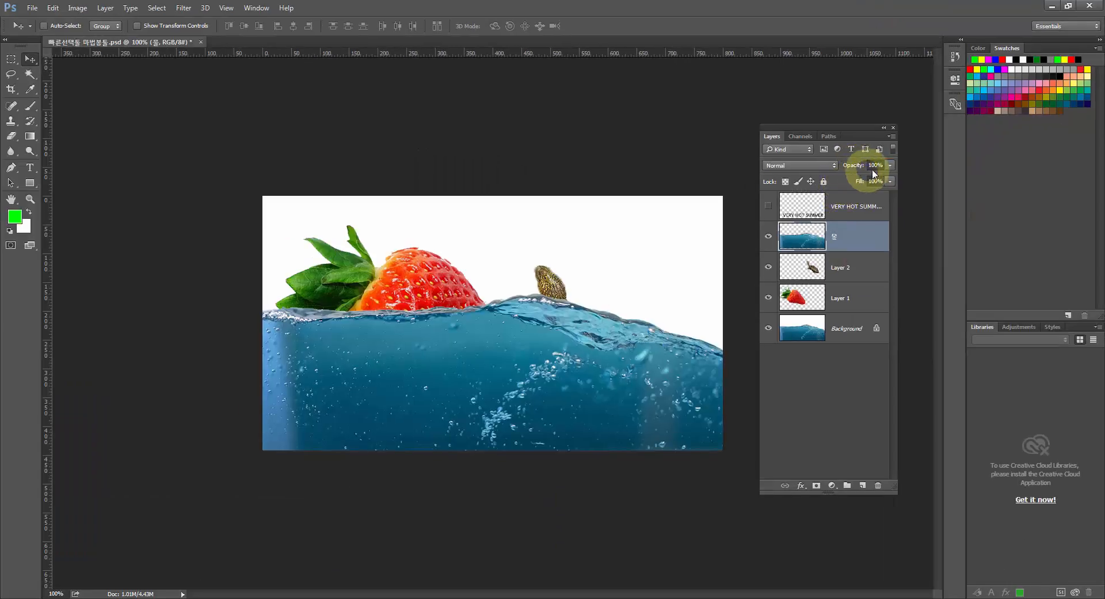
left_click(674, 249)
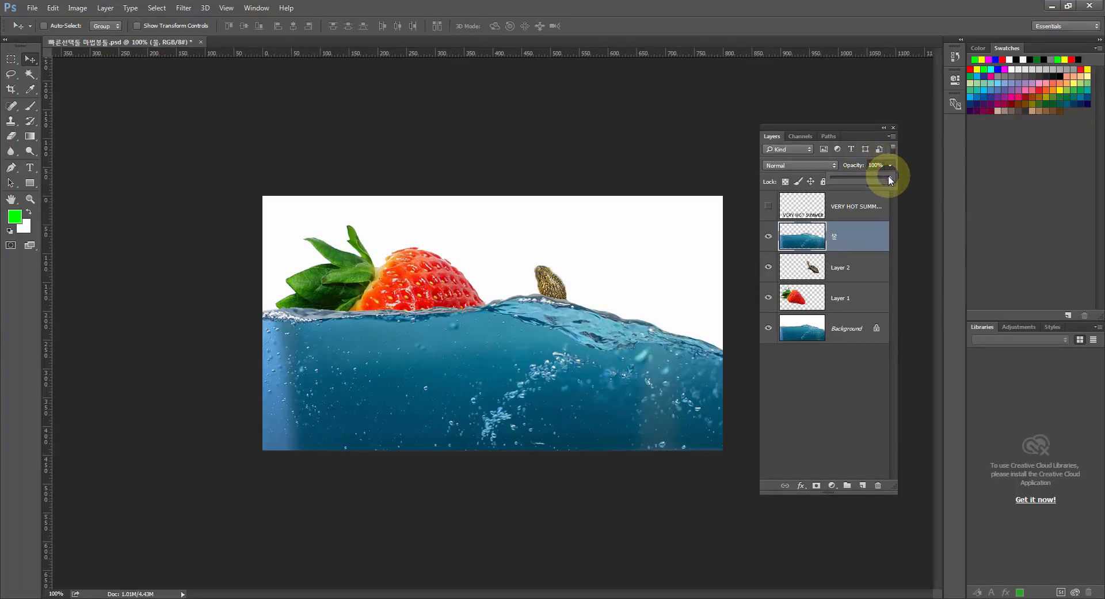
left_click_drag(889, 177, 855, 177)
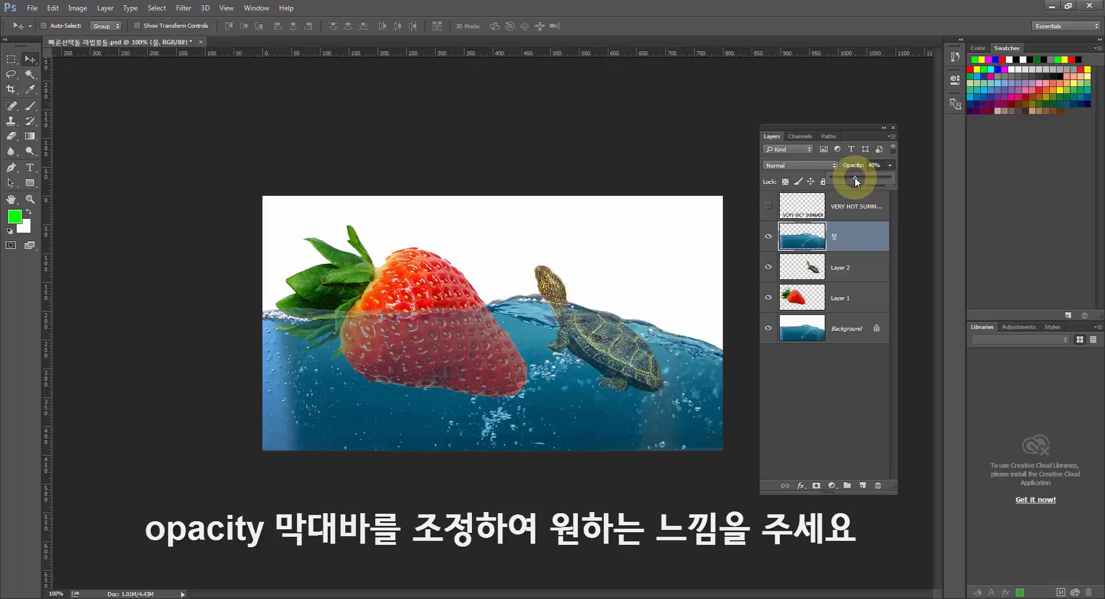
left_click(821, 238)
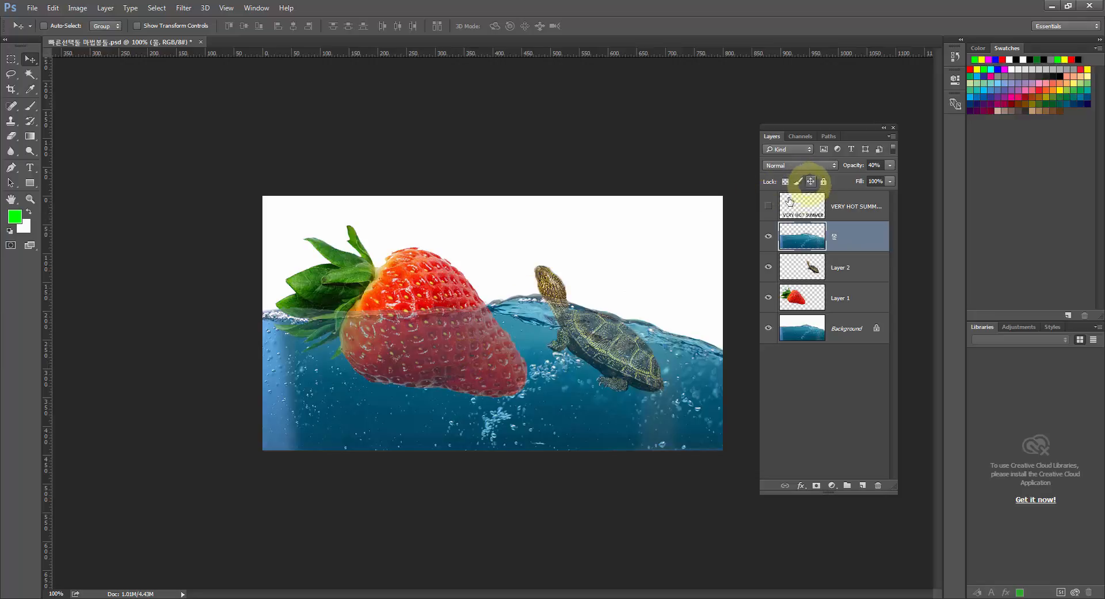
Show the VERY HOT SUMMER text layer, duplicate it, and hide the original.
left_click(769, 205)
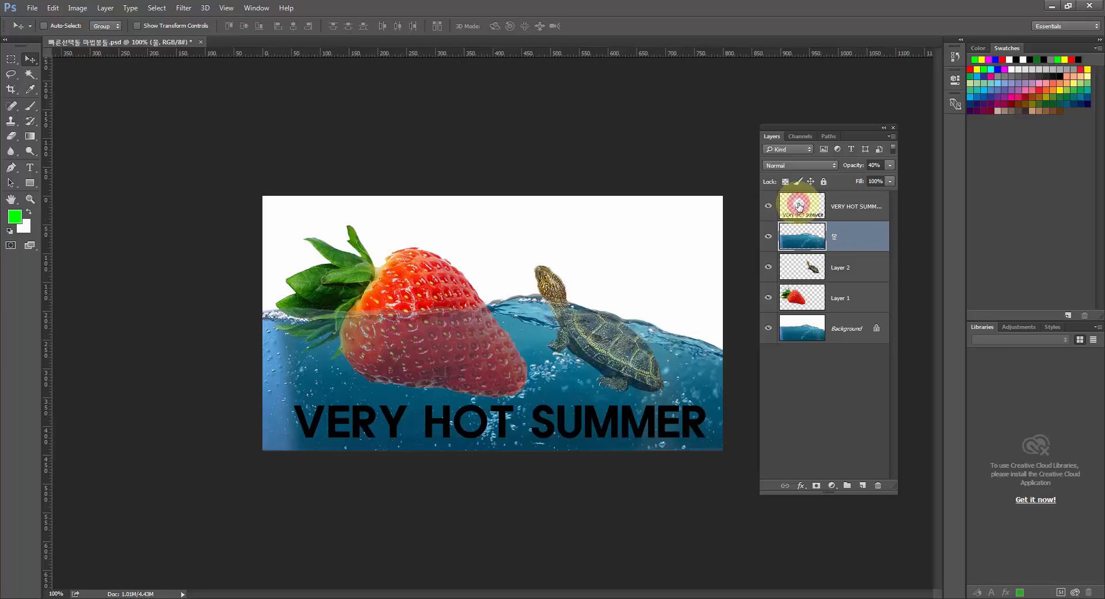
left_click(794, 206)
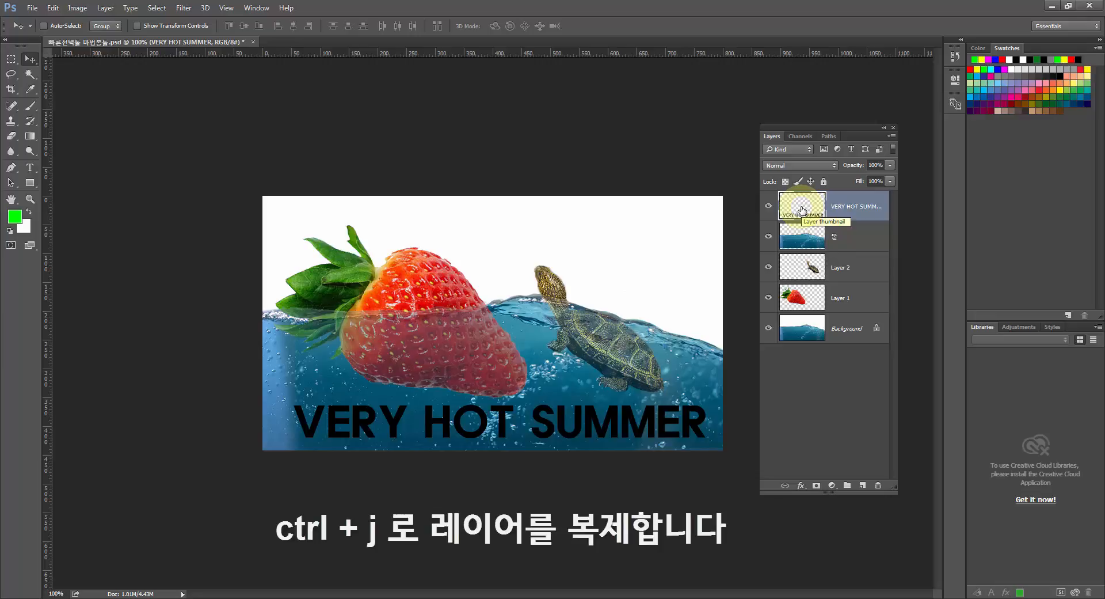
key("ctrl+j")
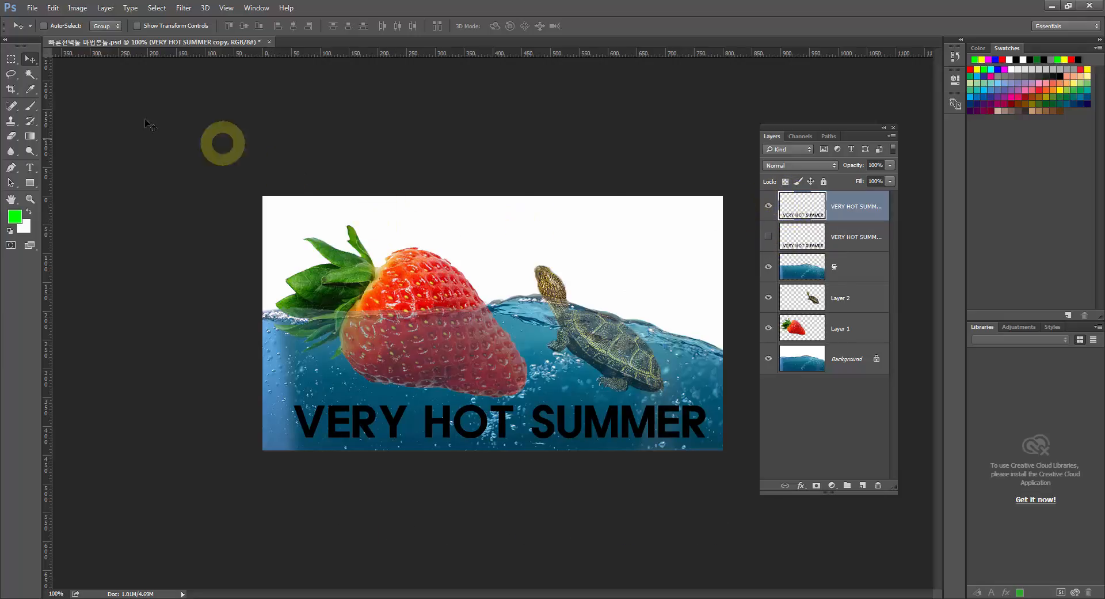
Try selecting the letters of VERY one by one with the contiguous Magic Wand, and clear the selection.
left_click(30, 74)
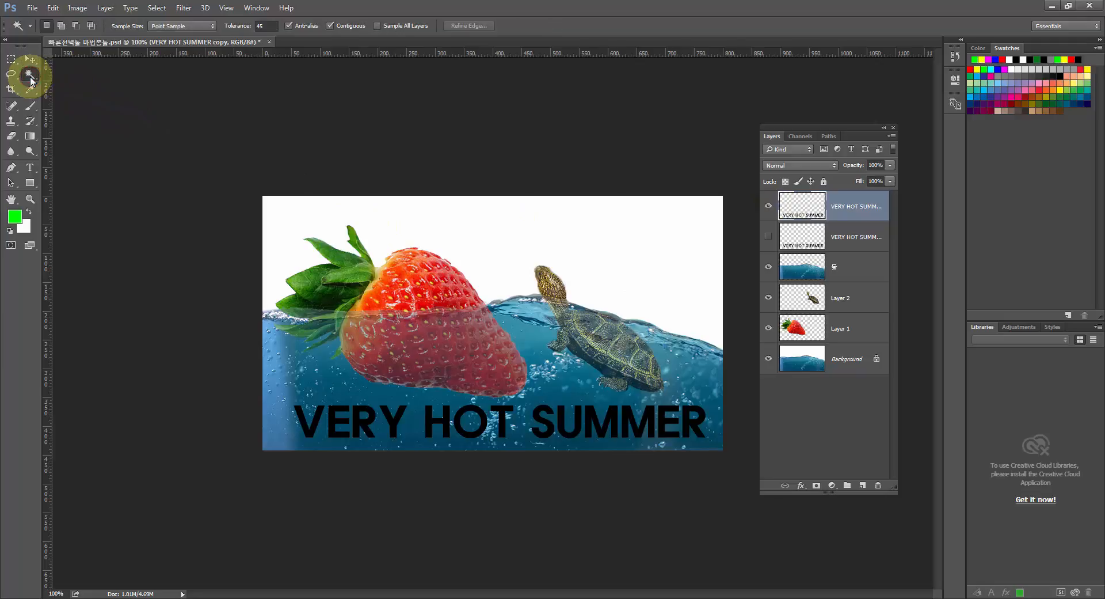
left_click(331, 421, "shift")
left_click(357, 425, "shift")
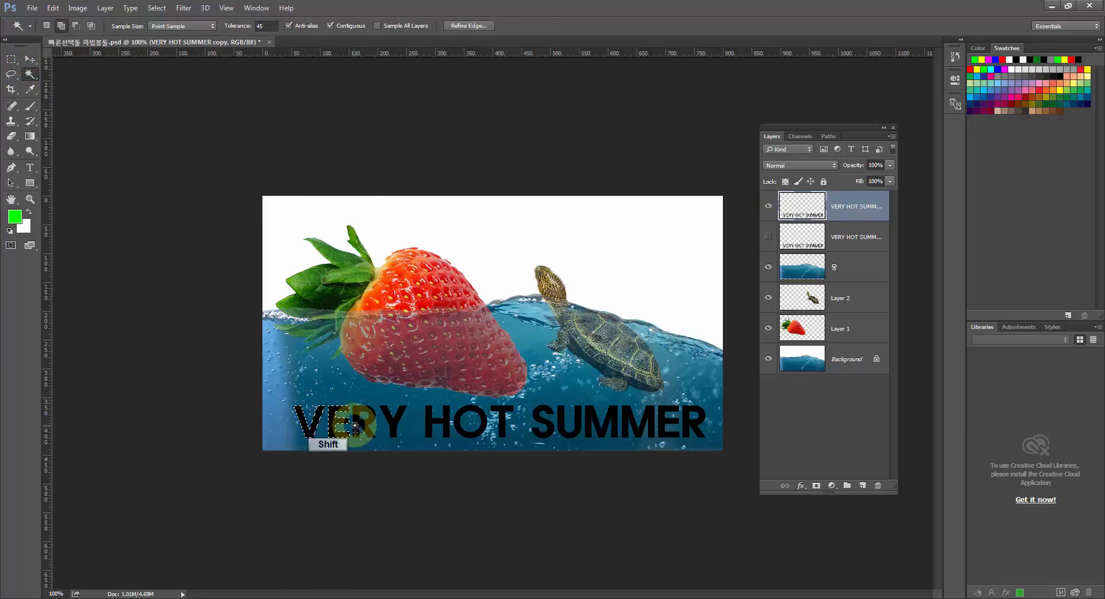
left_click(388, 427, "shift")
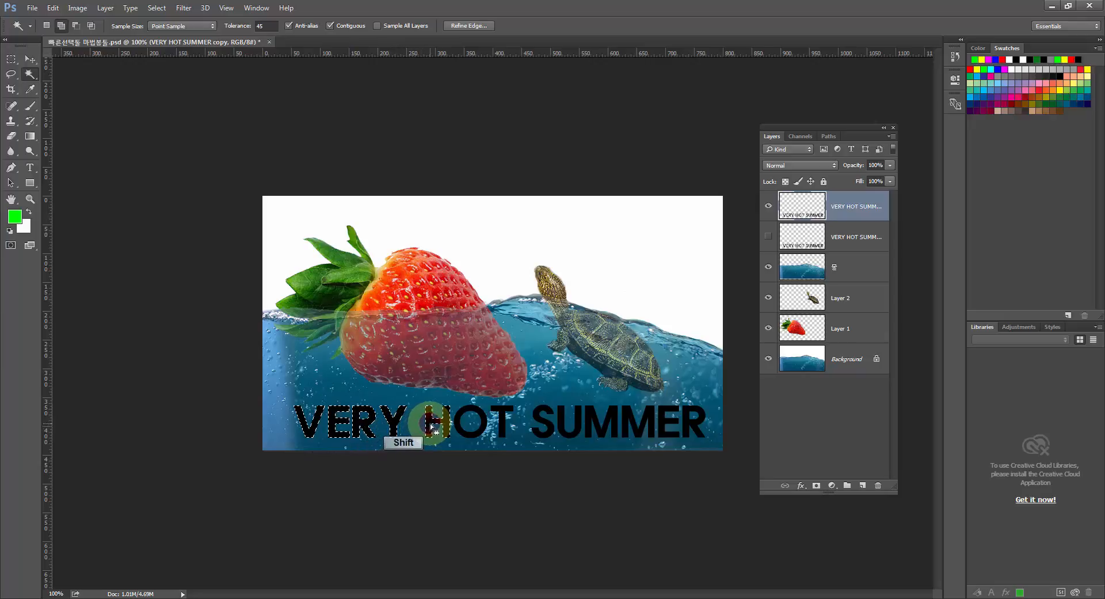
key("ctrl+d")
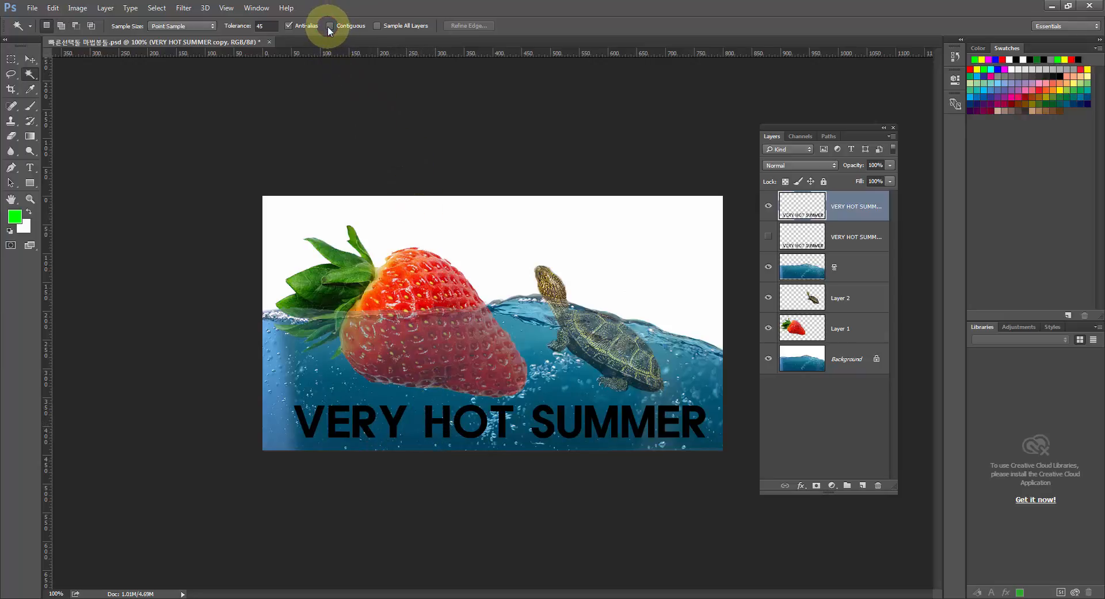
Turn off Contiguous for the Magic Wand, select all the copied lettering, fill it with the white background color, and deselect.
left_click(330, 26)
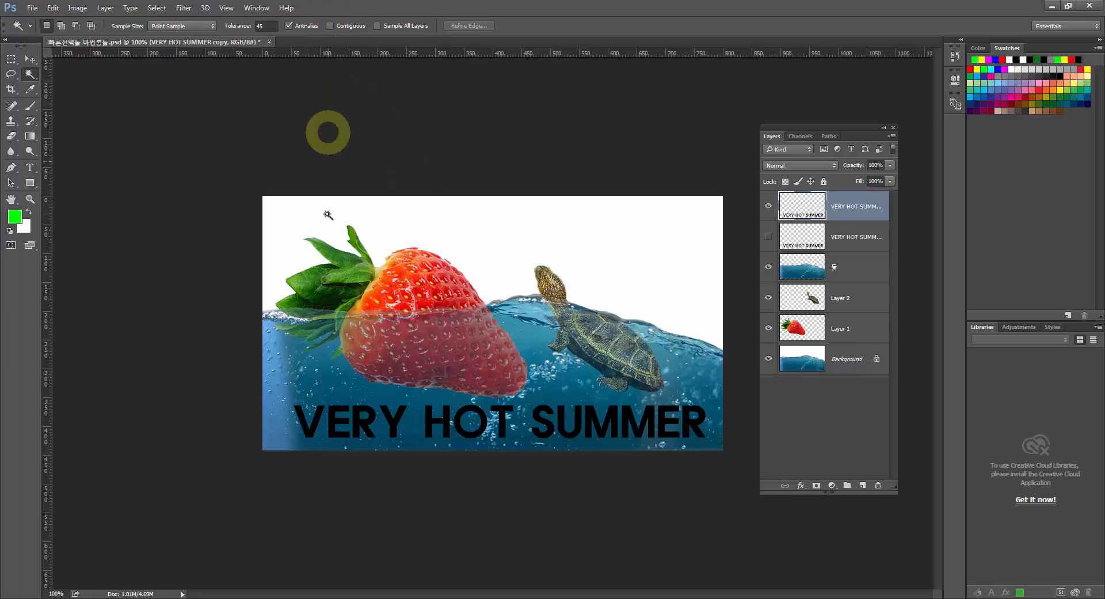
left_click(323, 415)
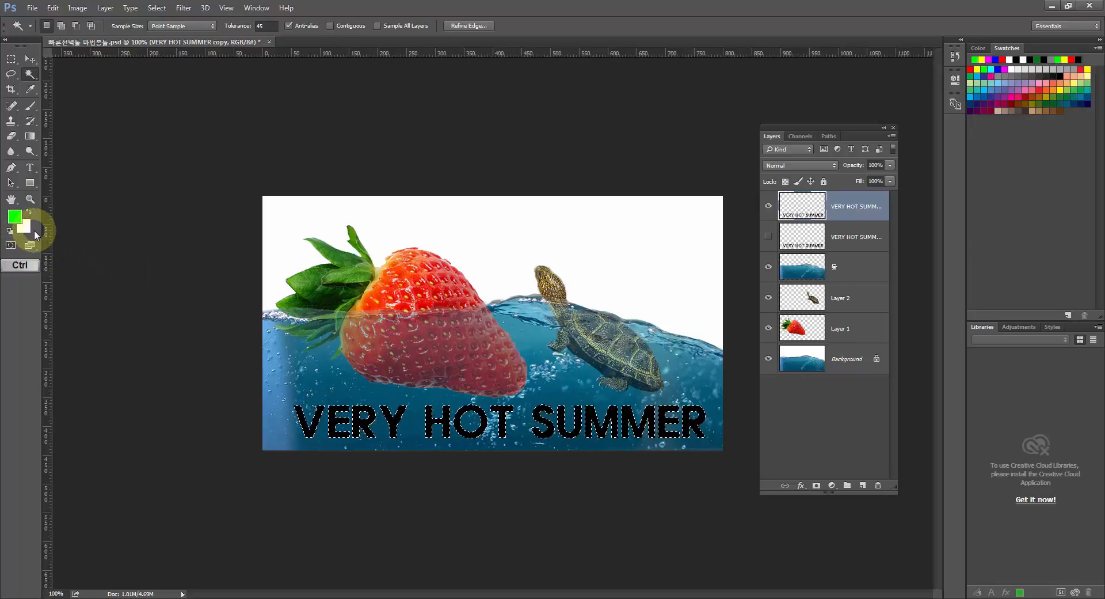
key("ctrl+BackSpace")
key("ctrl+d")
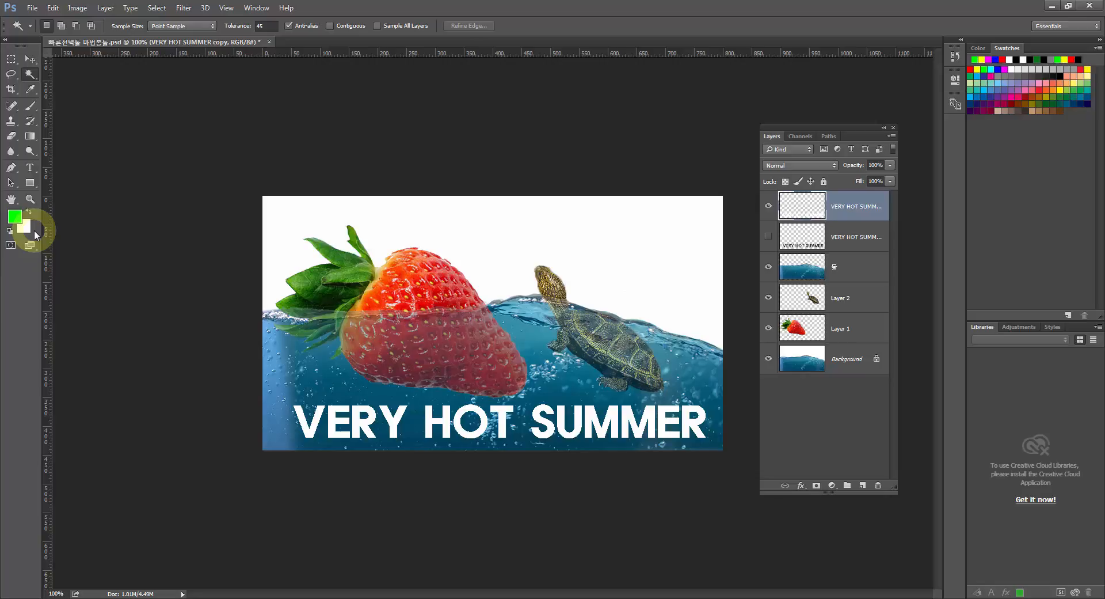
Examine the edges of the white V up close and compare them with the original black lettering.
left_click(30, 198)
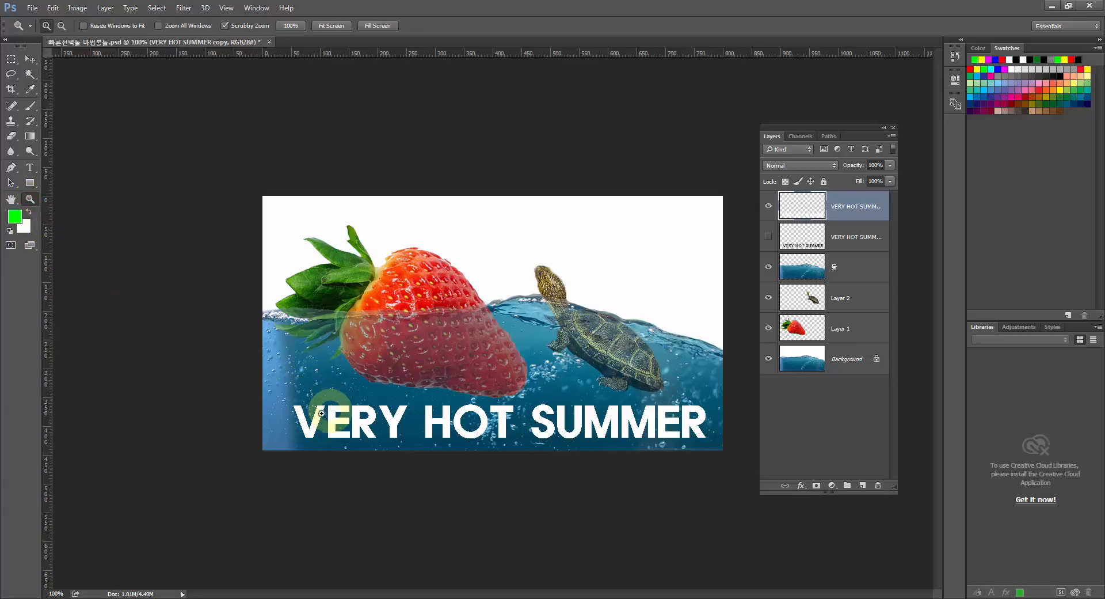
left_click_drag(305, 422, 263, 186)
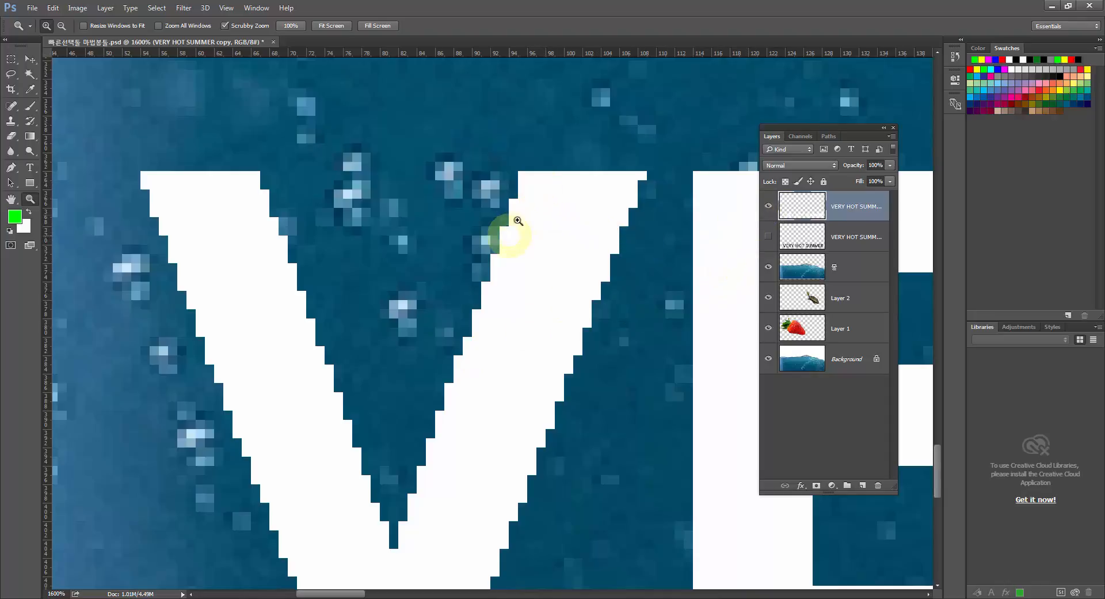
left_click(769, 206)
left_click(768, 236)
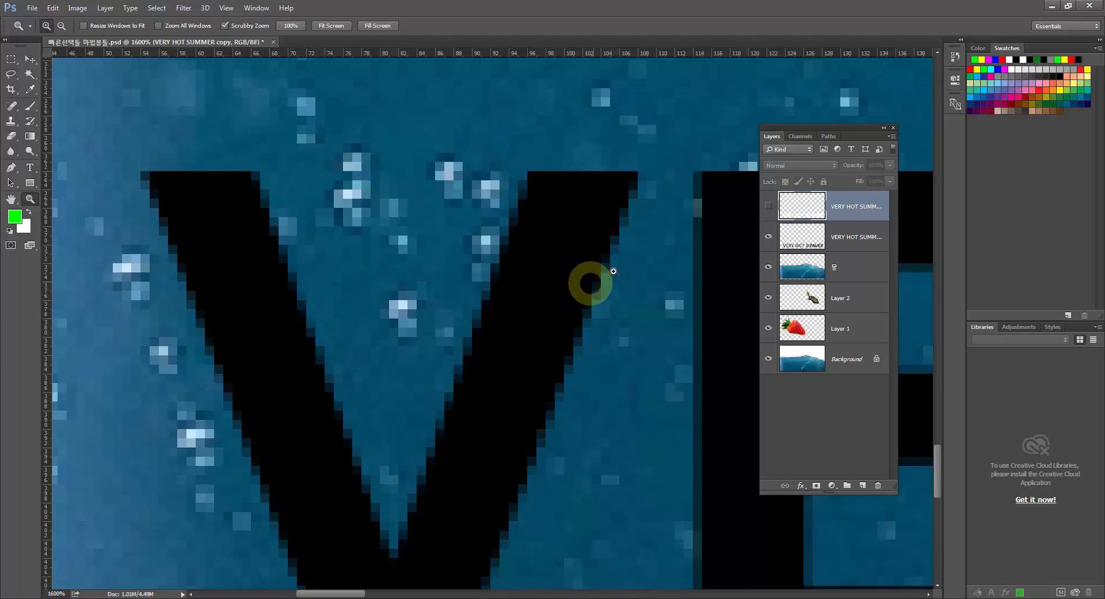
left_click(768, 236)
left_click(768, 207)
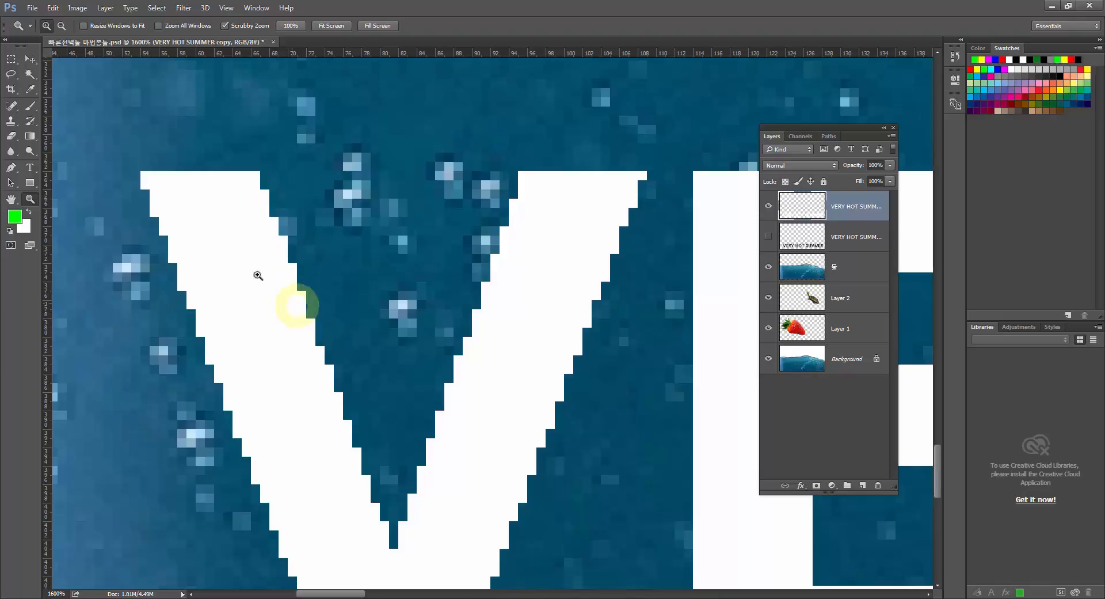
double_click(30, 198)
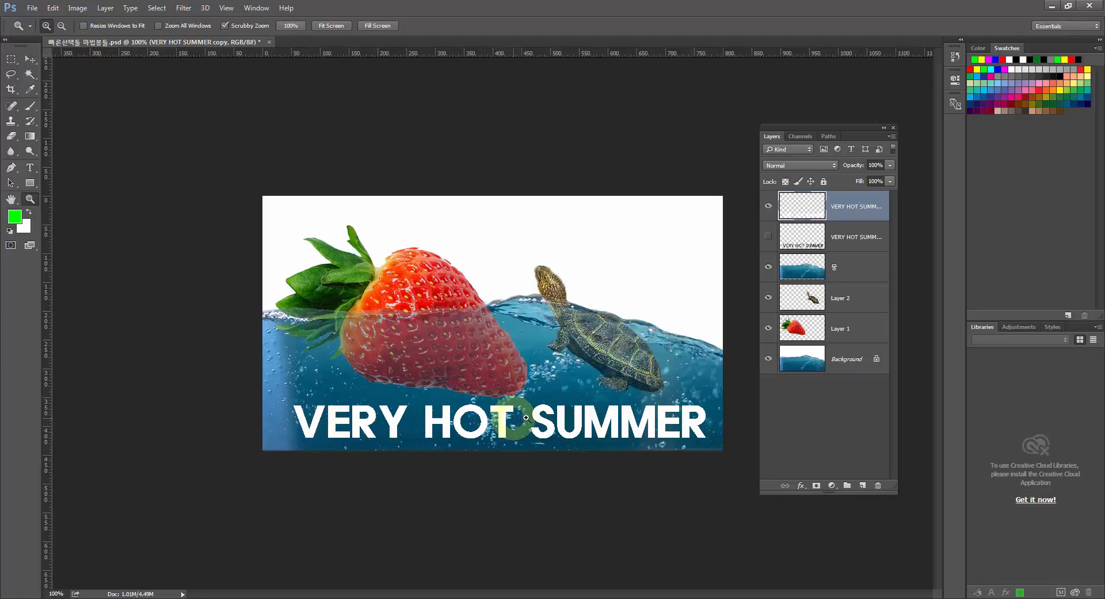
Delete the white-filled copy layer and show the original VERY HOT SUMMER layer again.
left_click(768, 208)
left_click_drag(803, 207, 878, 485)
left_click(771, 212)
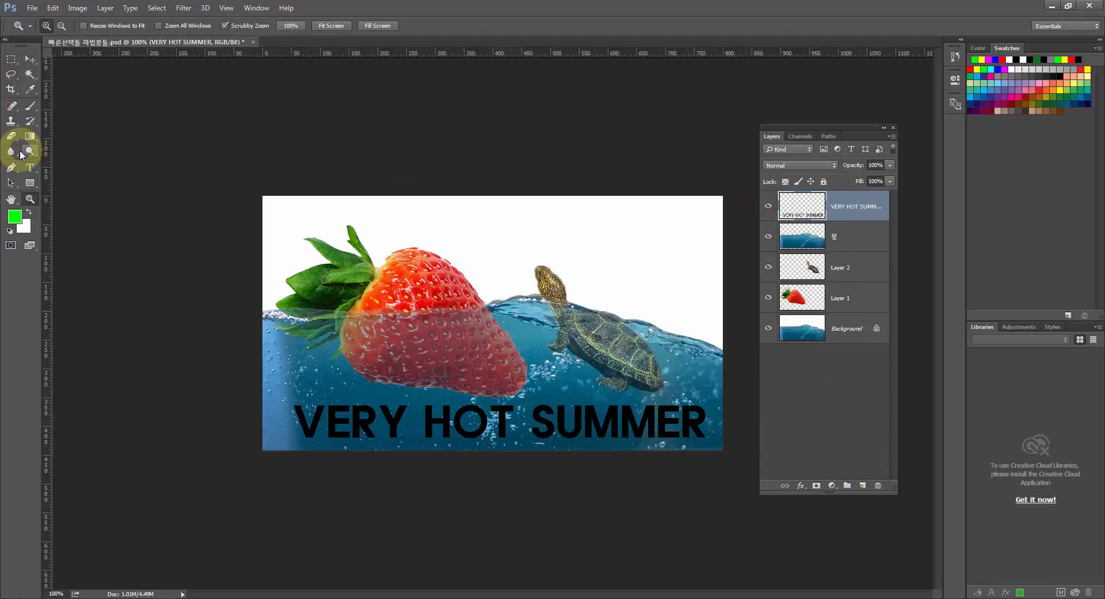
Duplicate the VERY HOT SUMMER layer twice and stack the two copies as separate lines above the original lettering.
left_click(30, 74)
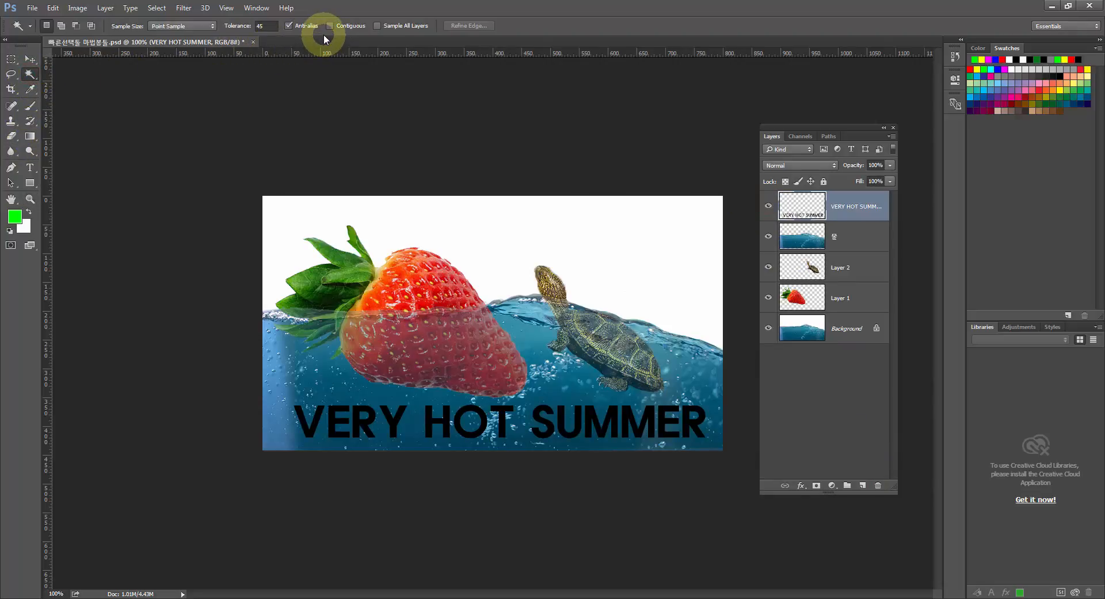
left_click(30, 199)
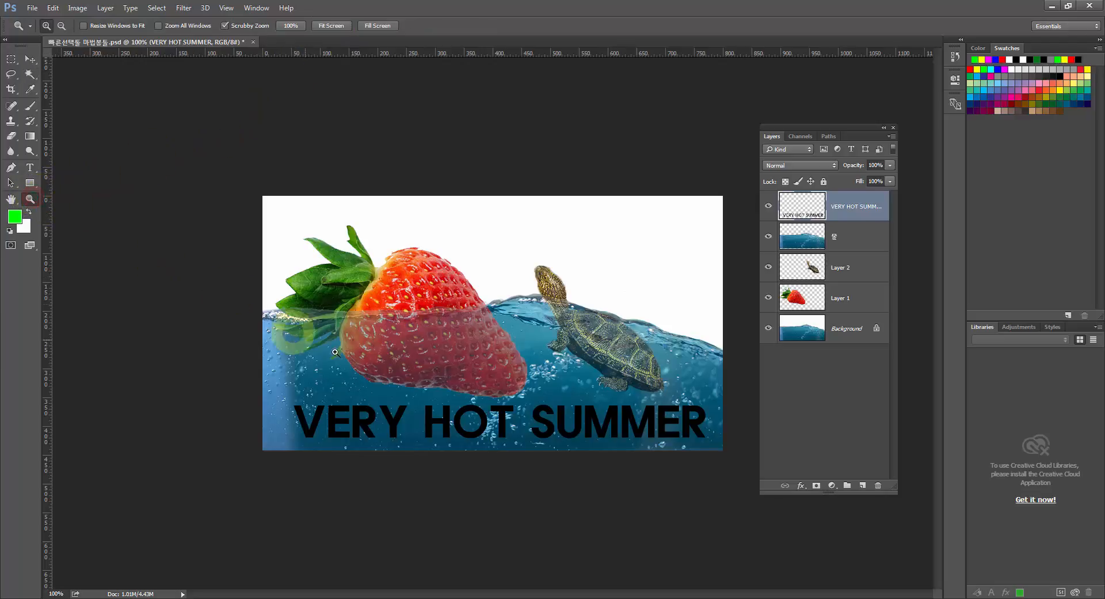
left_click(391, 424)
left_click(390, 424)
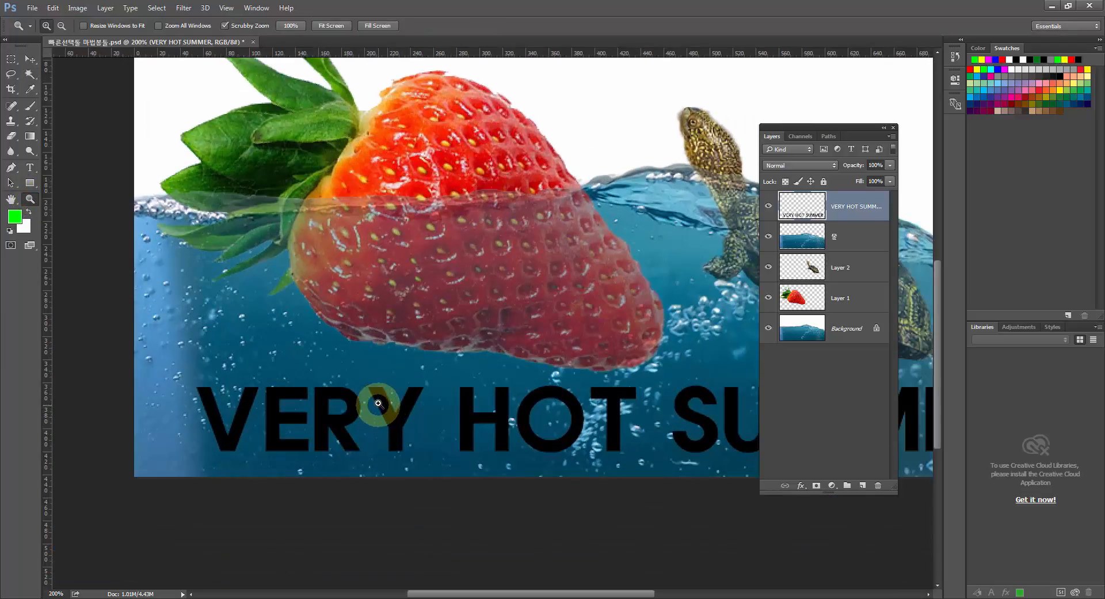
key("ctrl+j")
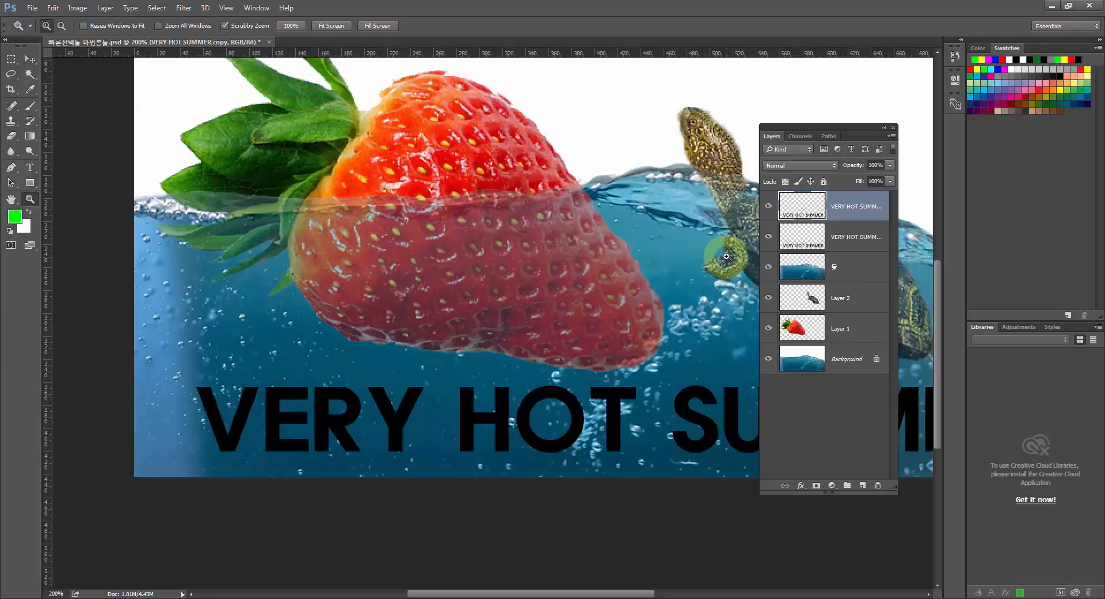
left_click(30, 58)
left_click_drag(273, 401, 278, 246)
key("ctrl")
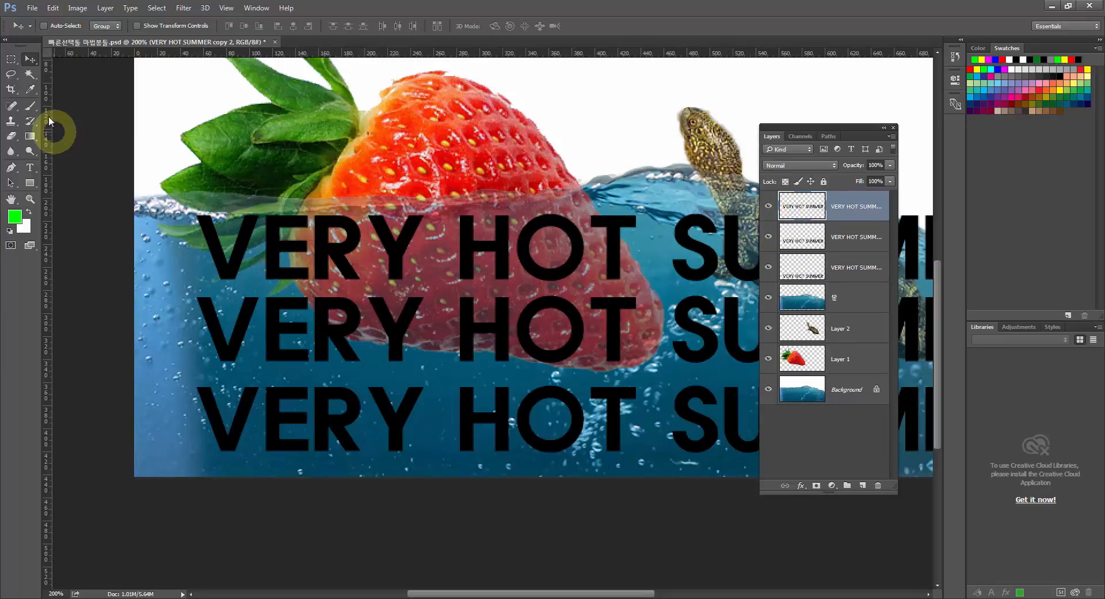
Select the uppermost line of lettering with the Magic Wand, fill it with the white background color, and deselect.
left_click(30, 75)
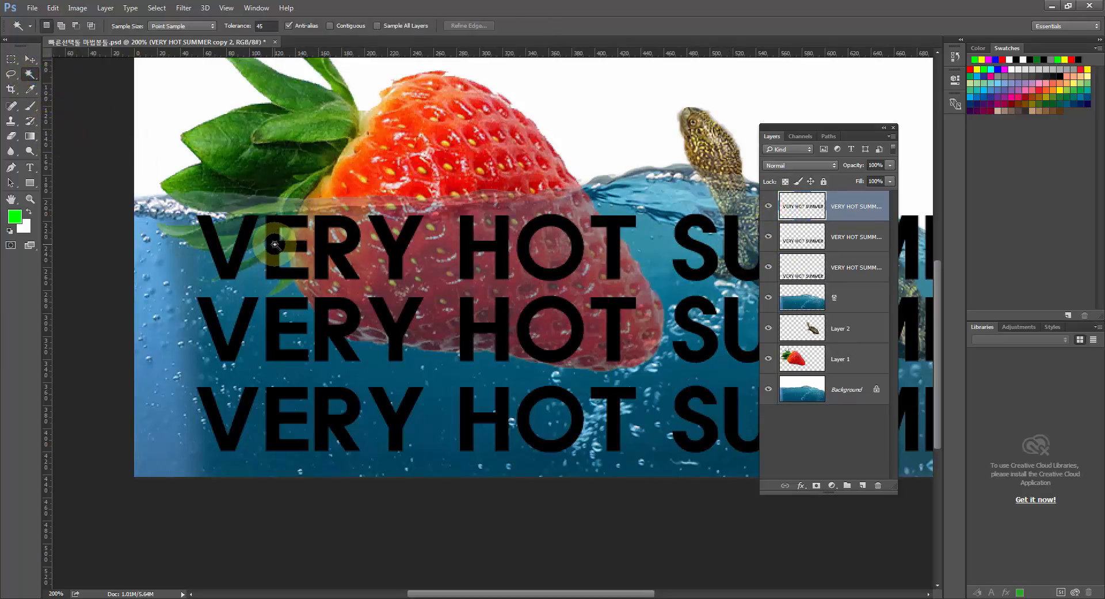
left_click(275, 247)
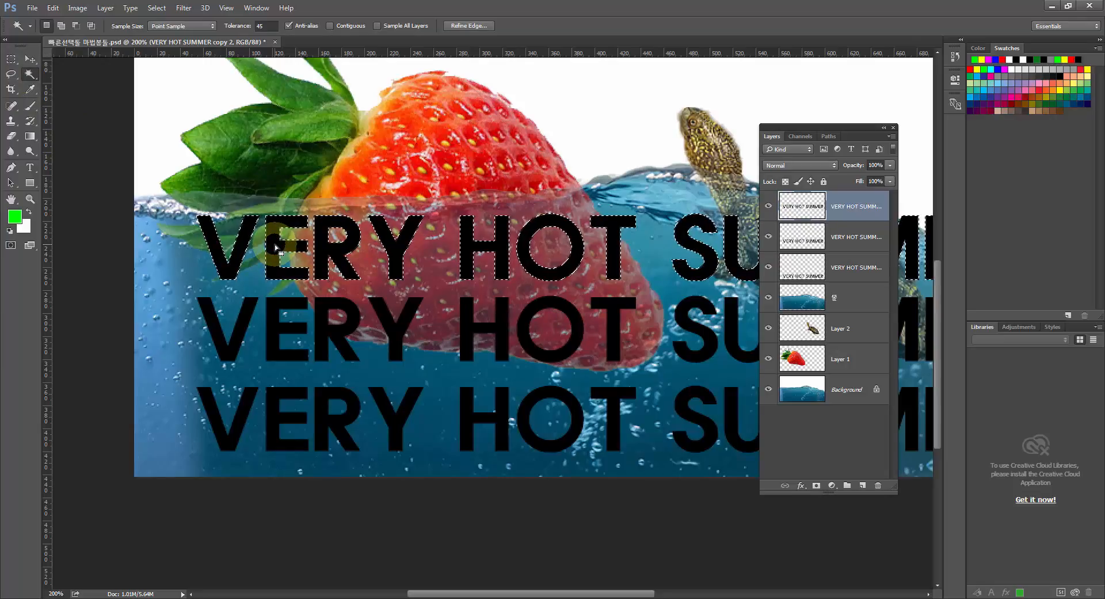
key("ctrl+BackSpace")
key("ctrl+d")
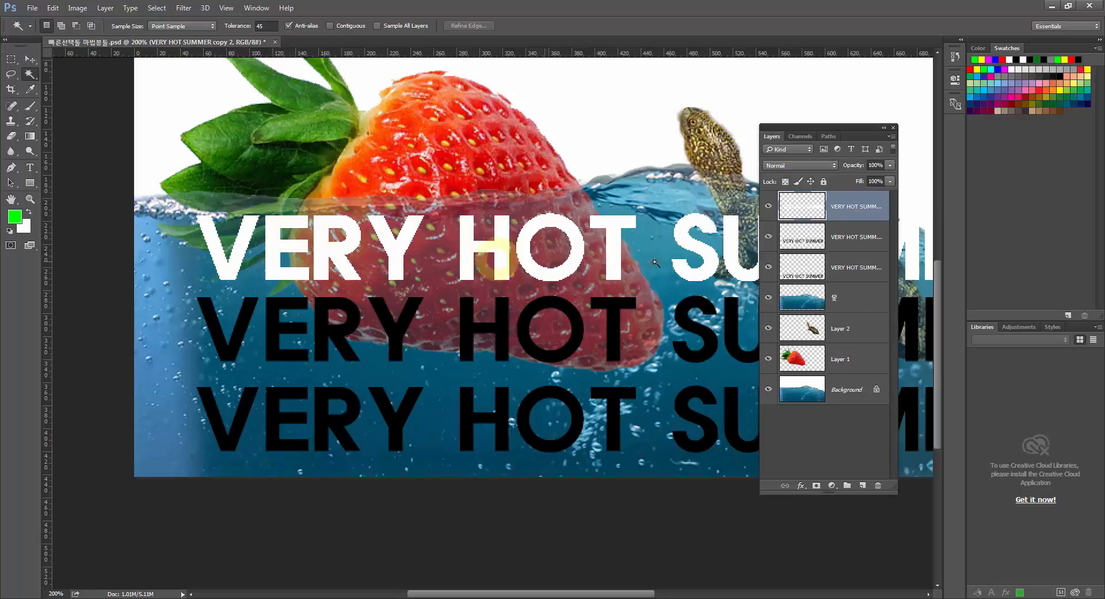
Load the middle copy layer's pixels as a selection, fill them with the white background color, and deselect.
left_click(807, 245)
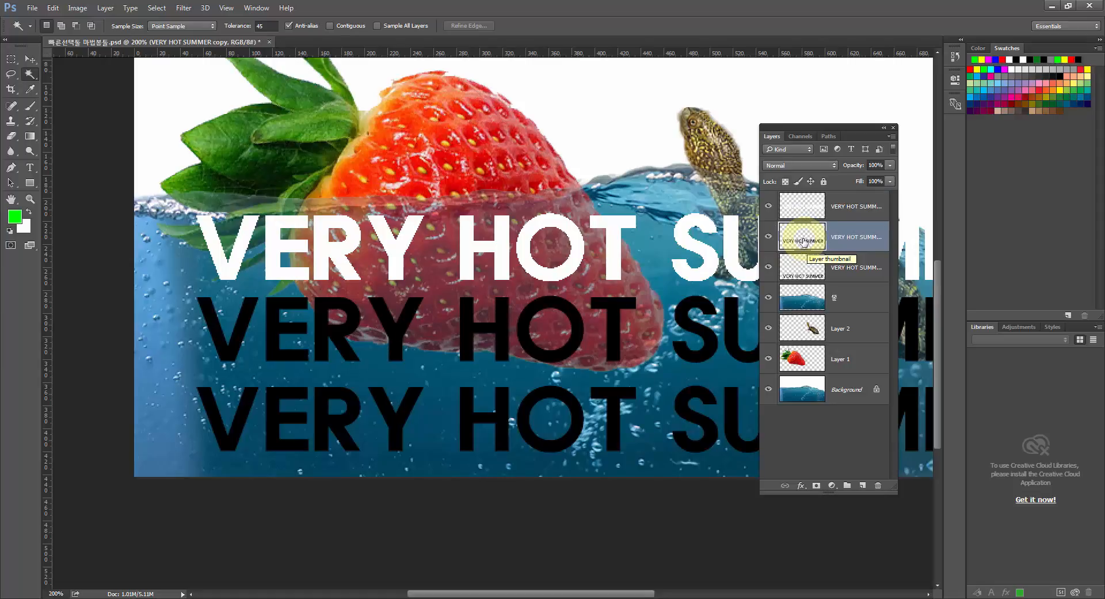
key("ctrl")
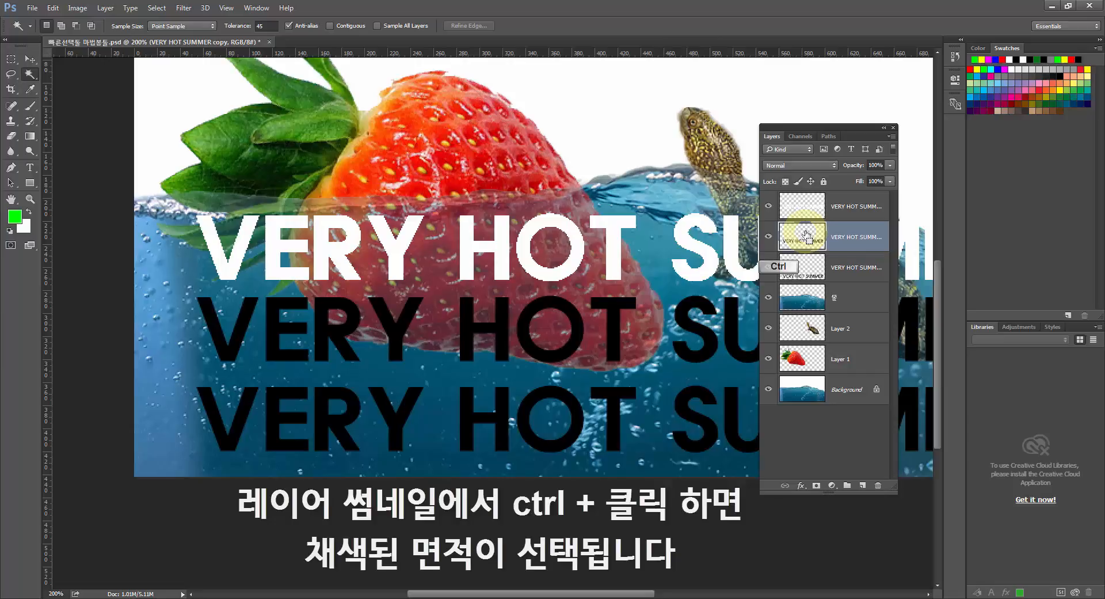
left_click(805, 235, "ctrl")
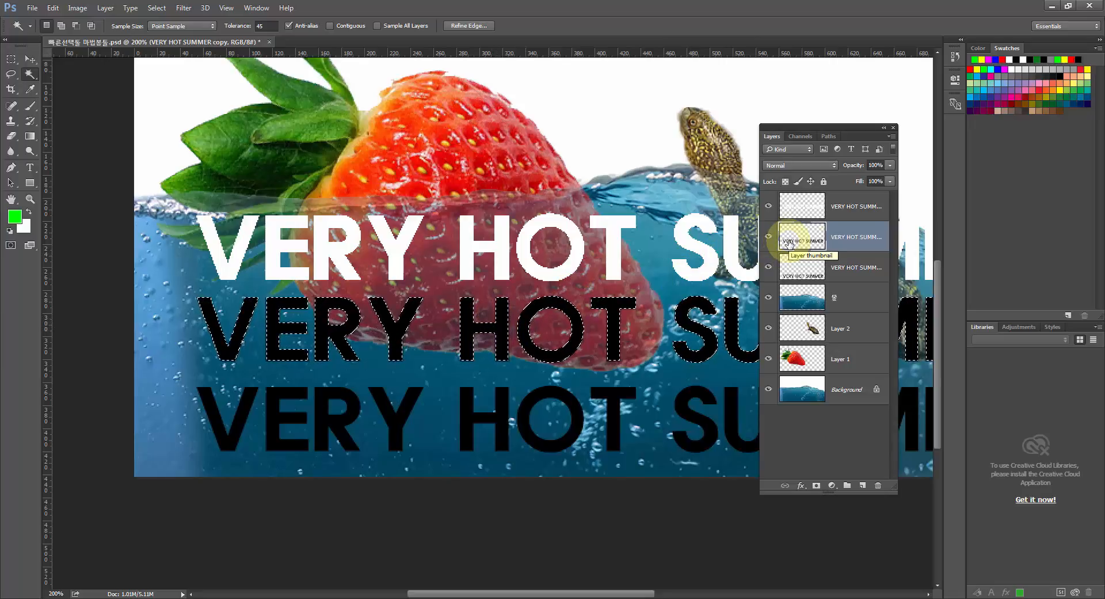
key("ctrl")
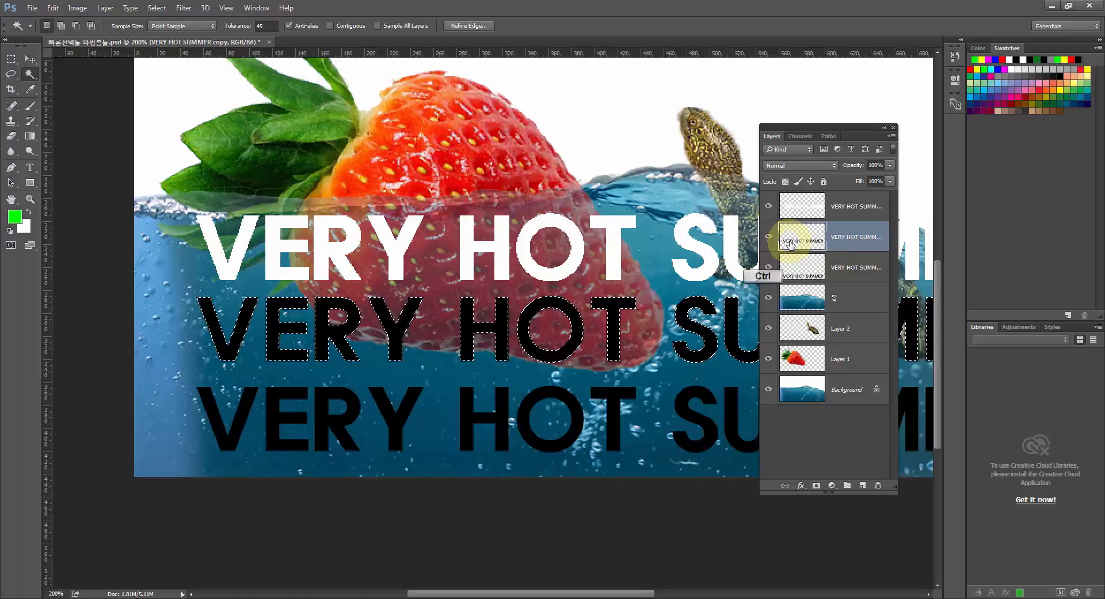
key("ctrl+BackSpace")
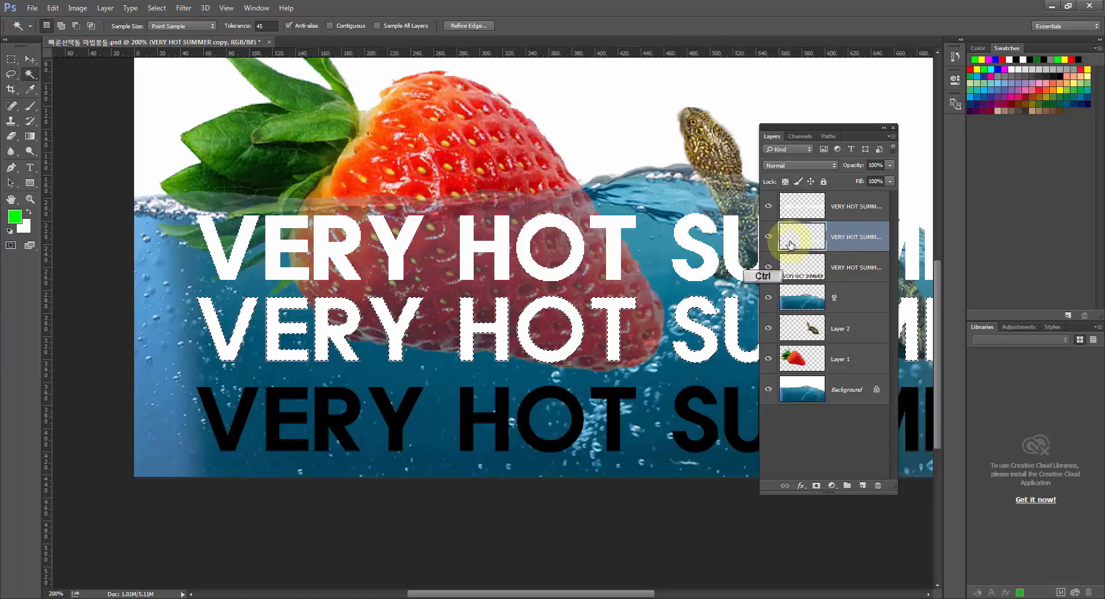
key("ctrl+d")
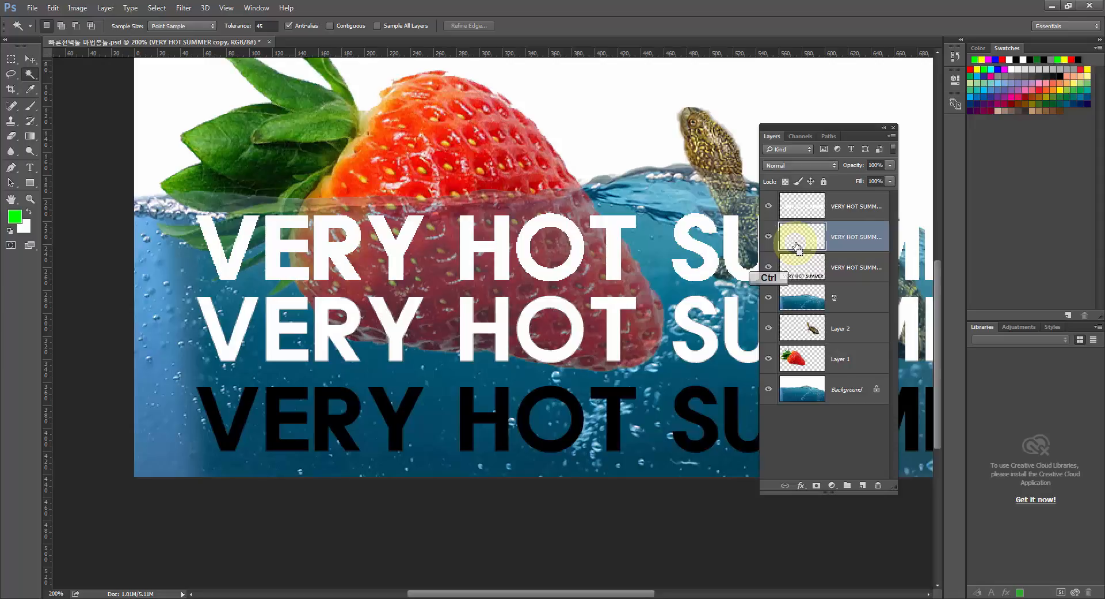
Lock the transparent pixels of the original VERY HOT SUMMER layer.
left_click(812, 269)
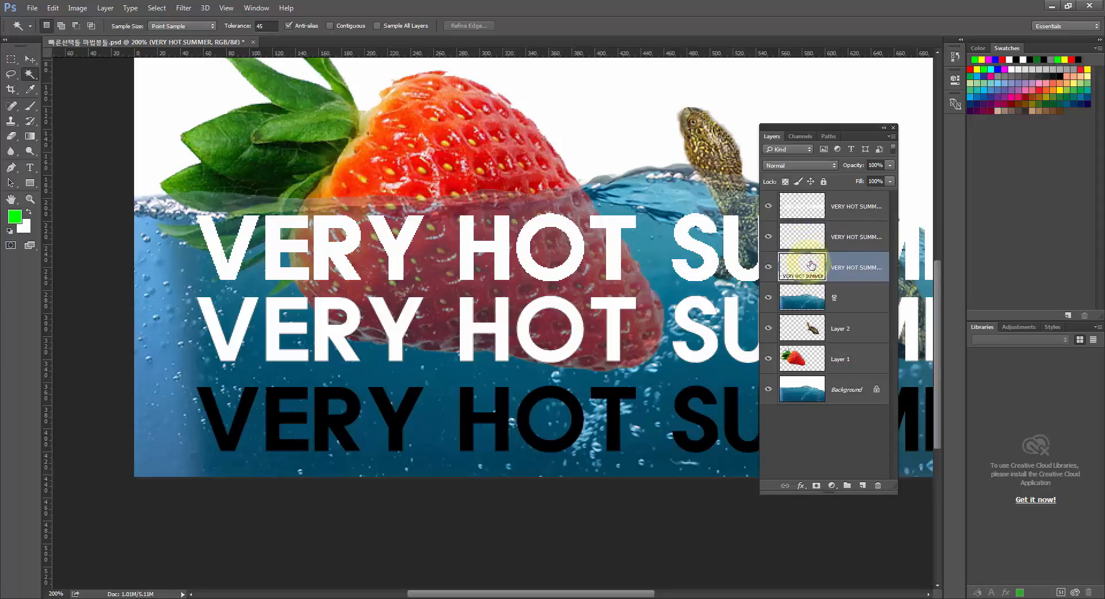
left_click(787, 187)
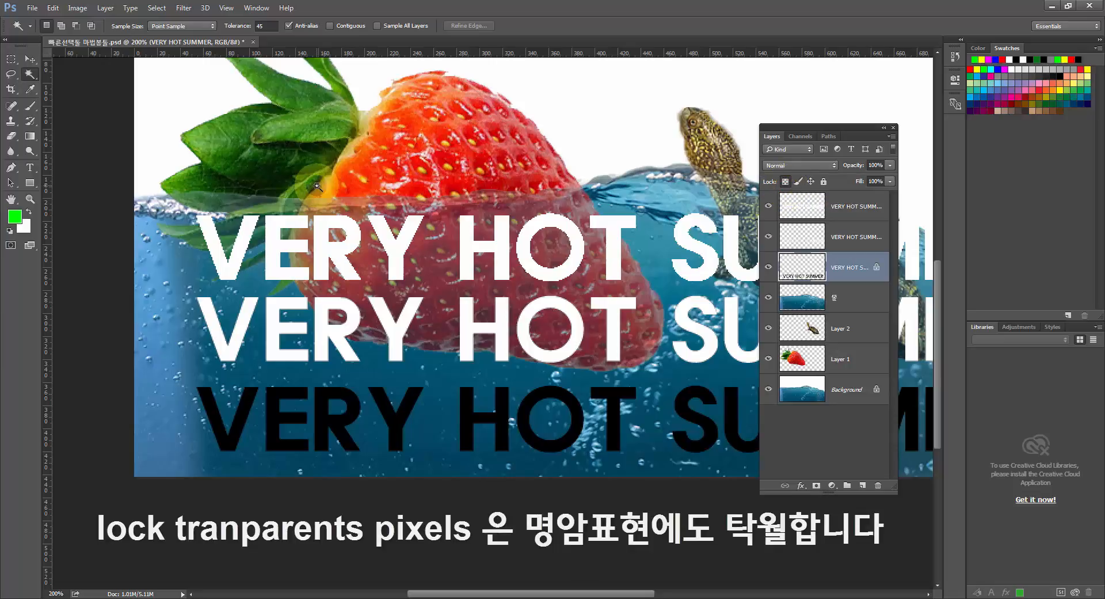
Test green Brush strokes over VERY HOT on the locked layer, and replace them with a white background-color fill.
left_click(30, 106)
mouse_move(173, 354)
left_mouse_down()
mouse_move(179, 429)
mouse_move(184, 407)
left_mouse_up()
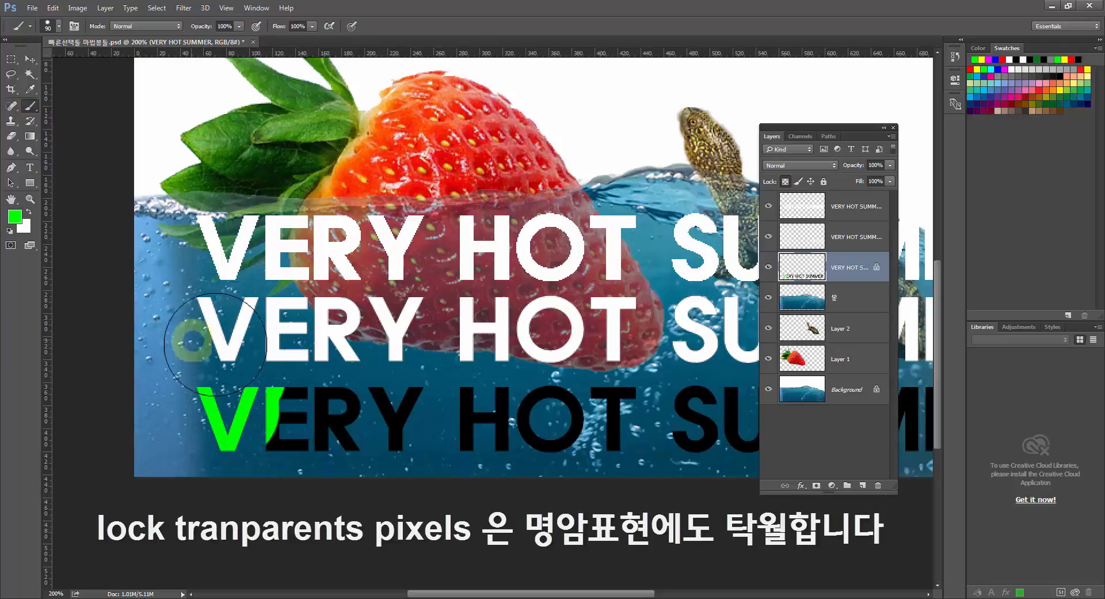
left_click(784, 182)
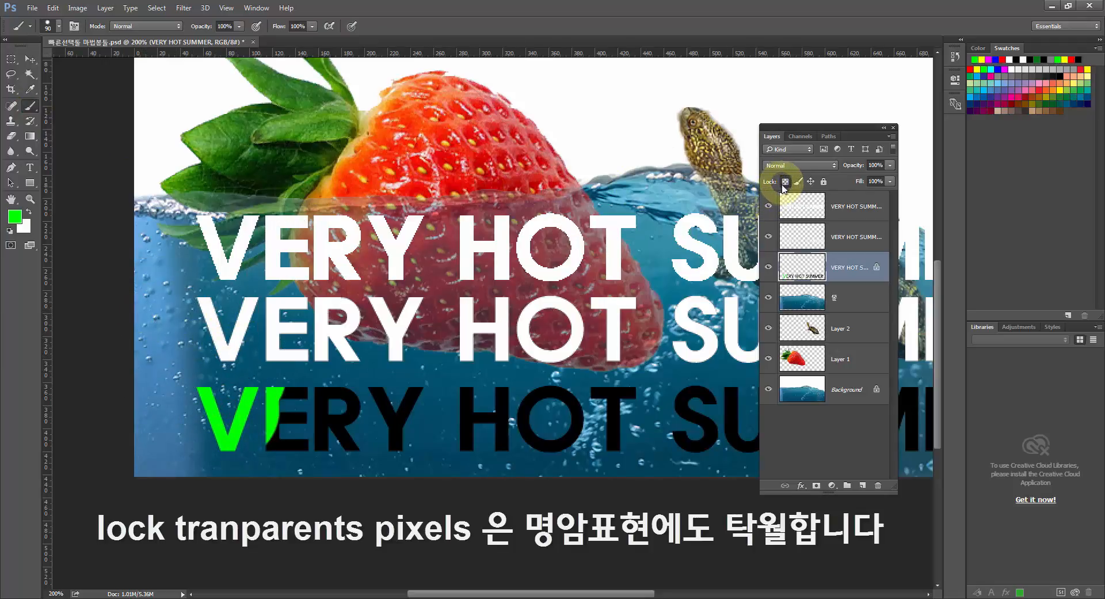
mouse_move(309, 394)
left_mouse_down()
mouse_move(349, 405)
mouse_move(357, 417)
mouse_move(407, 396)
mouse_move(421, 420)
mouse_move(460, 436)
mouse_move(521, 412)
left_mouse_up()
left_click_drag(556, 421, 570, 421)
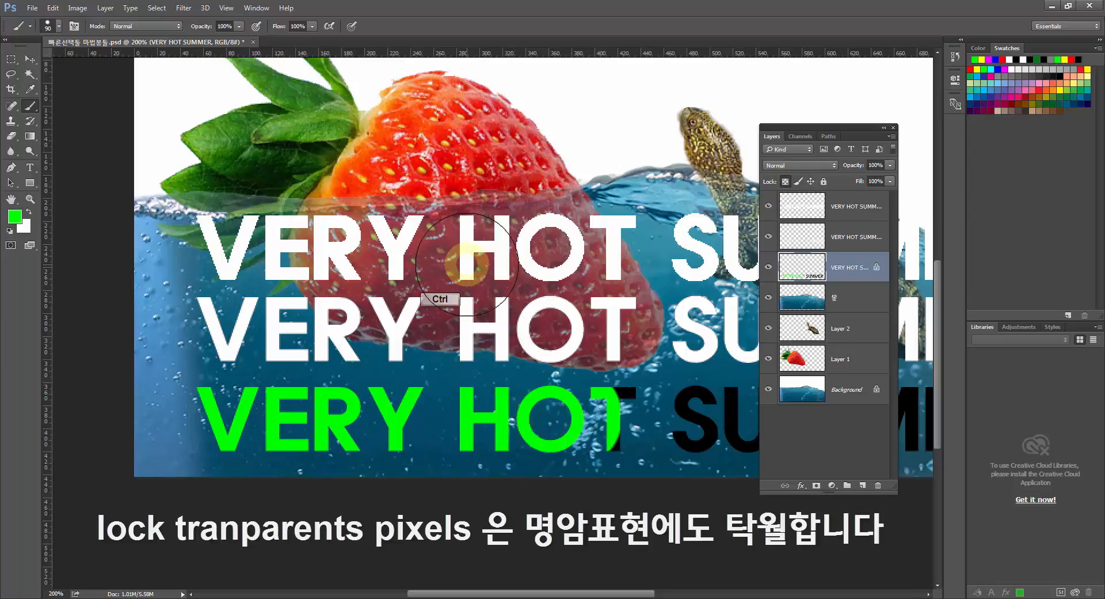
key("ctrl+z")
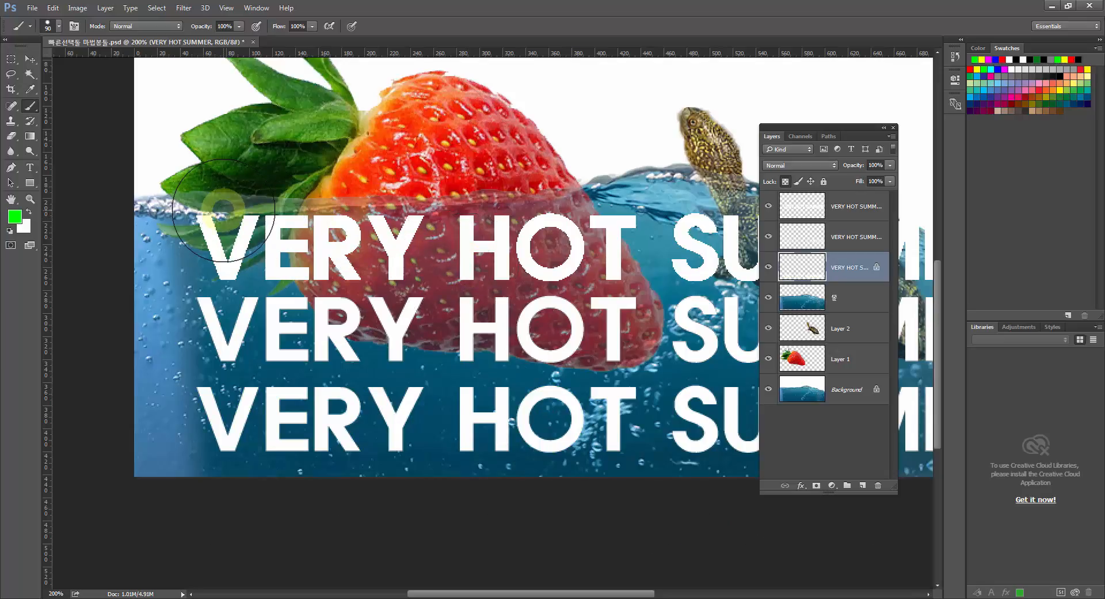
Examine the edge pixels of the uppermost VERY HOT SUMMER line around its V at high magnification.
left_click(33, 199)
left_click(222, 340)
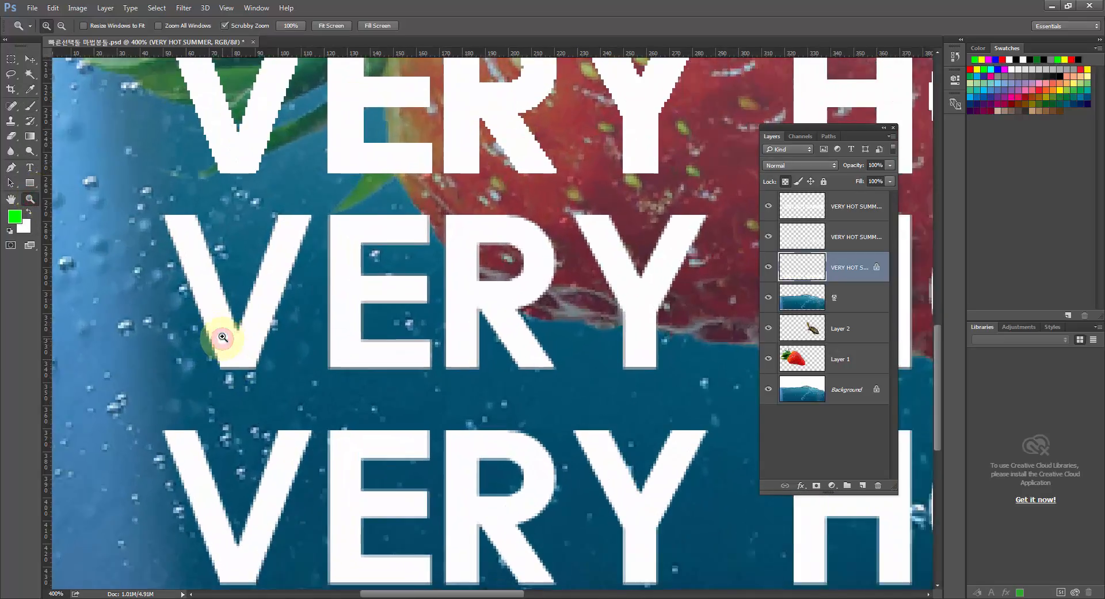
left_click(222, 291)
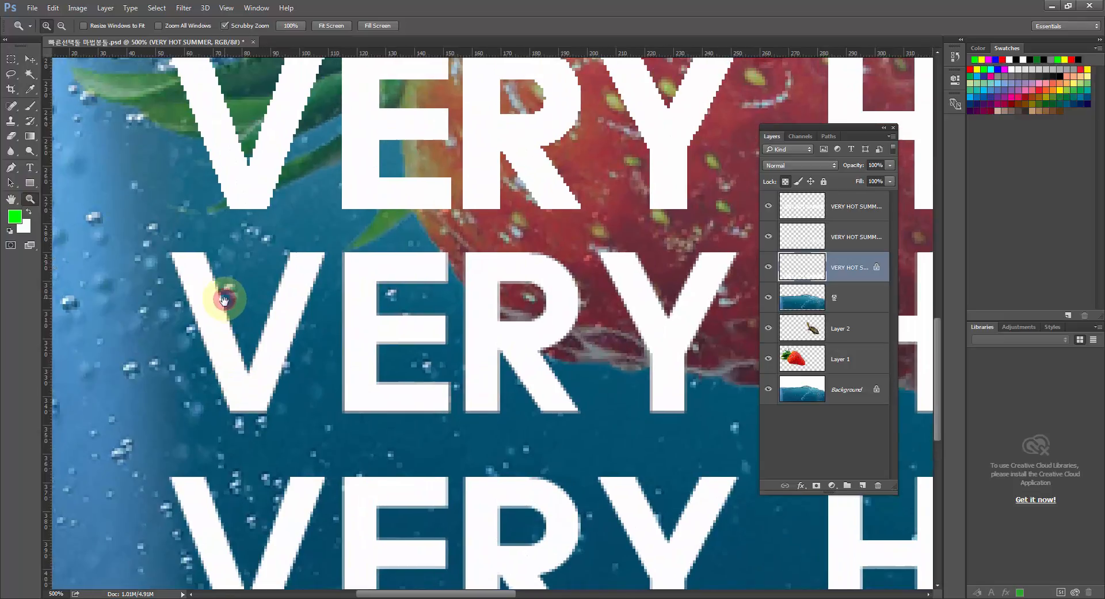
scroll(230, 253, "down", 2)
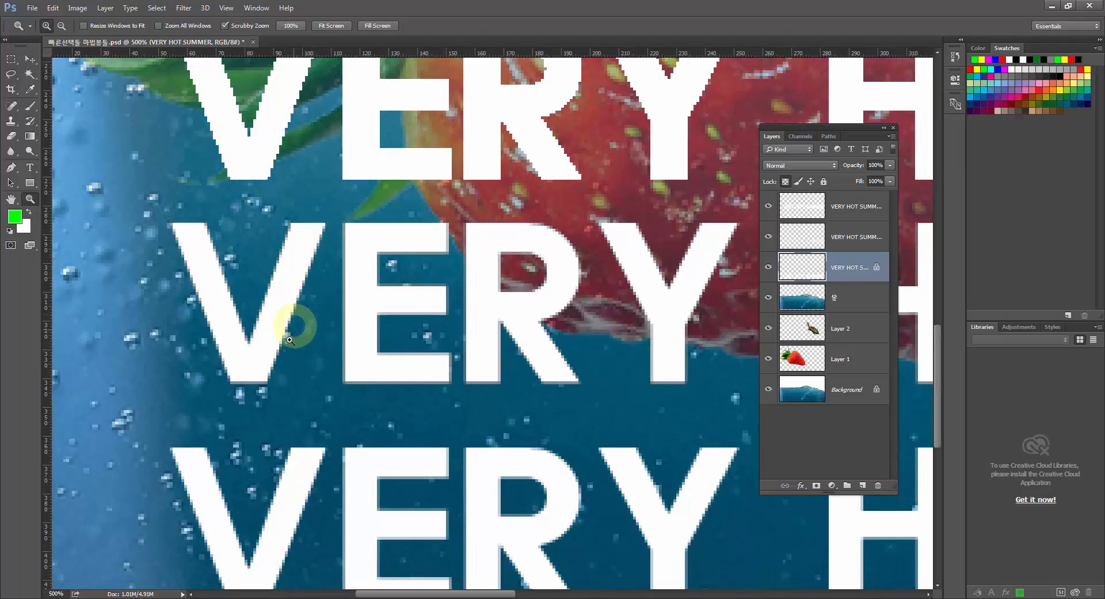
left_click_drag(285, 345, 296, 275)
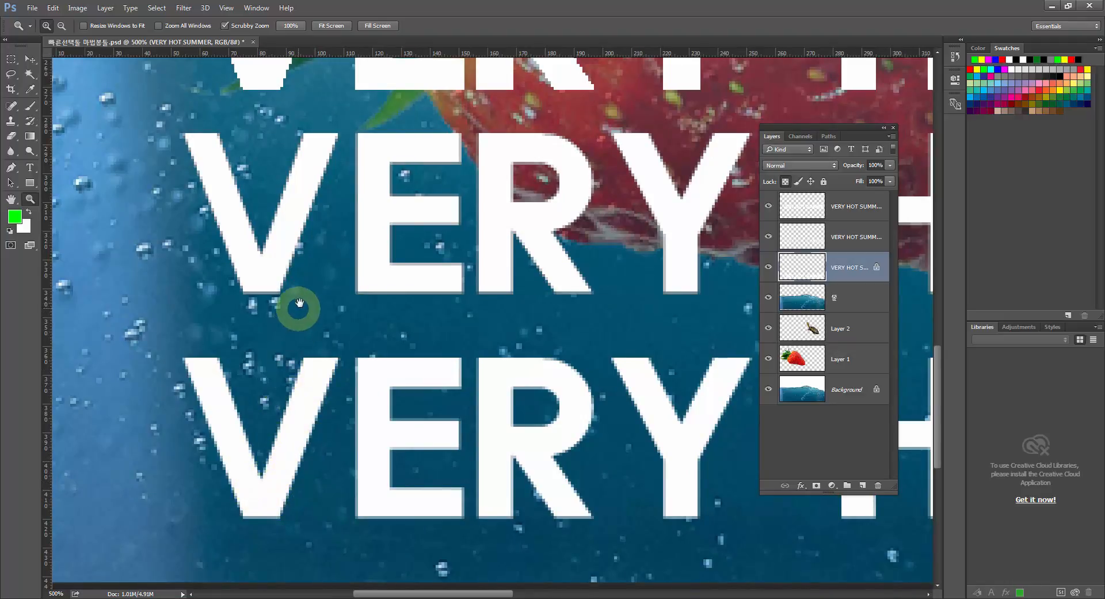
left_click_drag(313, 313, 294, 425)
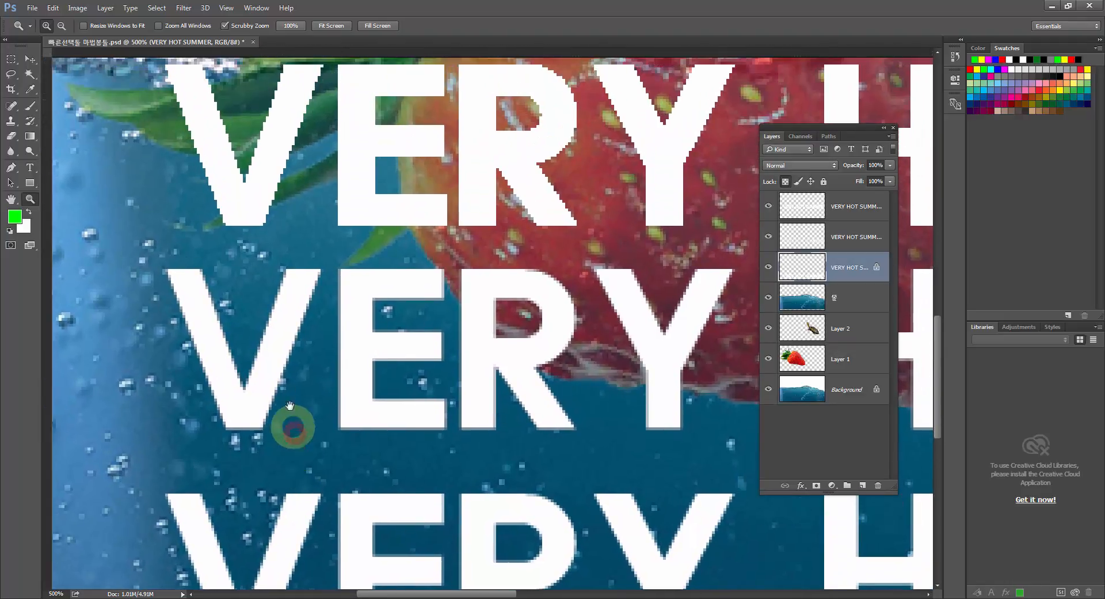
left_click(268, 229)
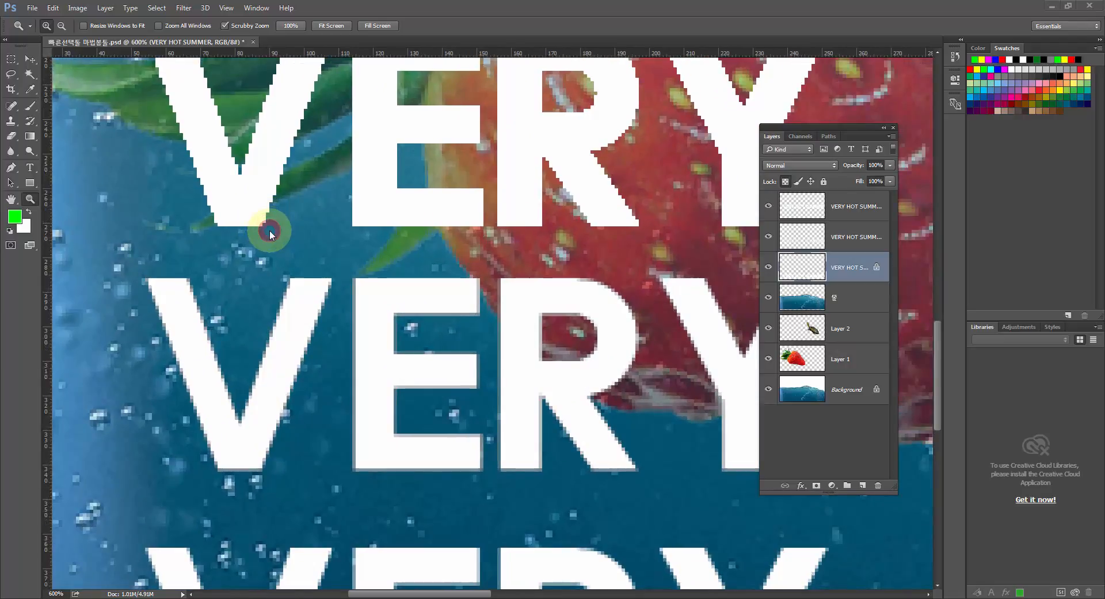
left_click(261, 215)
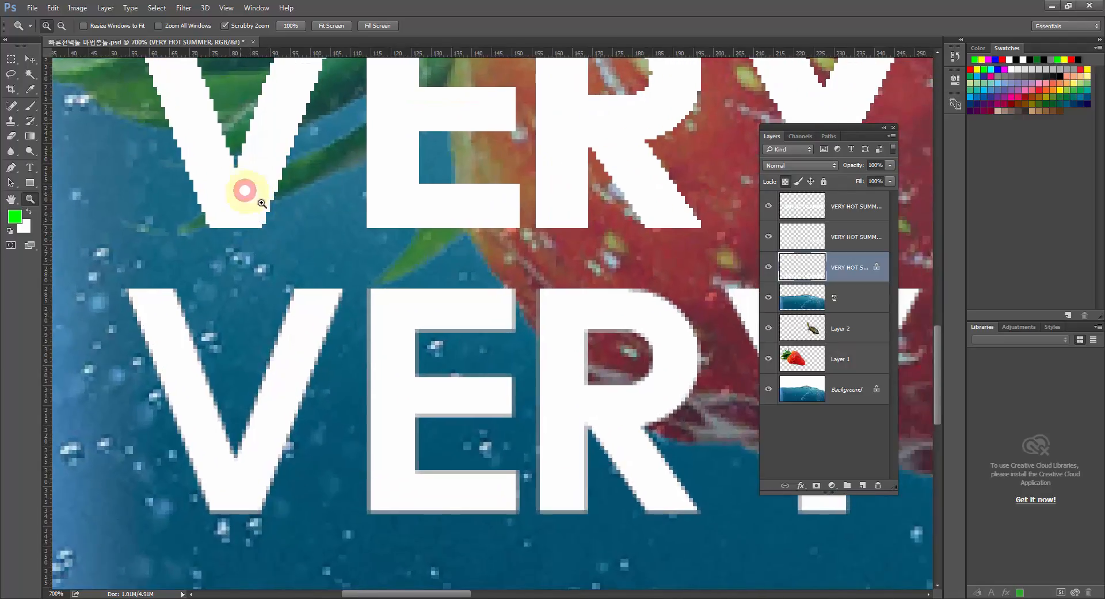
left_click_drag(262, 203, 293, 236)
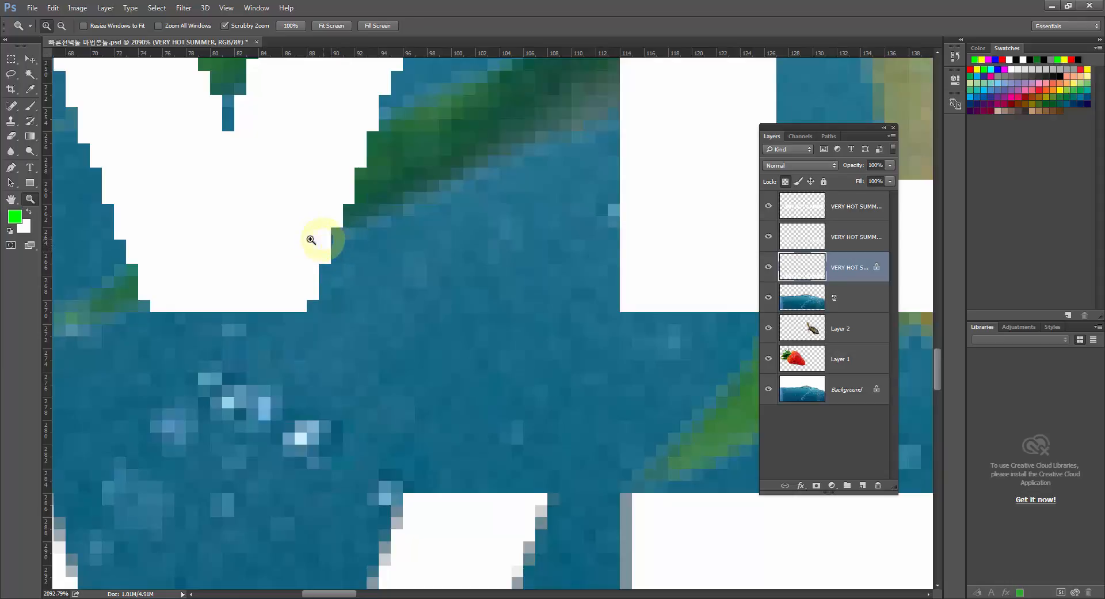
Examine the edge pixels of the V in the middle and lowest lettering lines at the same magnification.
left_click_drag(387, 463, 413, 319)
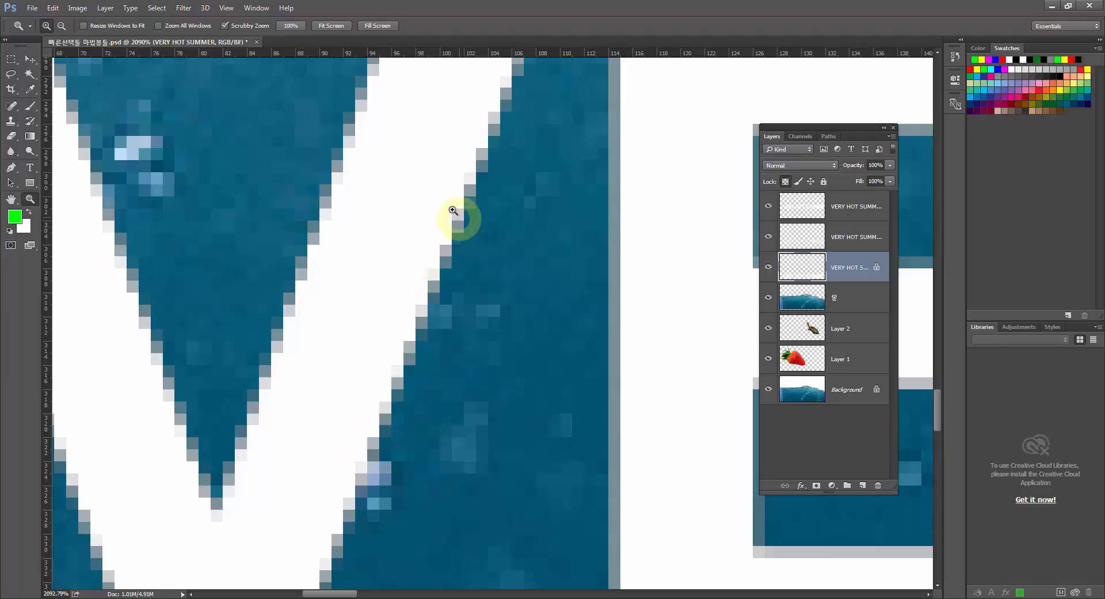
left_click_drag(301, 350, 346, 243)
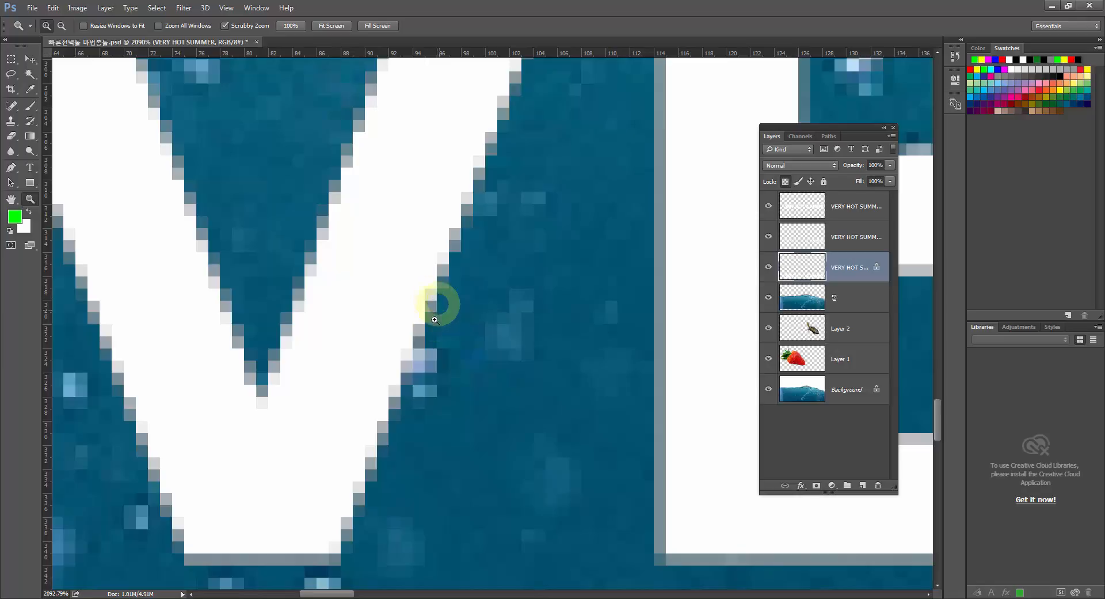
left_click_drag(381, 533, 409, 229)
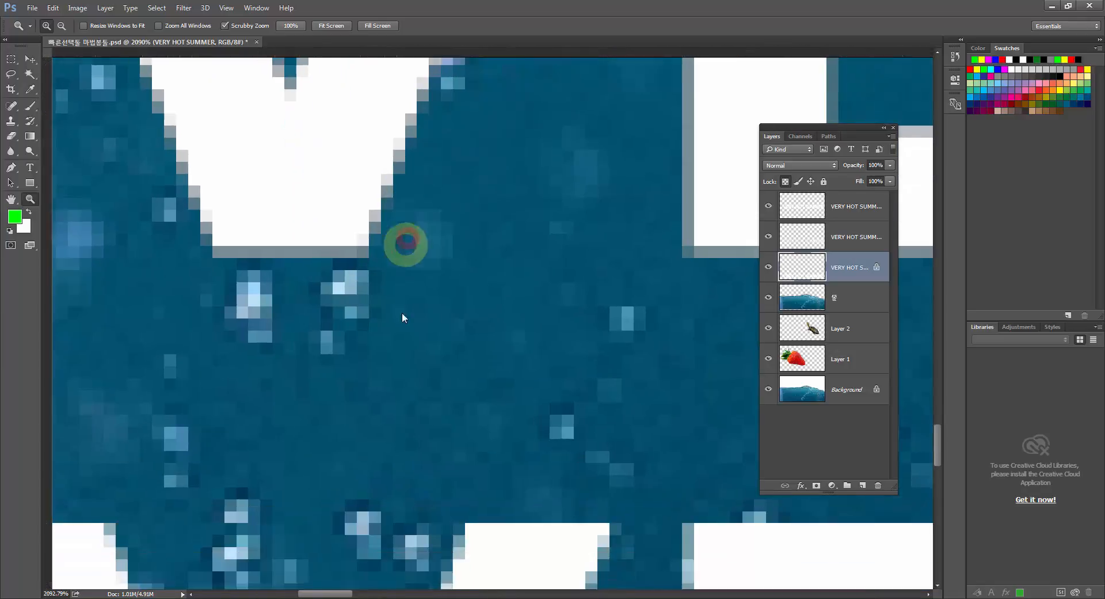
left_click_drag(440, 470, 365, 219)
left_click_drag(390, 305, 454, 217)
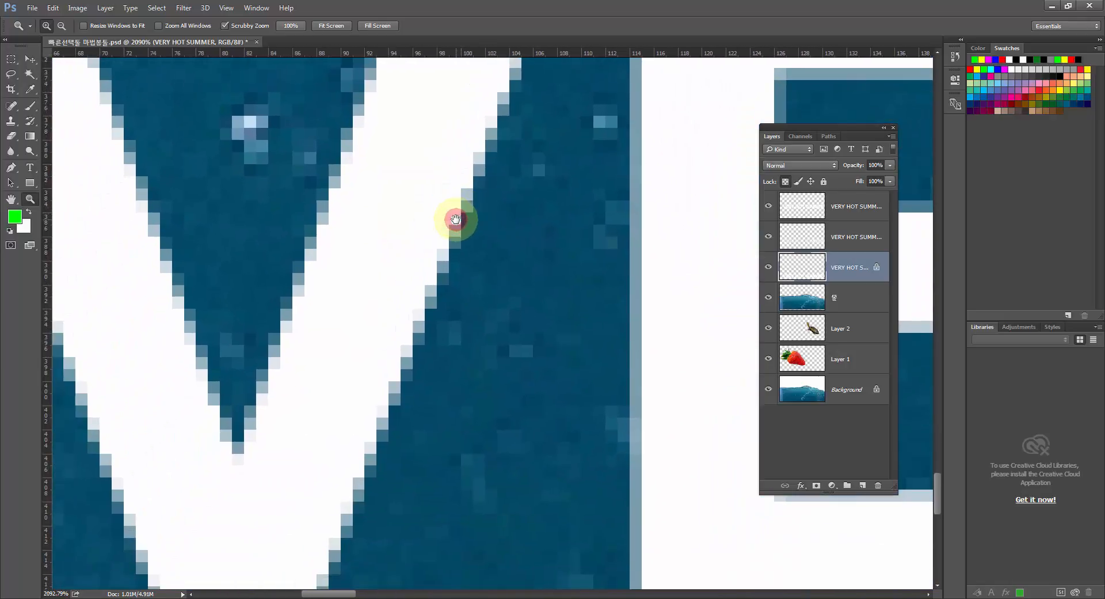
Compare the letter edges of the three lines at lower magnifications, ending with the whole image at 100%.
key("ctrl+1")
left_click(780, 189)
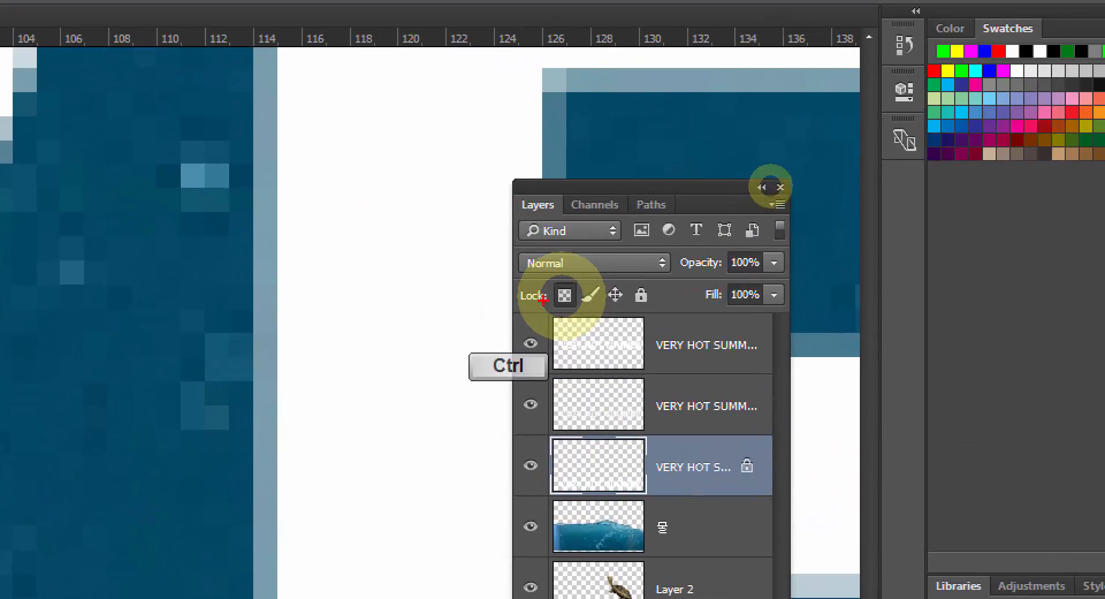
mouse_move(554, 311)
left_mouse_down()
mouse_move(585, 300)
mouse_move(552, 314)
left_mouse_up()
key("Escape")
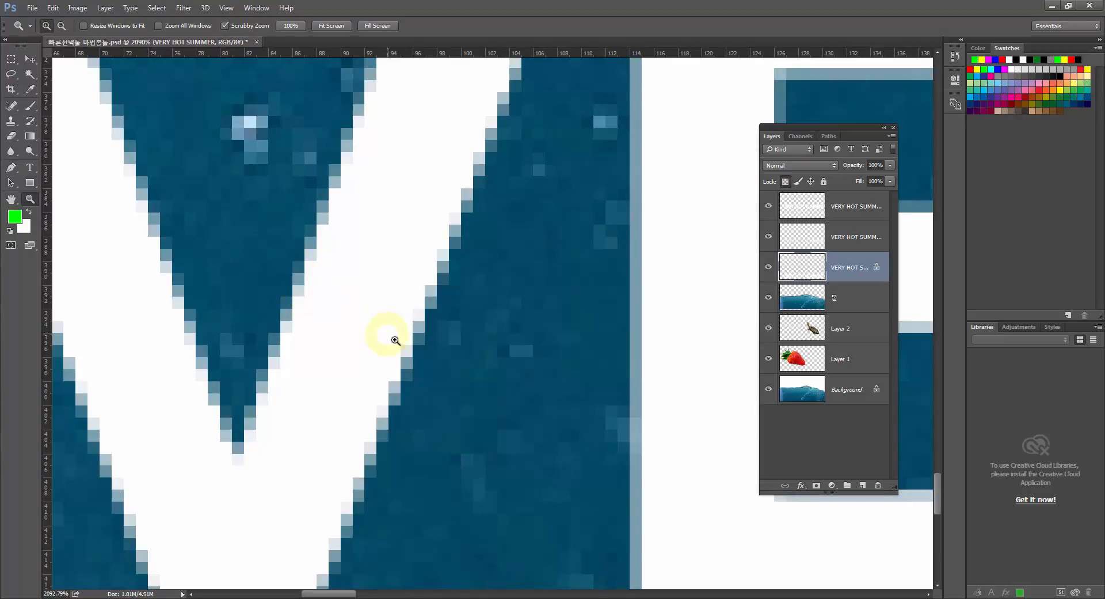
left_click(634, 365)
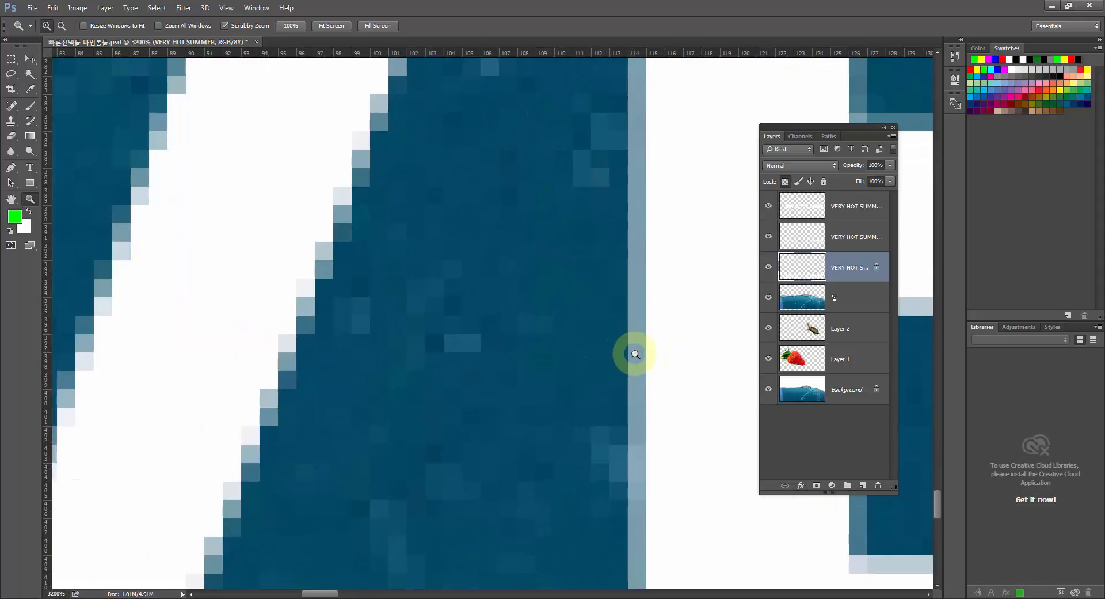
left_click(635, 353, "alt")
left_click(635, 354, "alt")
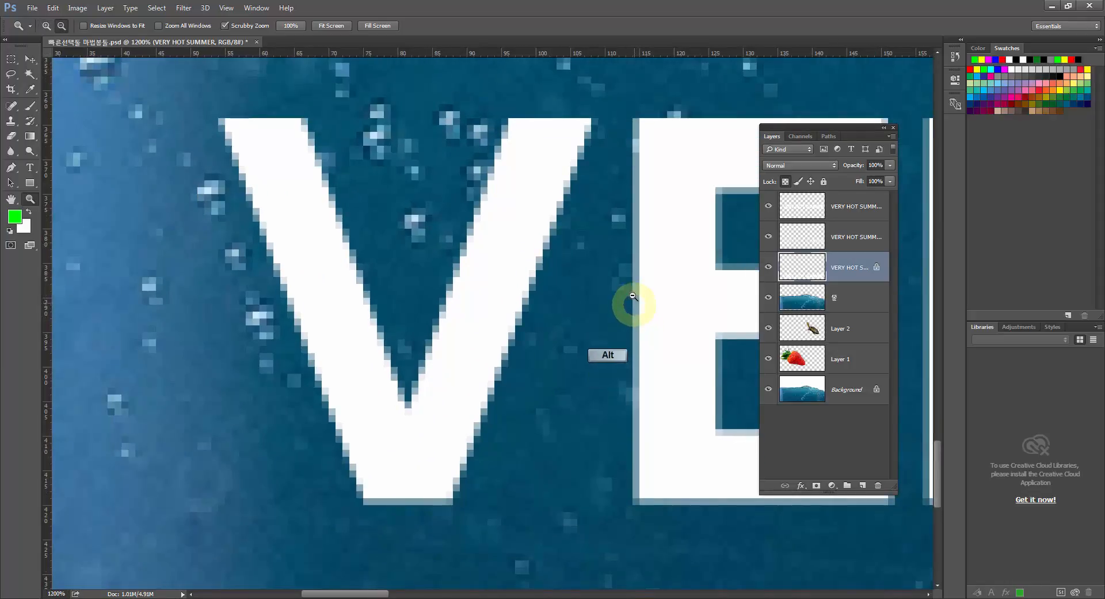
left_click(625, 295, "alt")
left_click(626, 281, "alt")
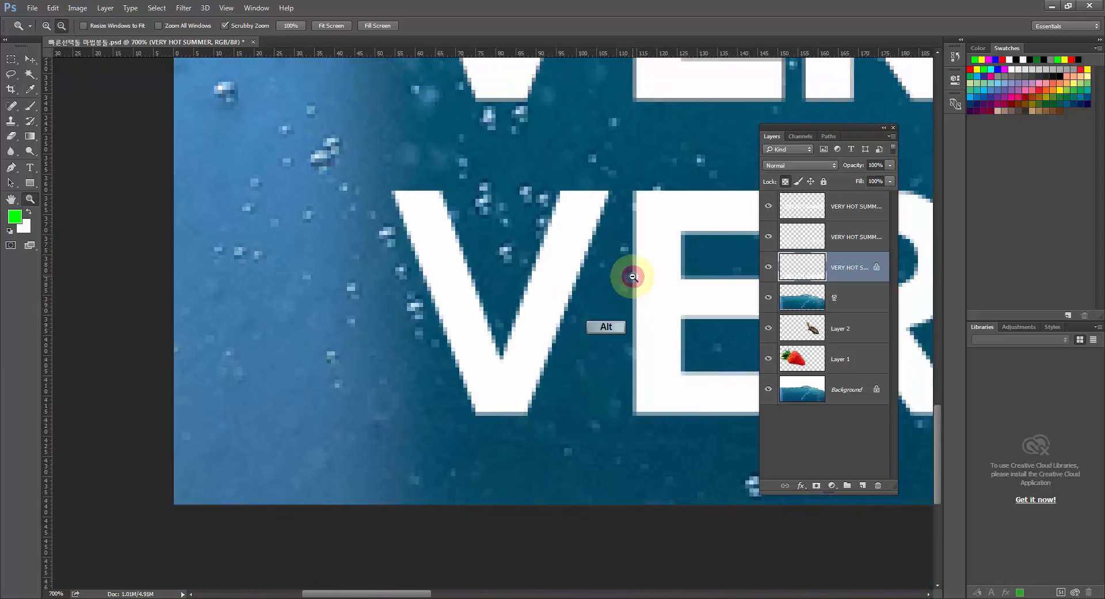
left_click(630, 277, "alt")
left_click(634, 277, "alt")
left_click(633, 277, "alt")
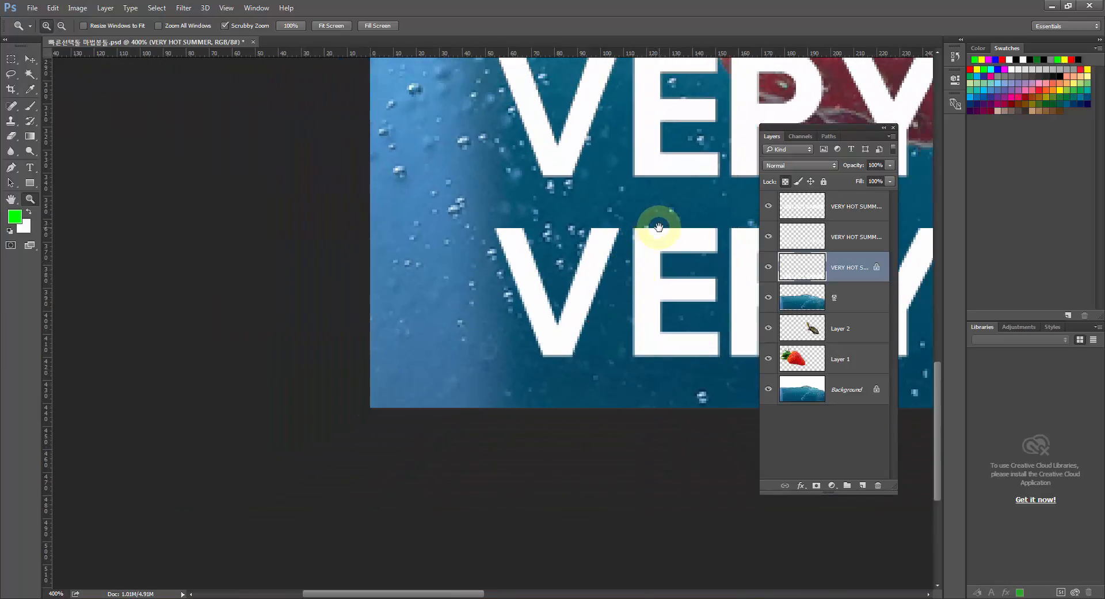
left_click_drag(656, 229, 486, 375)
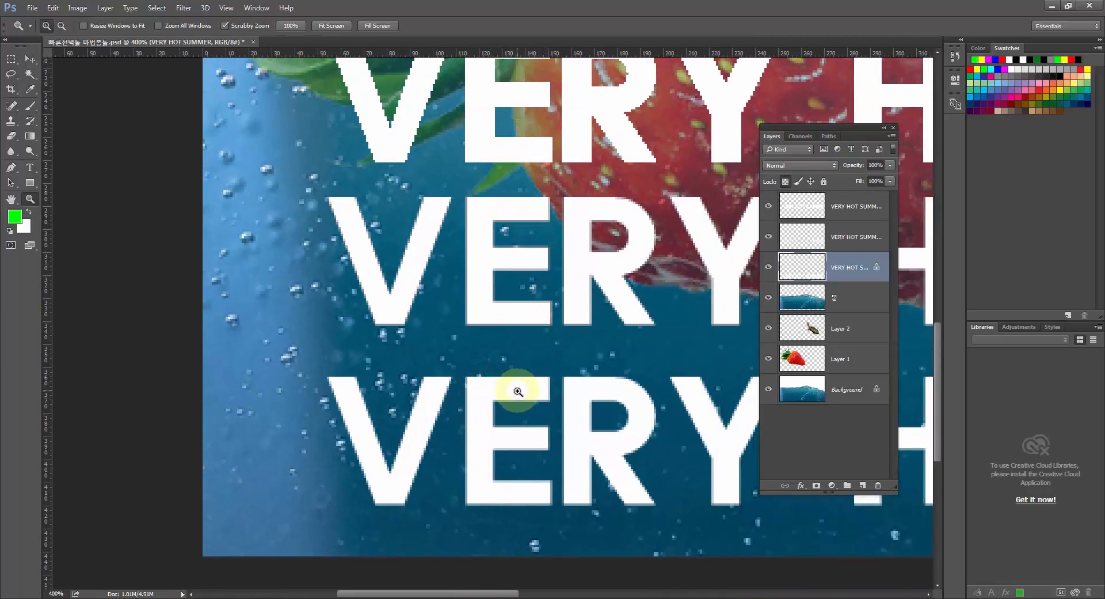
left_click(784, 182)
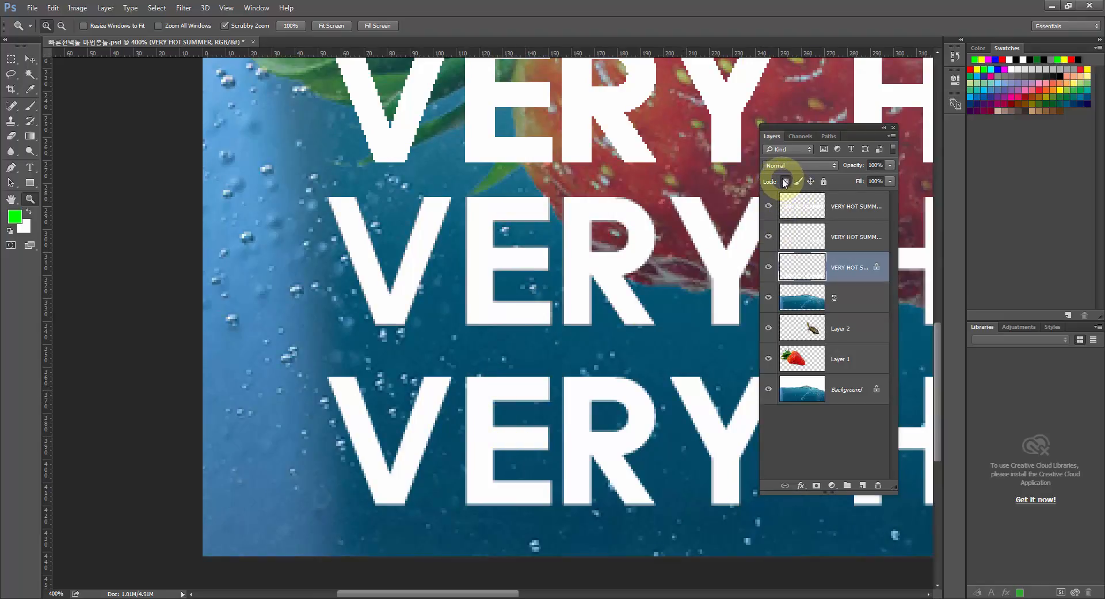
left_click_drag(668, 219, 604, 288)
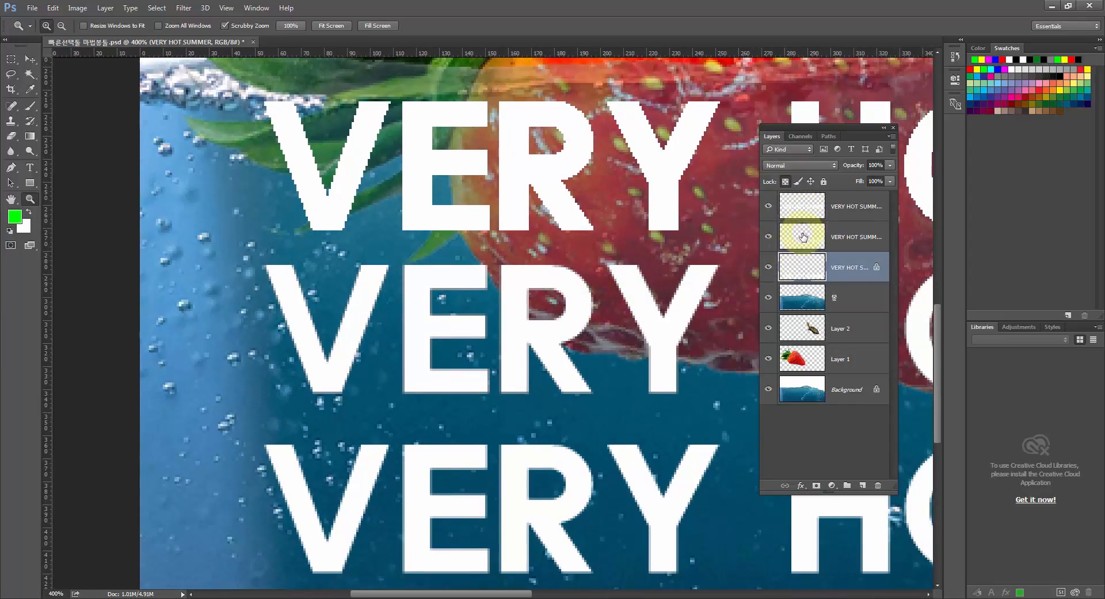
double_click(31, 198)
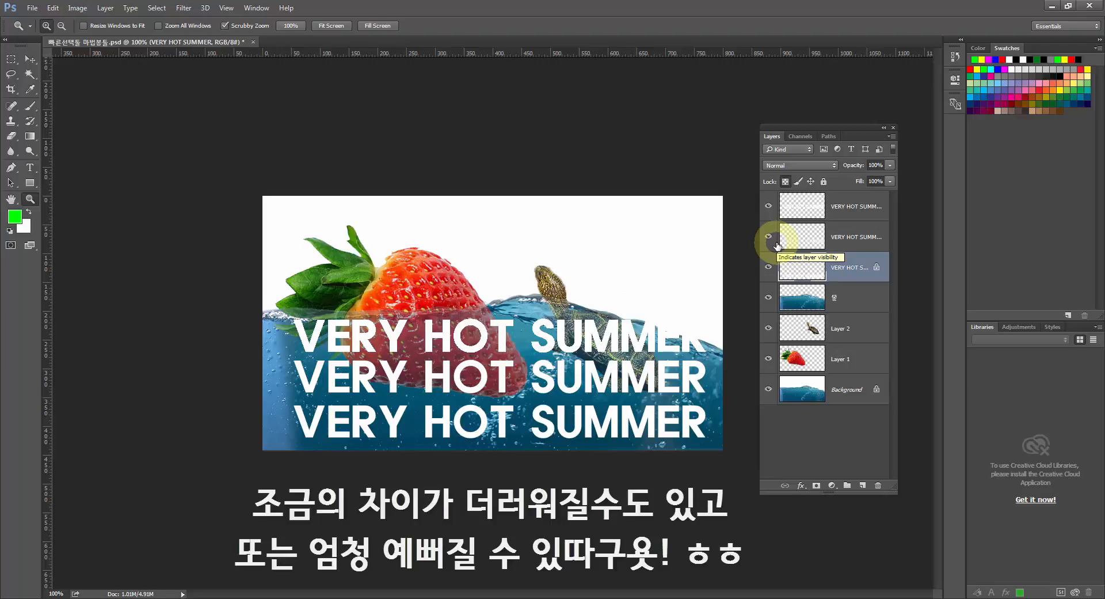
Delete the two VERY HOT SUMMER copy layers, keeping only the original lettering layer.
left_click(813, 237)
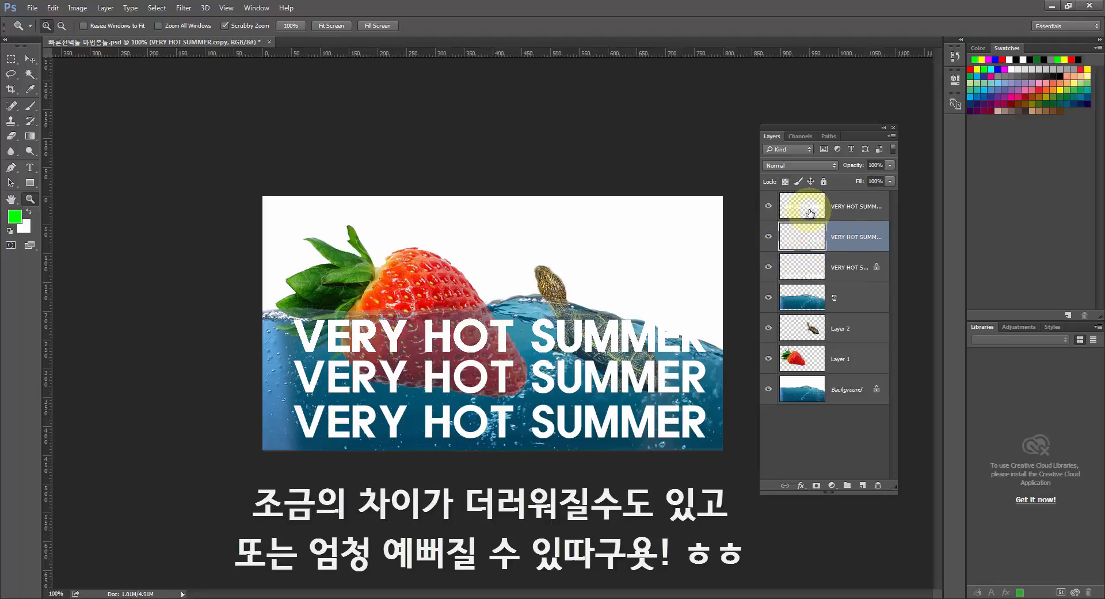
left_click(810, 212)
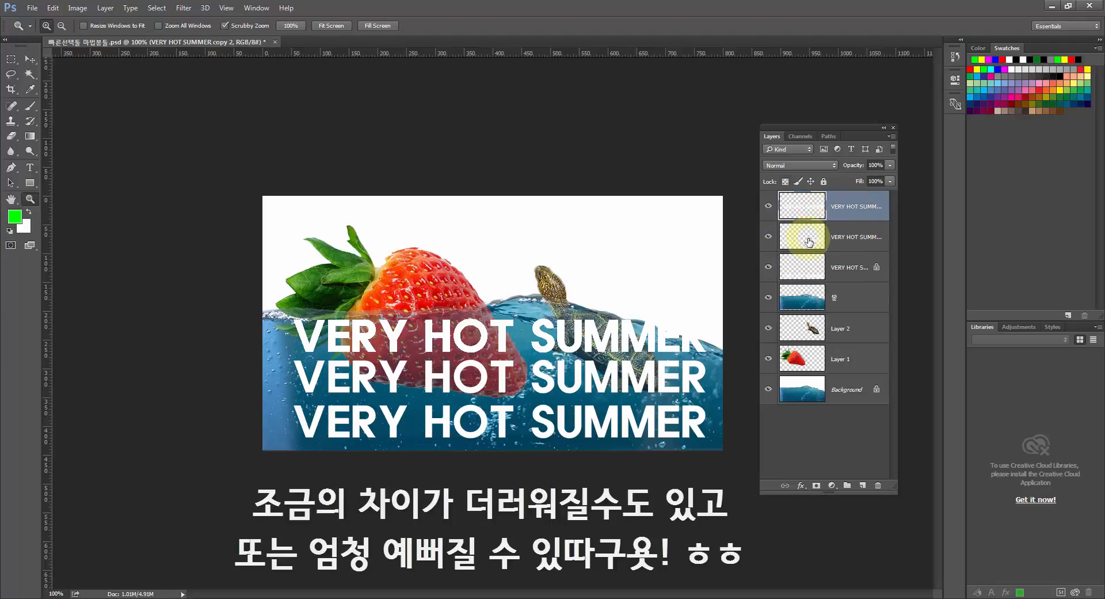
left_click(809, 242, "shift")
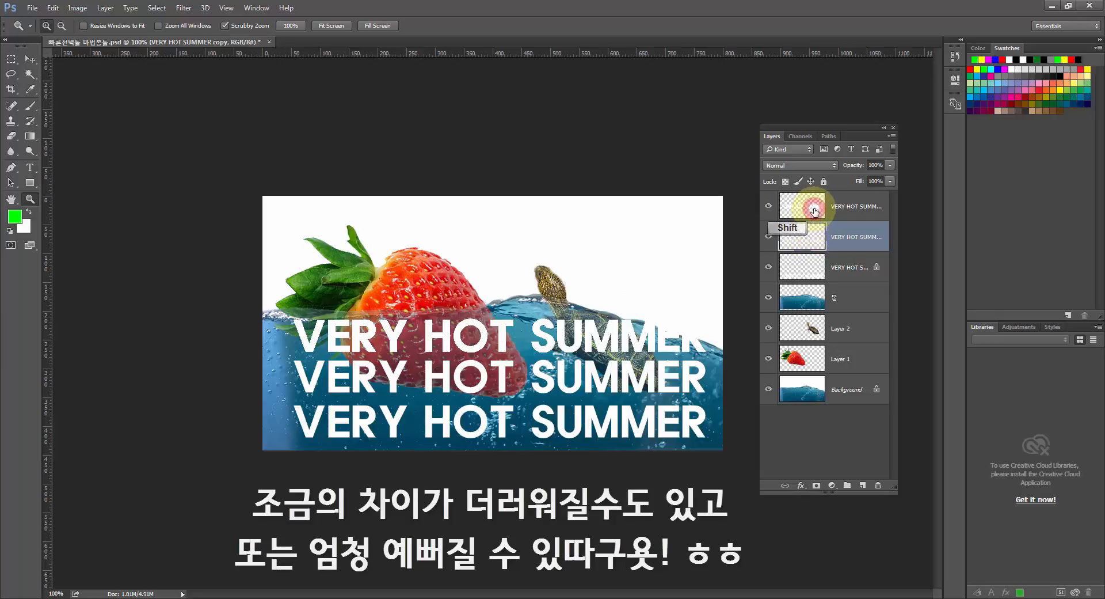
left_click_drag(807, 204, 878, 485)
left_click(809, 218)
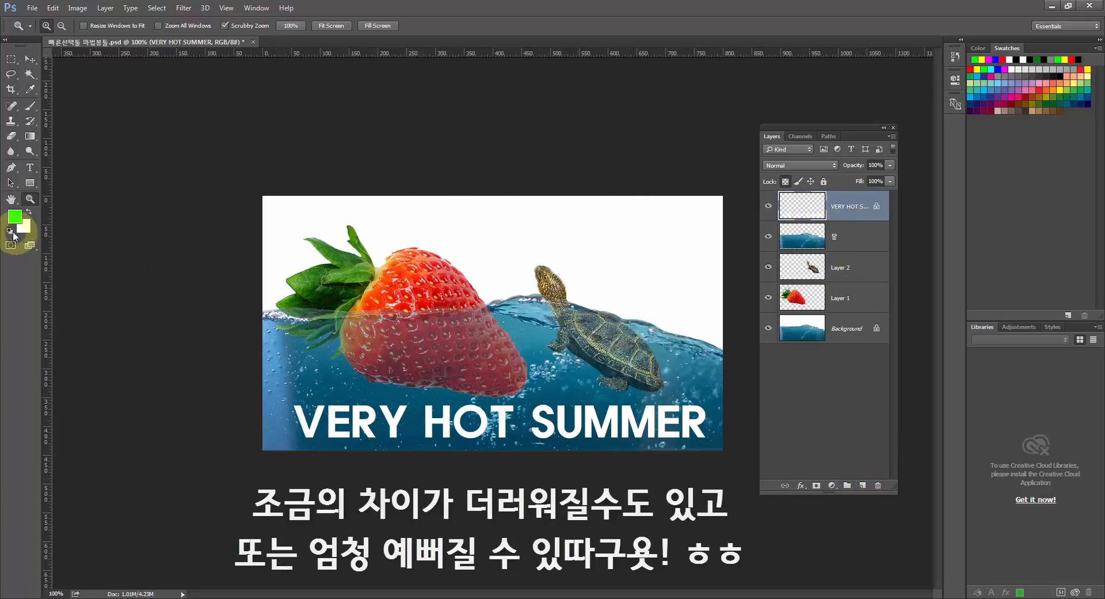
Reset the foreground and background colors to black and white, and fill the locked VERY HOT SUMMER lettering with black.
left_click(9, 231)
key("alt+BackSpace")
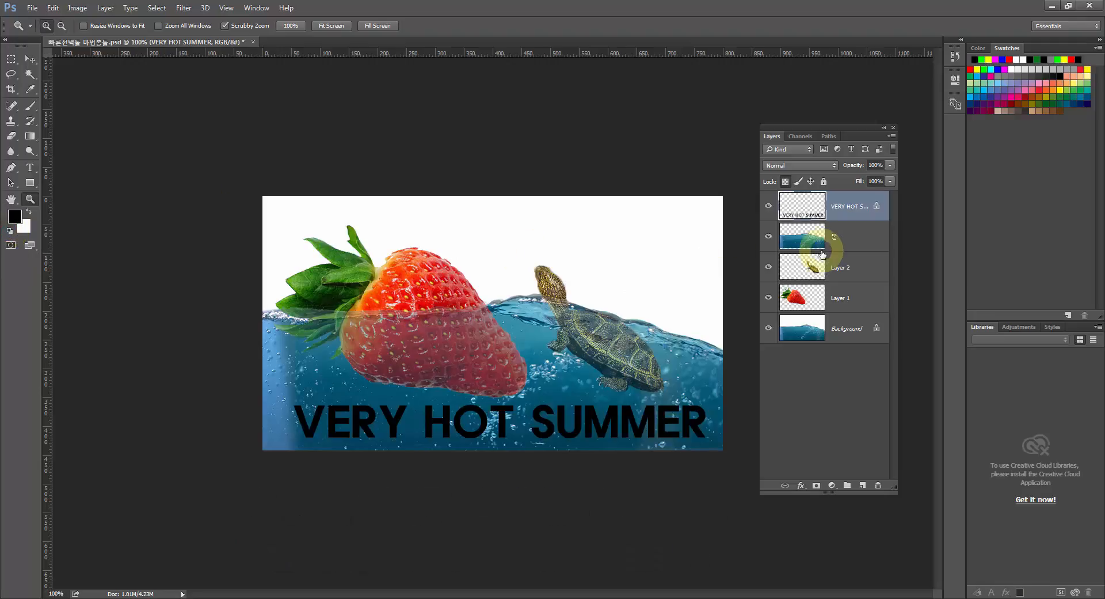
Unlock the lettering layer's transparent pixels, load its pixels as a selection, and deselect.
left_click(786, 182)
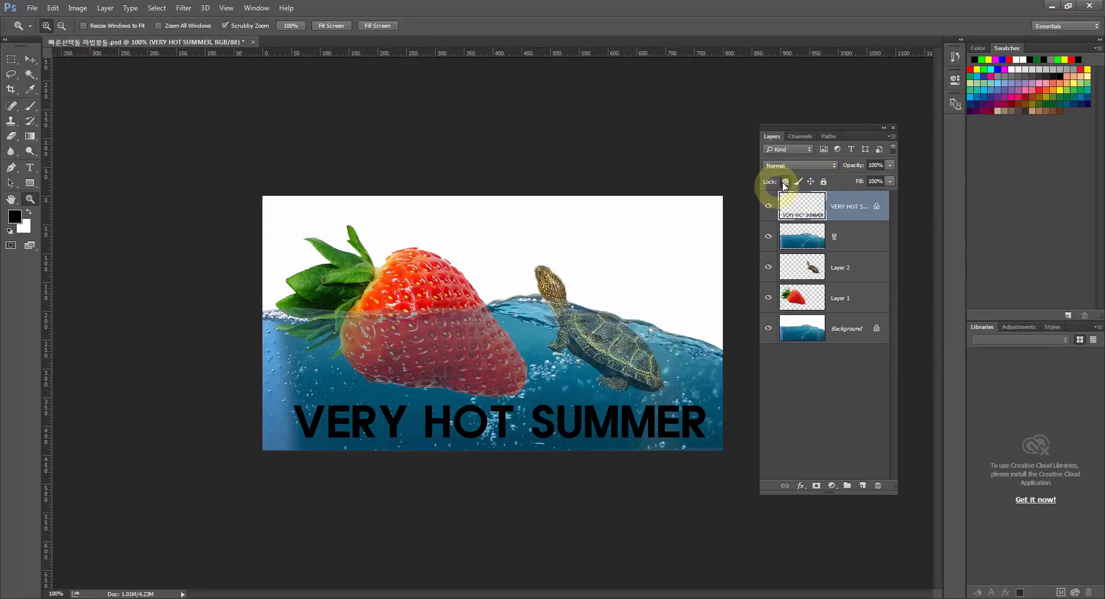
left_click(793, 210, "ctrl")
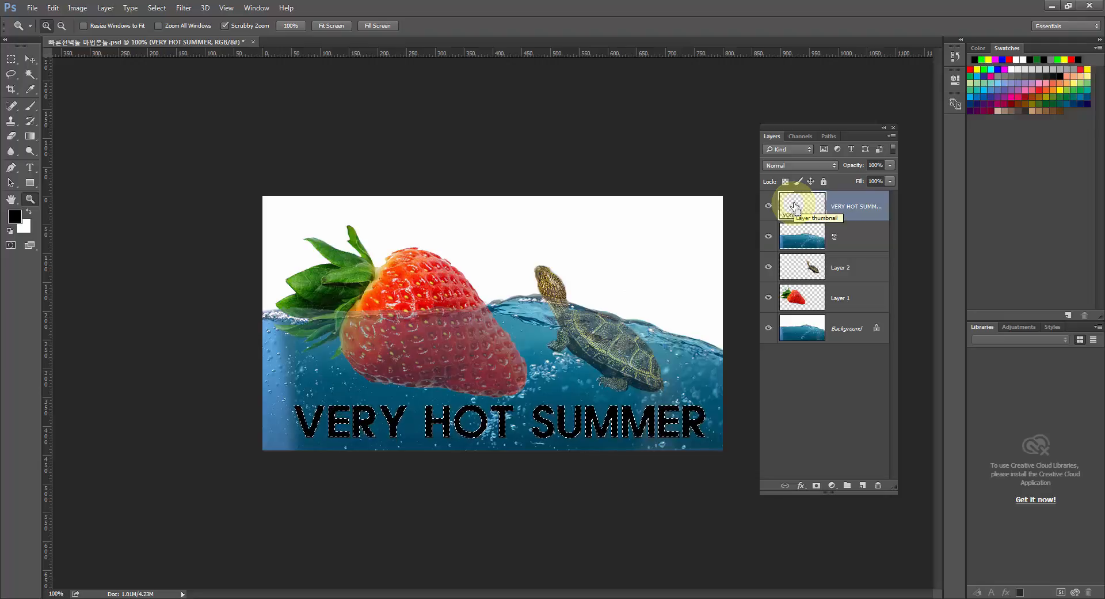
key("ctrl+d")
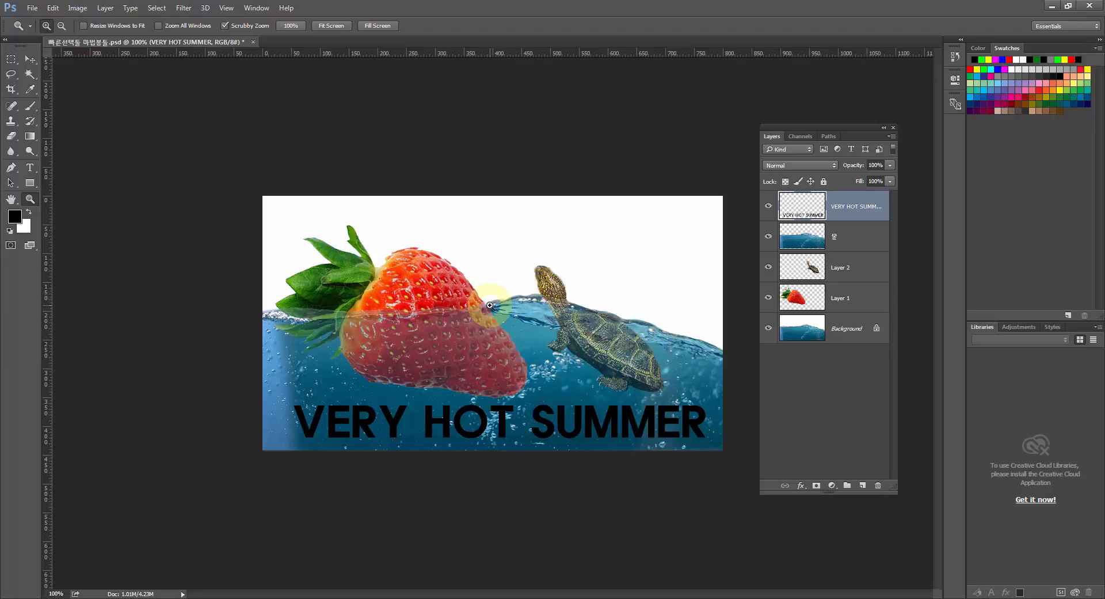
Lock the transparent pixels of the VERY HOT SUMMER layer and fill its lettering with the white background color.
left_click(787, 183)
key("ctrl+BackSpace")
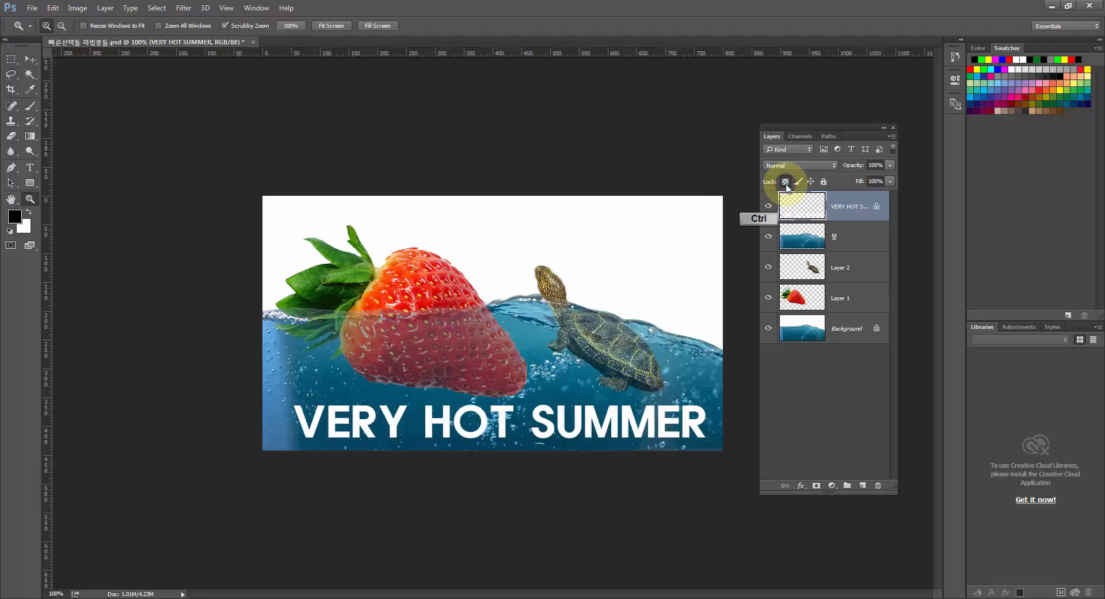